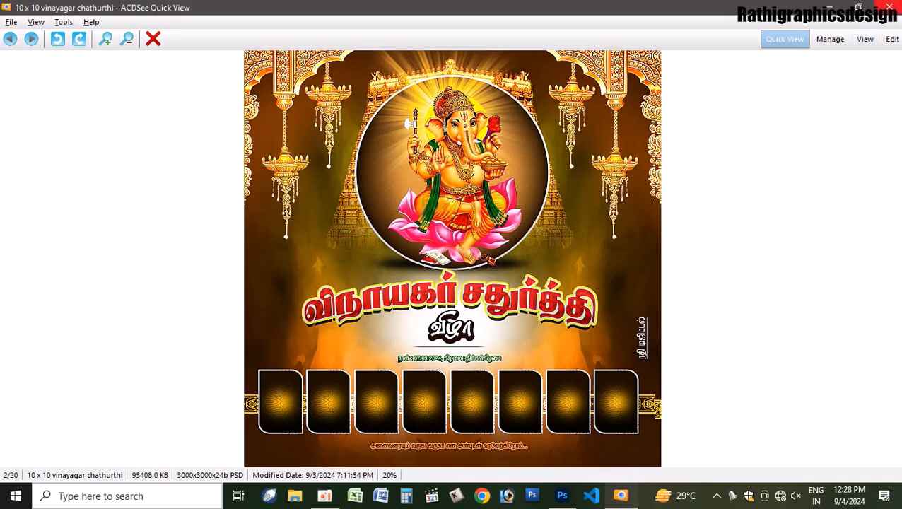
Close the poster preview, switch to Photoshop and open the file "10 x 10 vinayagar chathurthi" from the Desktop.
{"action": "left_click", "coordinate": [888, 7]}
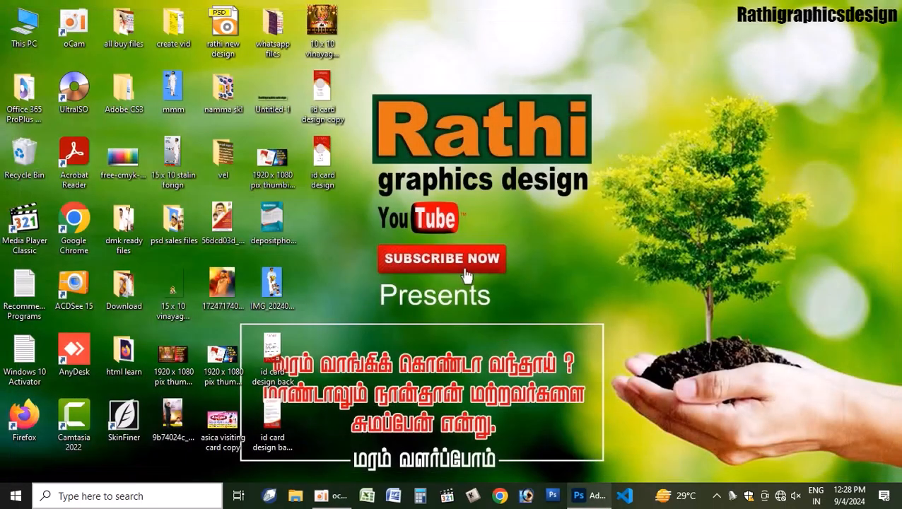
{"action": "left_click", "coordinate": [588, 495]}
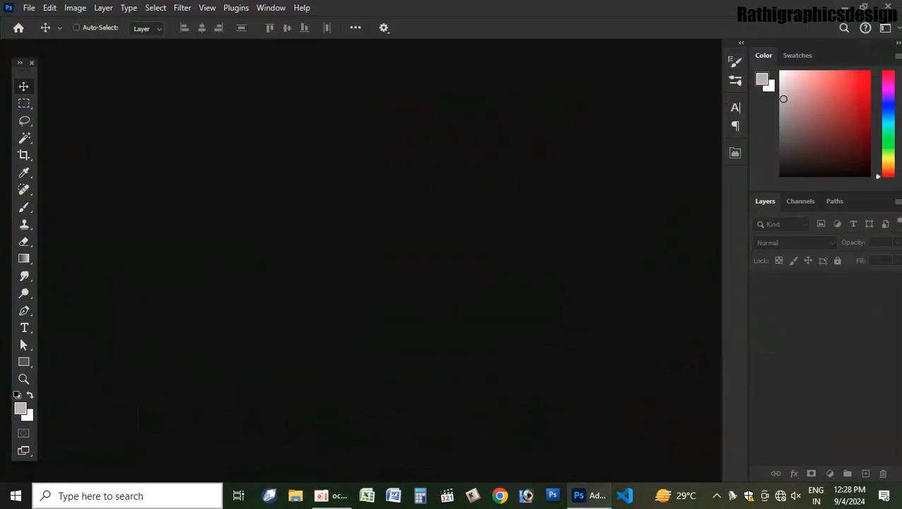
{"action": "key", "text": "ctrl+o"}
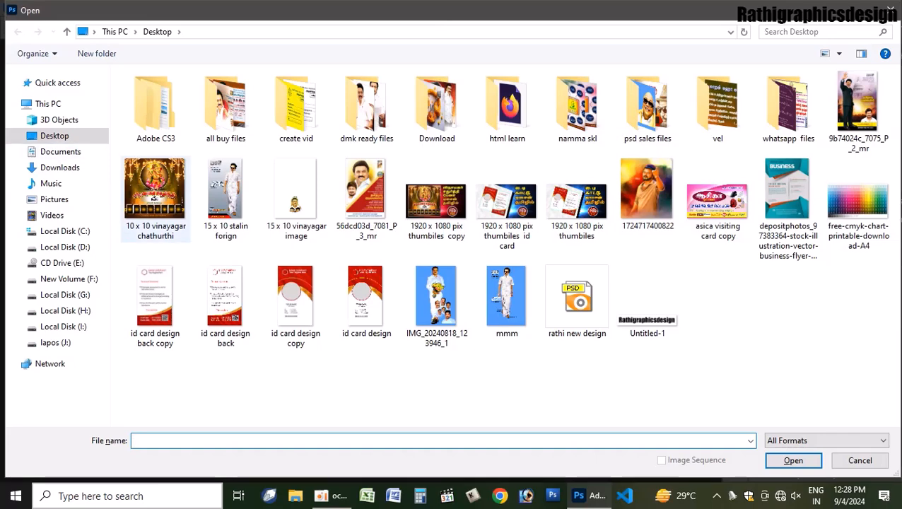
{"action": "left_click", "coordinate": [156, 199]}
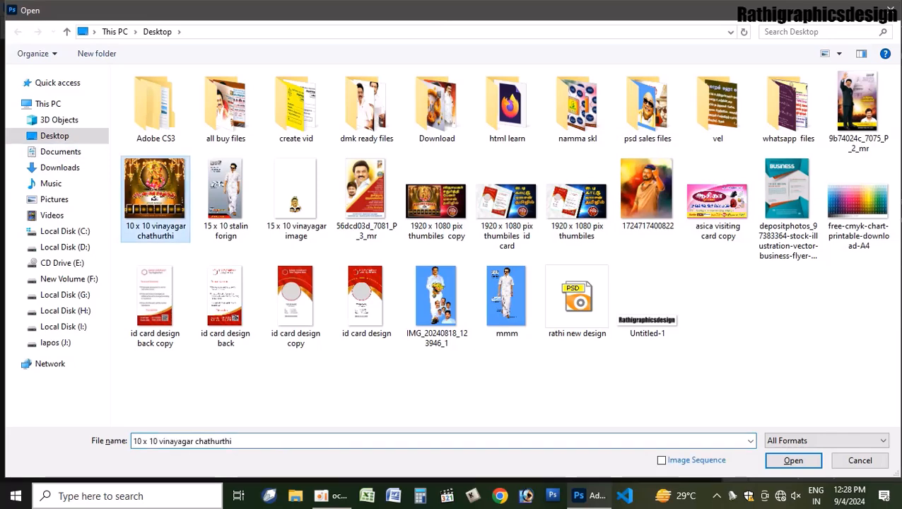
{"action": "key", "text": "Return"}
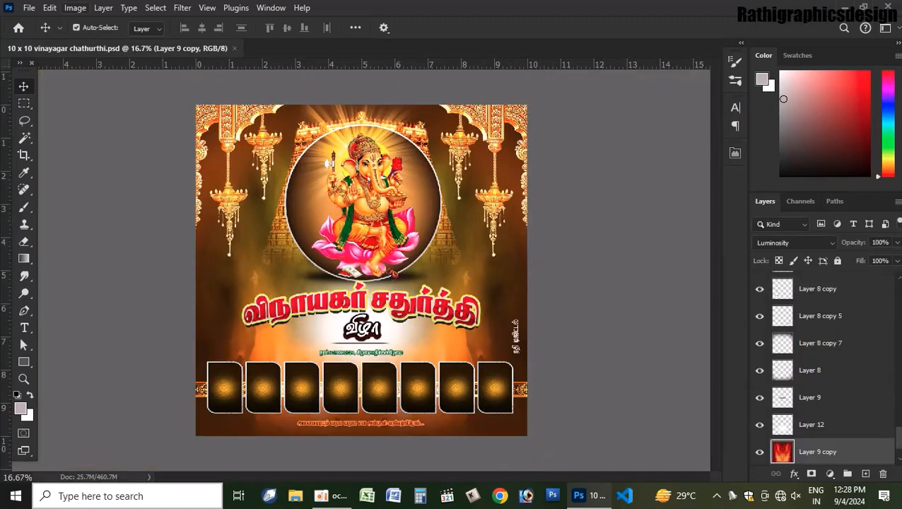
Check the poster's image dimensions and resolution without changing them.
{"action": "left_click", "coordinate": [75, 8]}
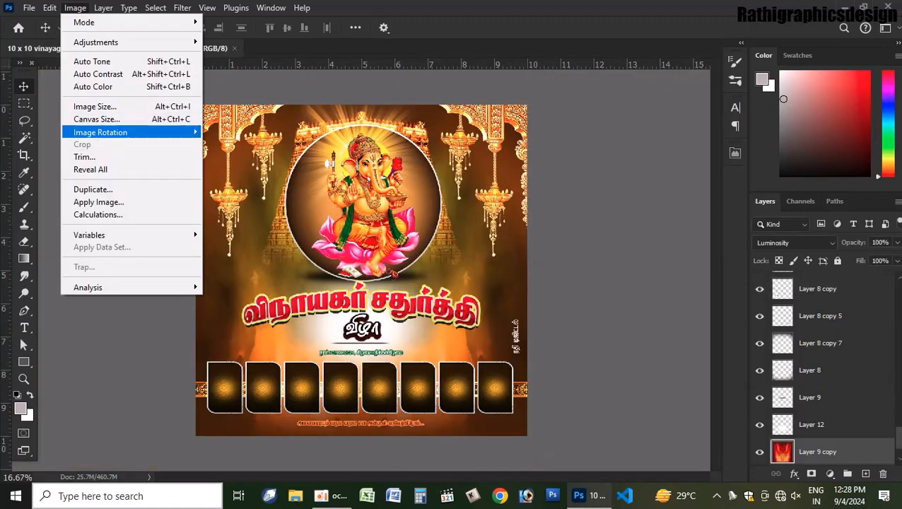
{"action": "left_click", "coordinate": [85, 106]}
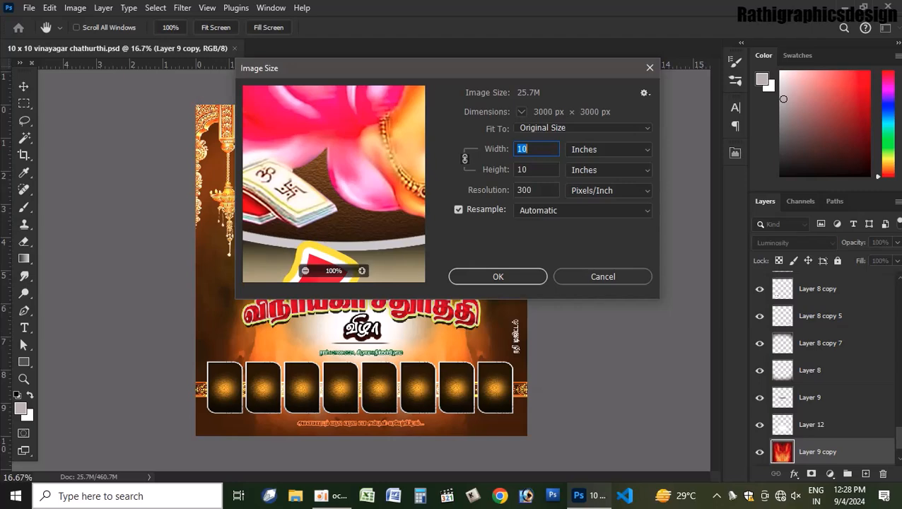
{"action": "left_click", "coordinate": [603, 276]}
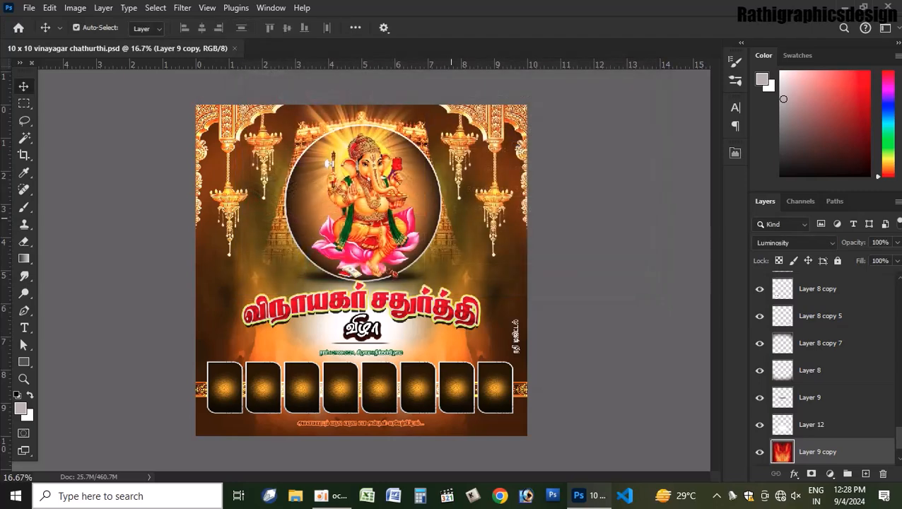
Create a new document 10 inches wide and 10 inches high at a resolution of 300 pixels/inch.
{"action": "key", "text": "ctrl+n"}
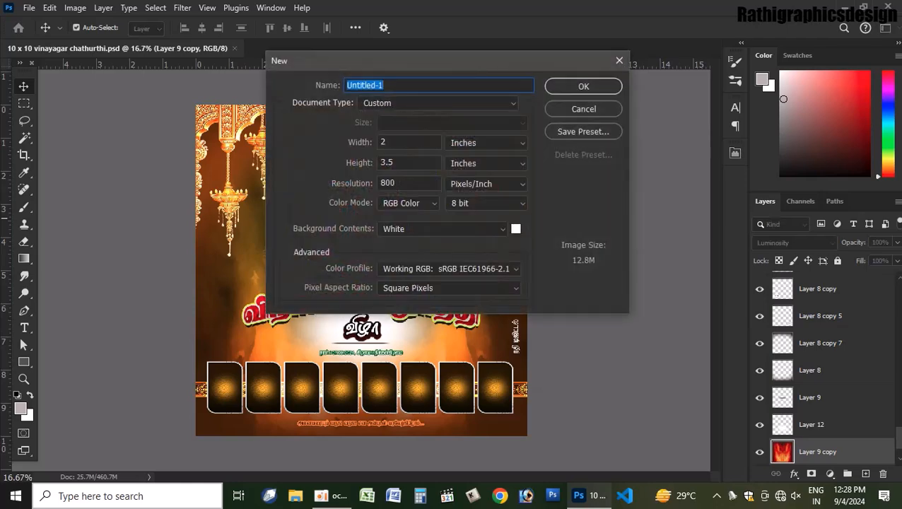
{"action": "key", "text": "Tab"}
{"action": "type", "text": "10"}
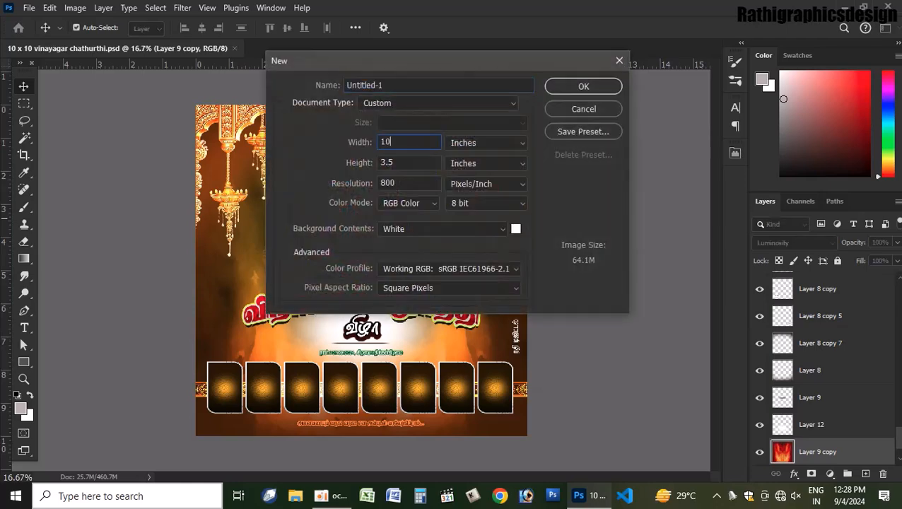
{"action": "key", "text": "Tab"}
{"action": "type", "text": "10"}
{"action": "key", "text": "Tab"}
{"action": "type", "text": "300"}
{"action": "key", "text": "Return"}
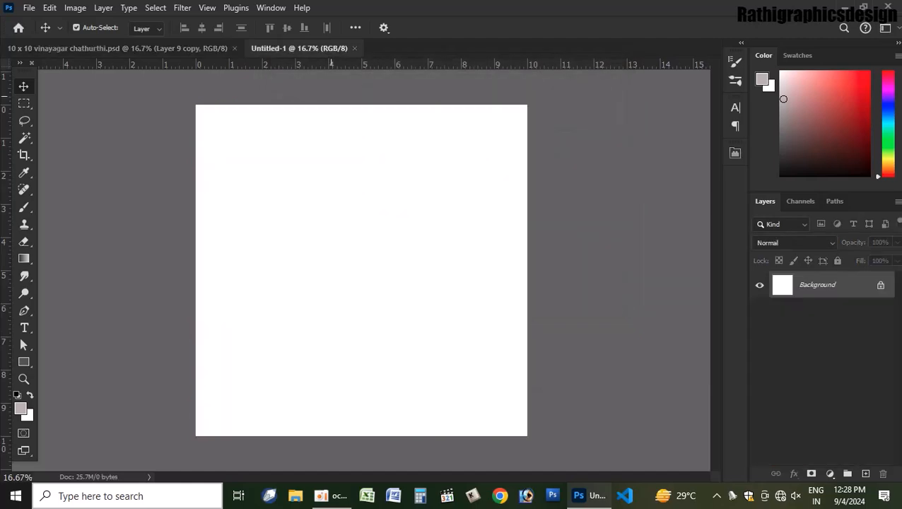
Look at the Gradient Fill 1 layer in the finished poster, then return to the blank document.
{"action": "key", "text": "ctrl+Tab"}
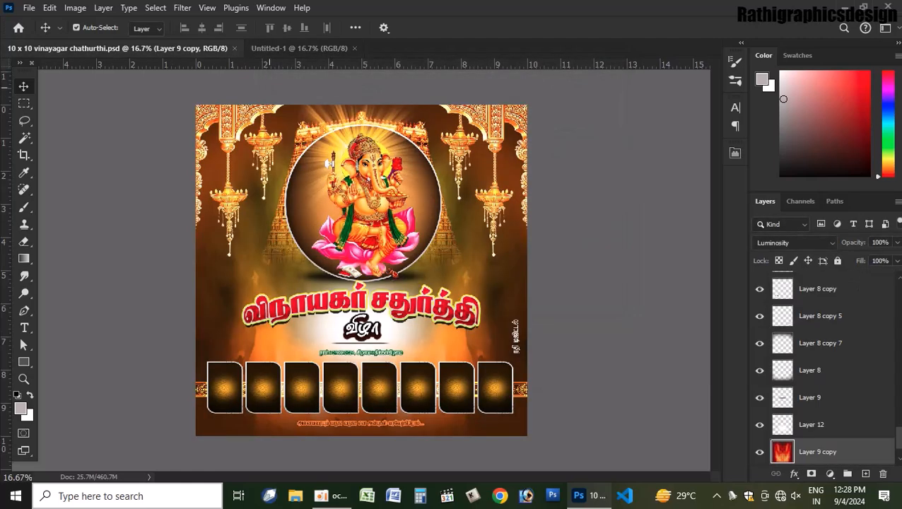
{"action": "scroll", "coordinate": [823, 370], "scroll_direction": "down", "scroll_amount": 2}
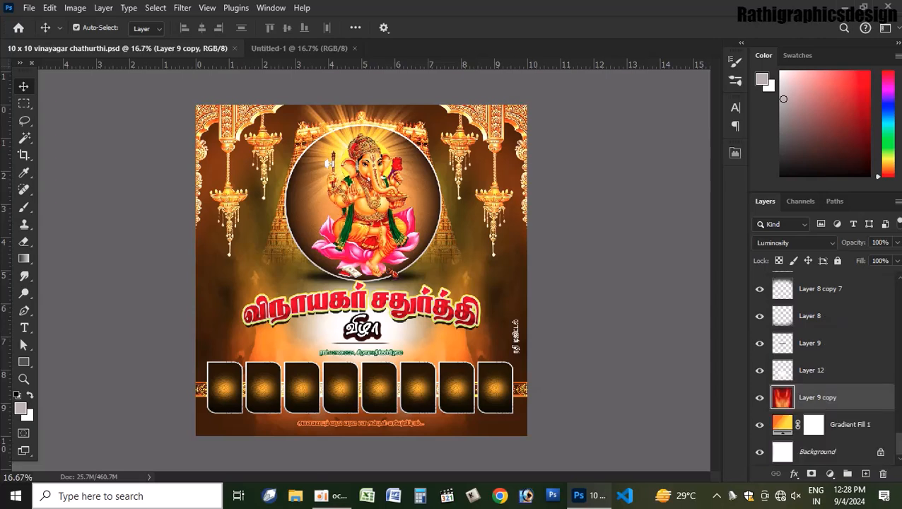
{"action": "left_click", "coordinate": [850, 425]}
{"action": "key", "text": "ctrl+Tab"}
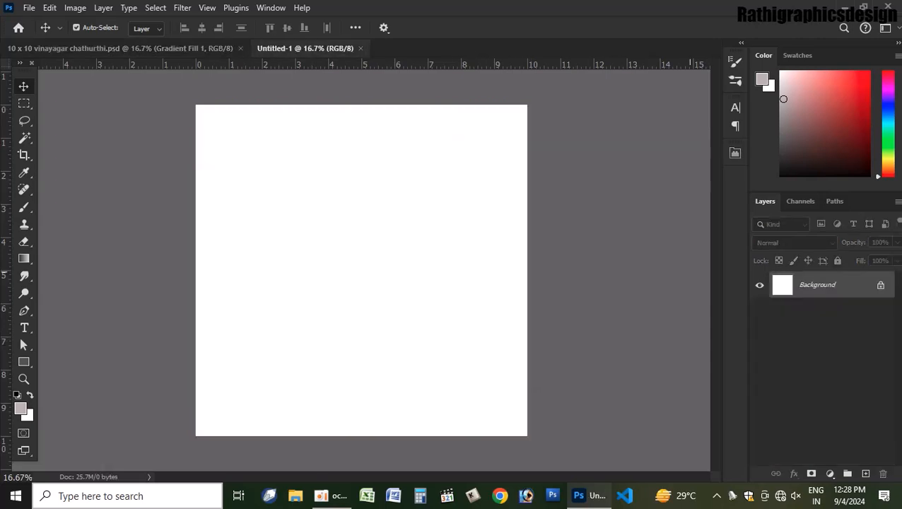
Add a new layer to the blank document and give it a Gradient Overlay with the orange-to-yellow preset.
{"action": "left_click", "coordinate": [865, 473]}
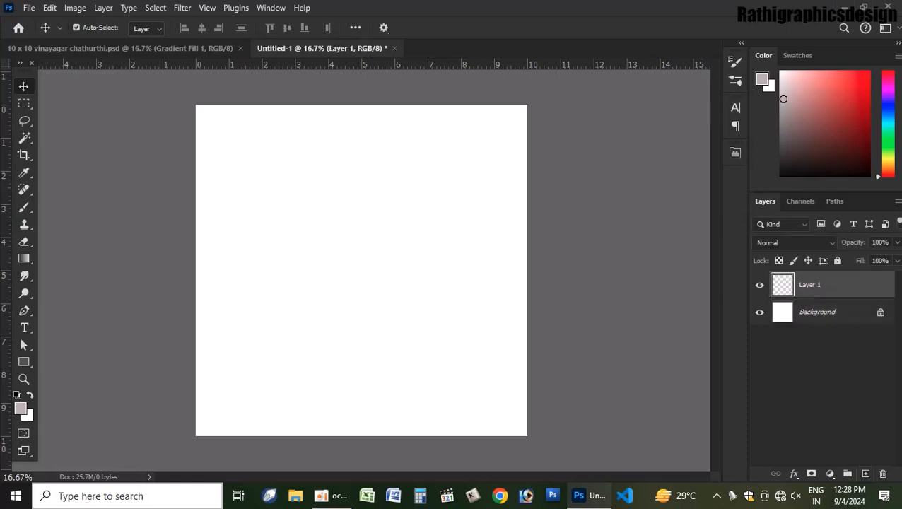
{"action": "double_click", "coordinate": [849, 285]}
{"action": "left_click", "coordinate": [432, 358]}
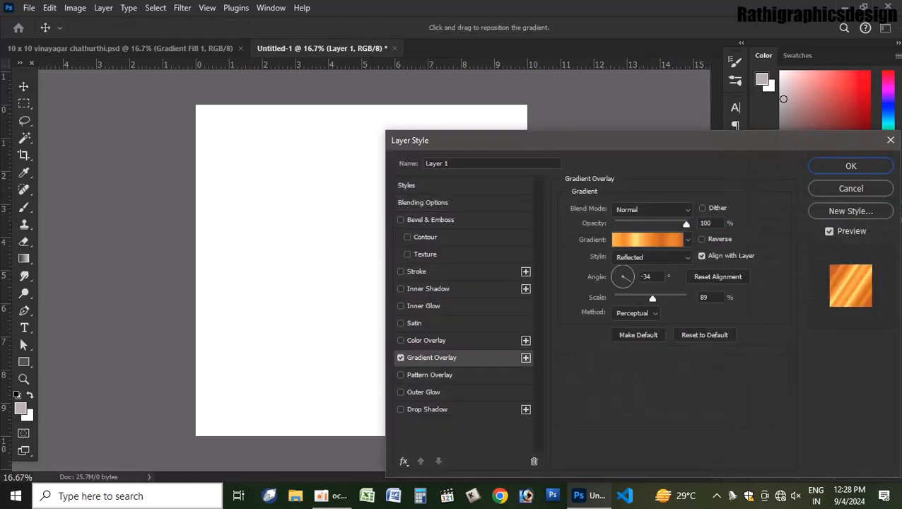
{"action": "left_click", "coordinate": [647, 240]}
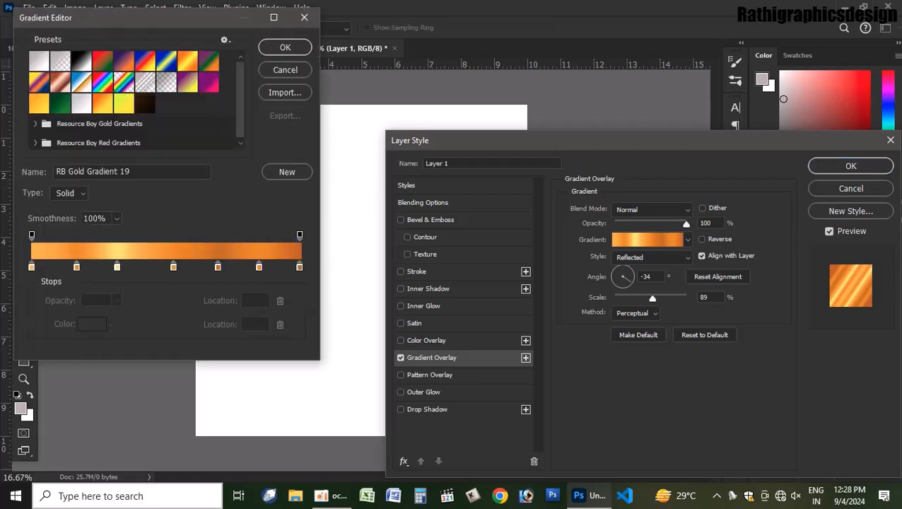
{"action": "left_click", "coordinate": [102, 104]}
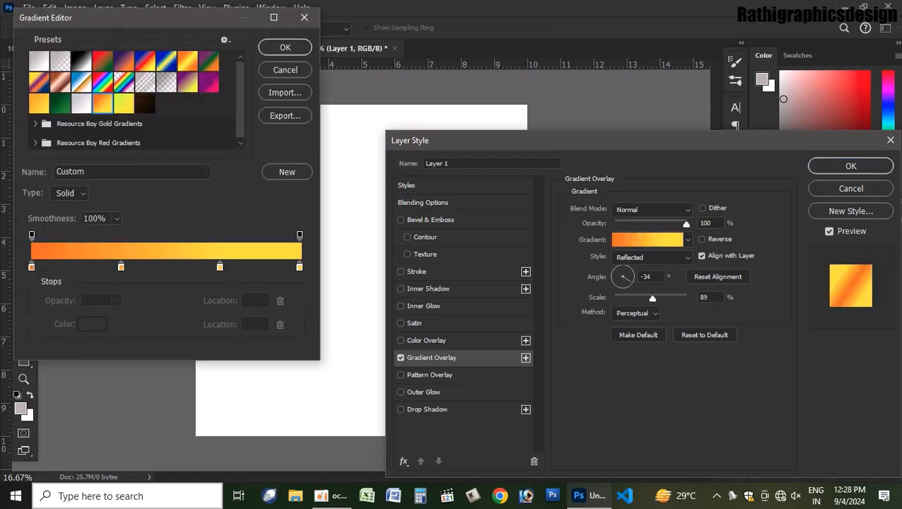
{"action": "left_click", "coordinate": [284, 48]}
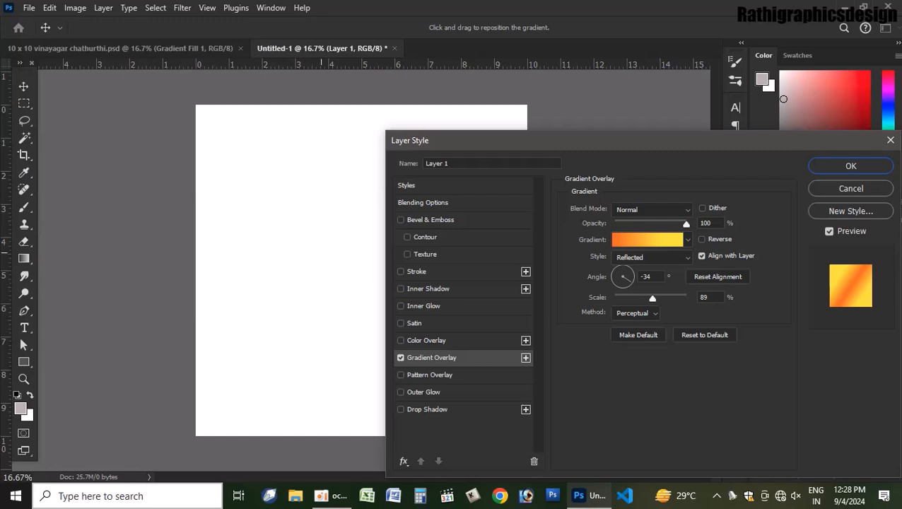
{"action": "key", "text": "Return"}
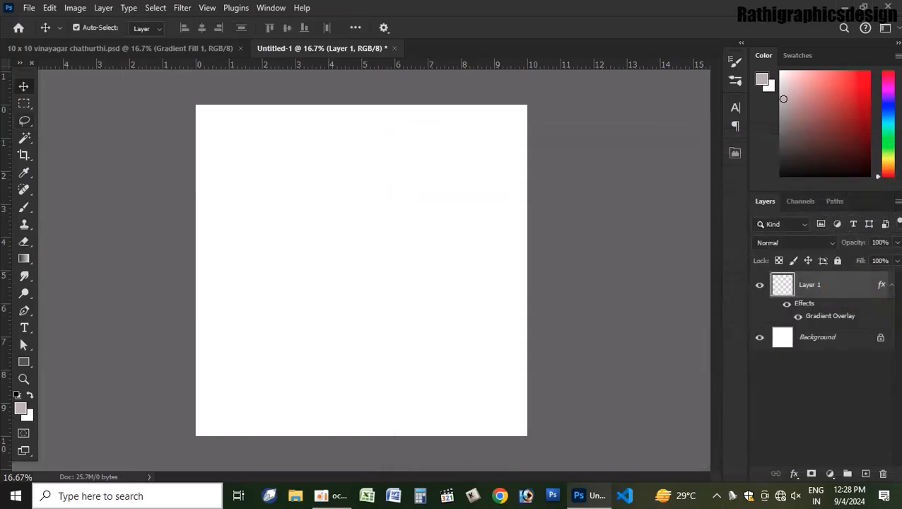
Set up the Gradient tool with the orange-to-yellow preset and the radial gradient style.
{"action": "key", "text": "g"}
{"action": "left_click", "coordinate": [210, 28]}
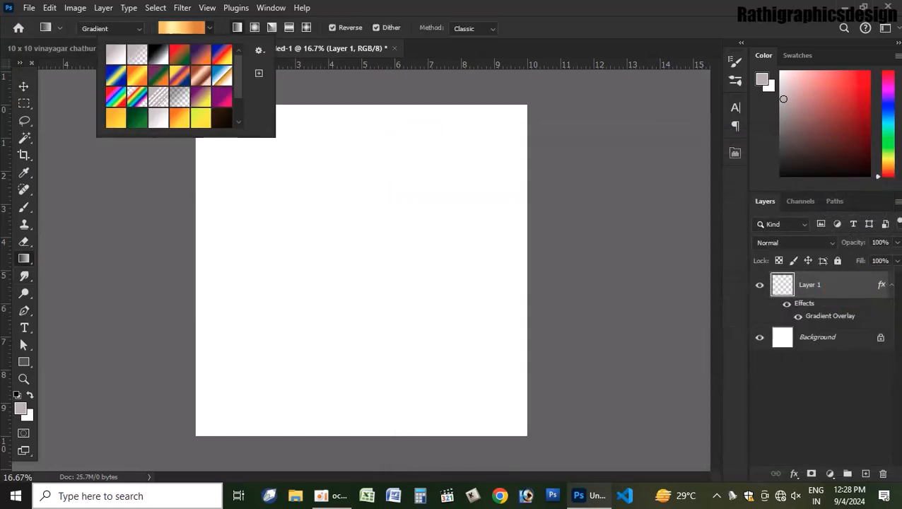
{"action": "left_click", "coordinate": [180, 118]}
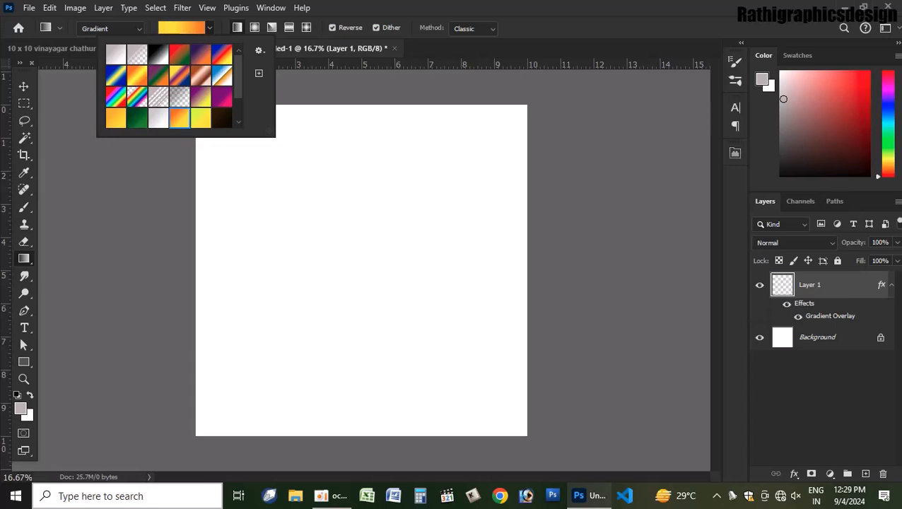
{"action": "left_click", "coordinate": [355, 285]}
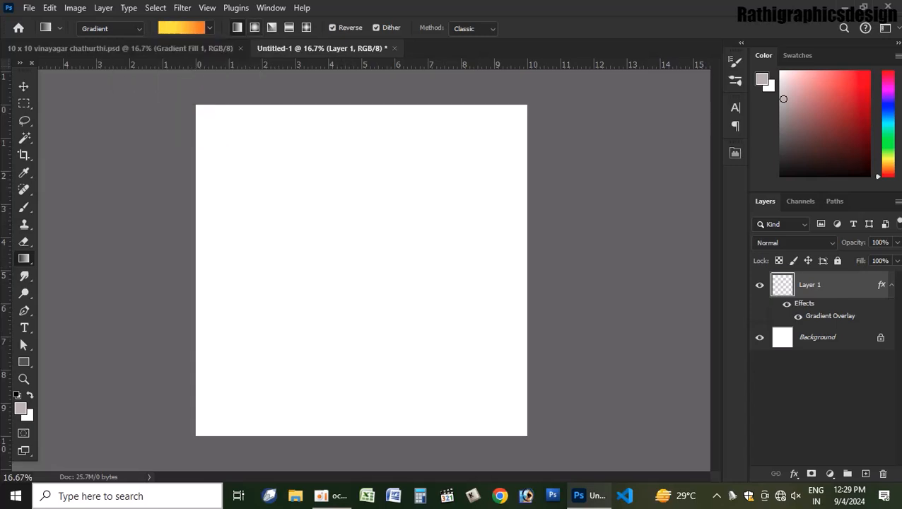
{"action": "left_click", "coordinate": [254, 28]}
Try short radial gradient strokes near the canvas centre and undo them.
{"action": "left_click_drag", "start_coordinate": [355, 259], "coordinate": [358, 235]}
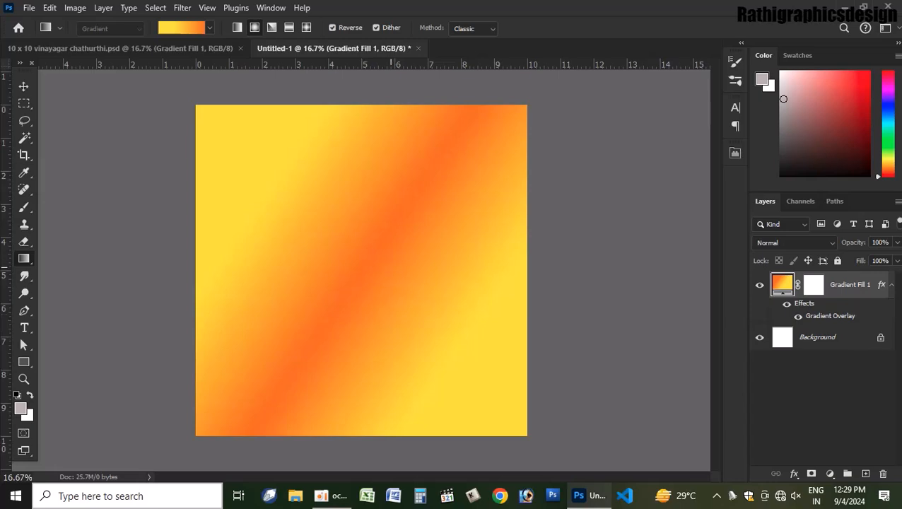
{"action": "key", "text": "ctrl+z"}
{"action": "left_click_drag", "start_coordinate": [337, 220], "coordinate": [342, 214]}
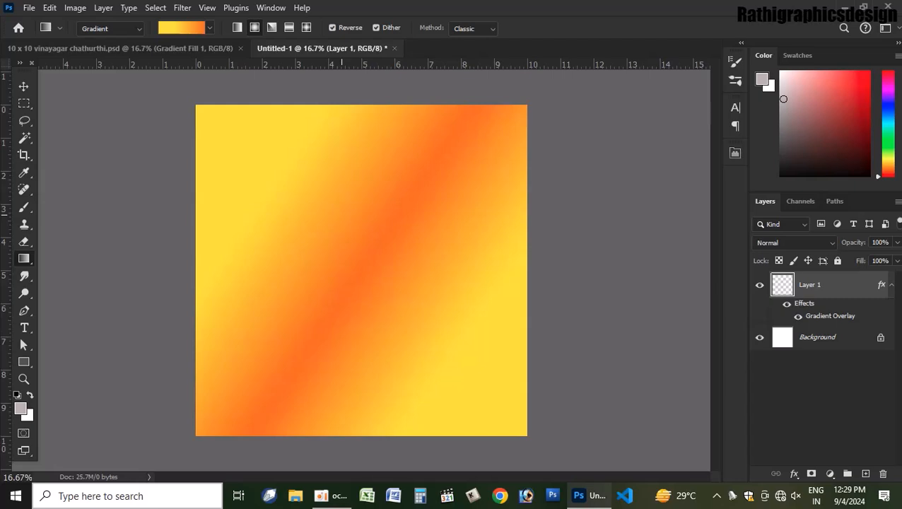
{"action": "key", "text": "ctrl+z"}
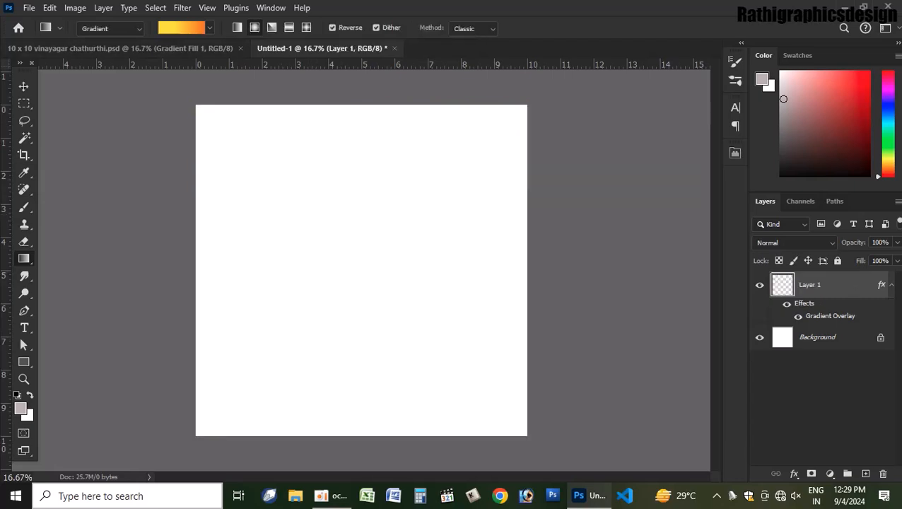
Set the gradient method to Smooth and undo the trial gradient fill.
{"action": "left_click", "coordinate": [473, 29]}
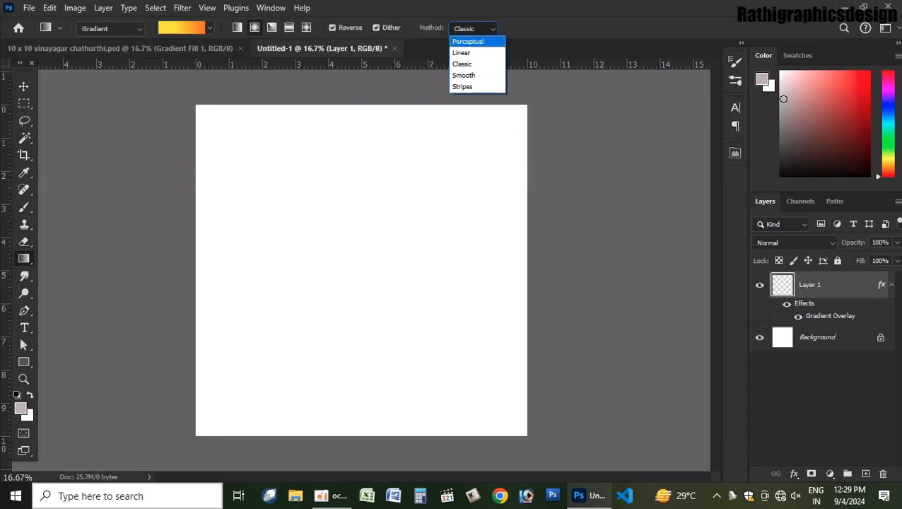
{"action": "key", "text": "Down"}
{"action": "key", "text": "Return"}
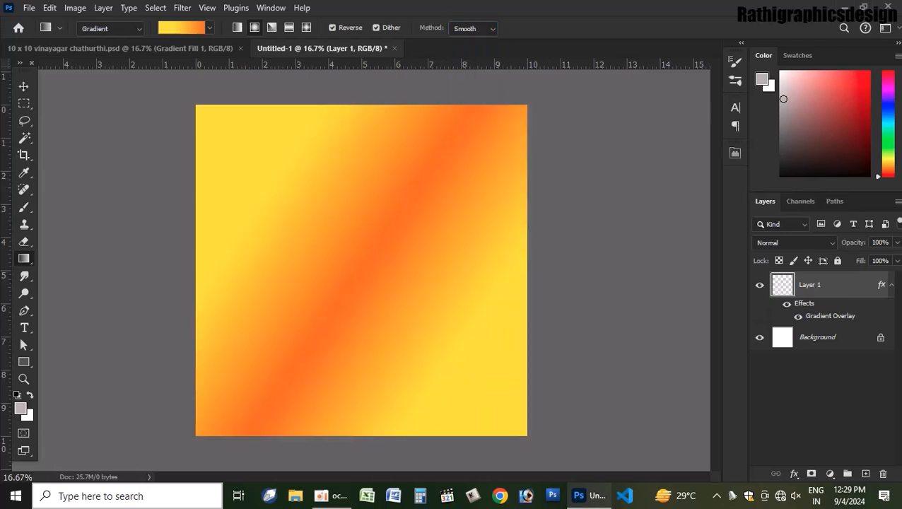
{"action": "key", "text": "ctrl+z"}
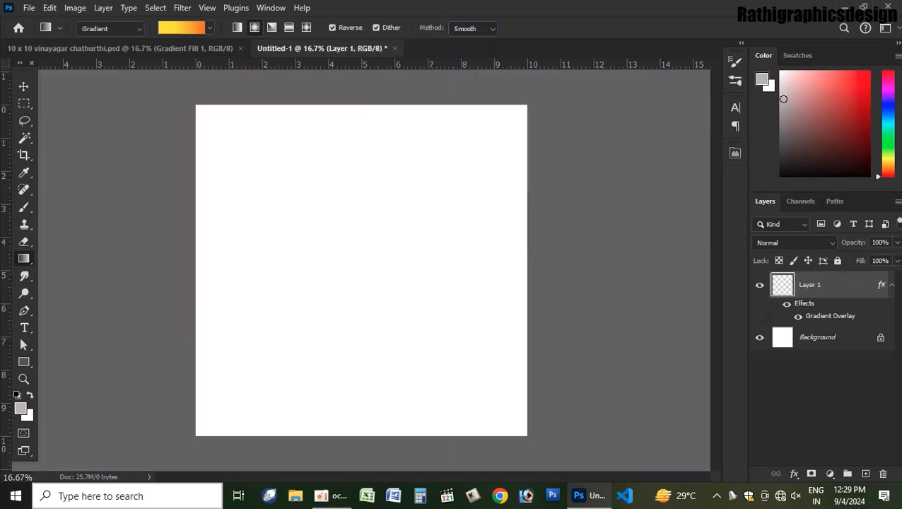
Hide the layer's Gradient Overlay effect and draw a radial gradient from the canvas centre towards the upper-right corner.
{"action": "left_click", "coordinate": [798, 317]}
{"action": "left_click_drag", "start_coordinate": [346, 286], "coordinate": [451, 170]}
{"action": "key", "text": "ctrl+z"}
{"action": "left_click_drag", "start_coordinate": [369, 274], "coordinate": [491, 152]}
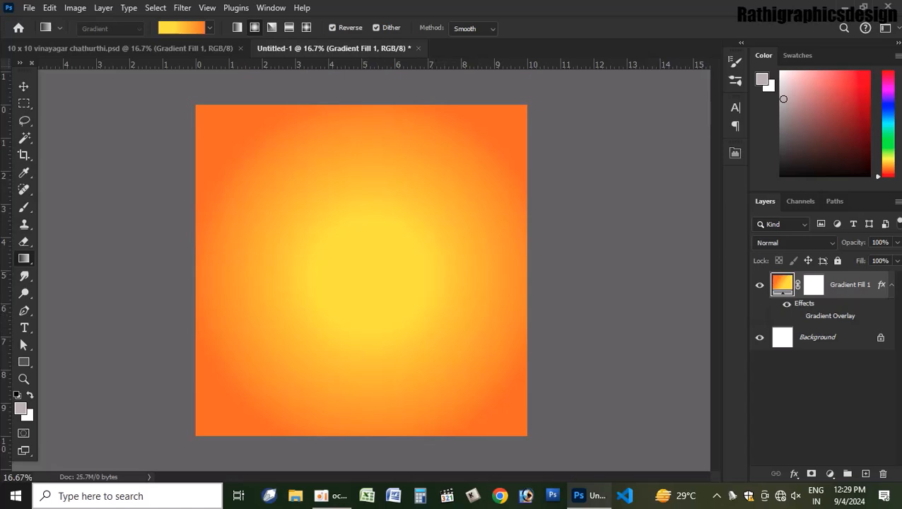
Copy the flame texture layer "Layer 9 copy" from the poster into the new document and position it over the canvas.
{"action": "key", "text": "ctrl+Tab"}
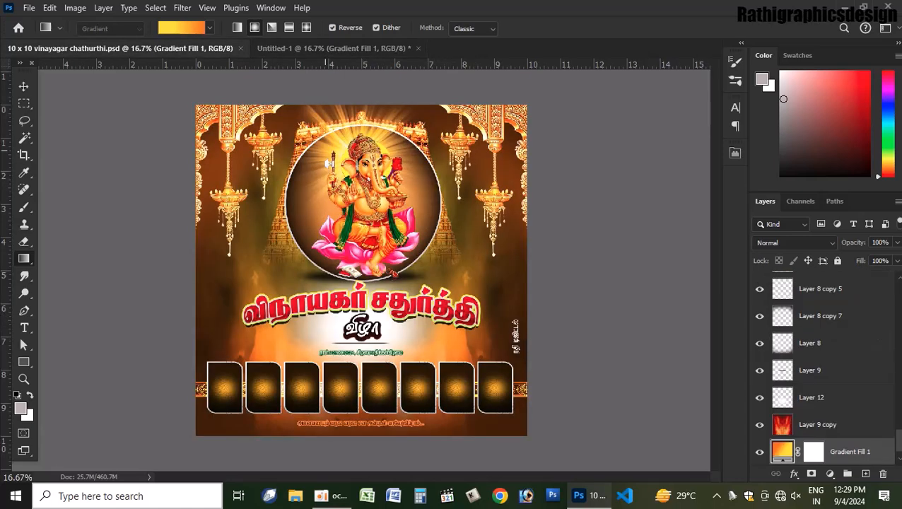
{"action": "left_click", "coordinate": [818, 425]}
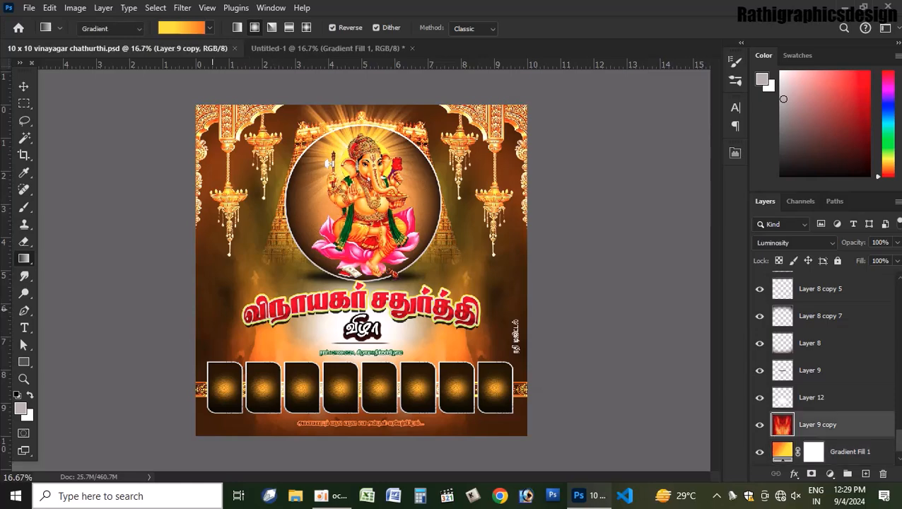
{"action": "key", "text": "v"}
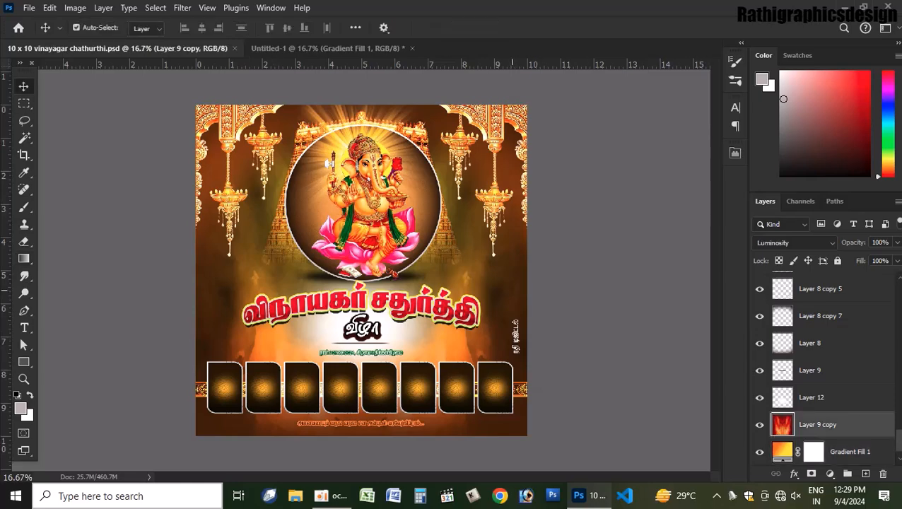
{"action": "left_click_drag", "start_coordinate": [513, 291], "coordinate": [393, 268]}
{"action": "left_click_drag", "start_coordinate": [432, 237], "coordinate": [429, 255]}
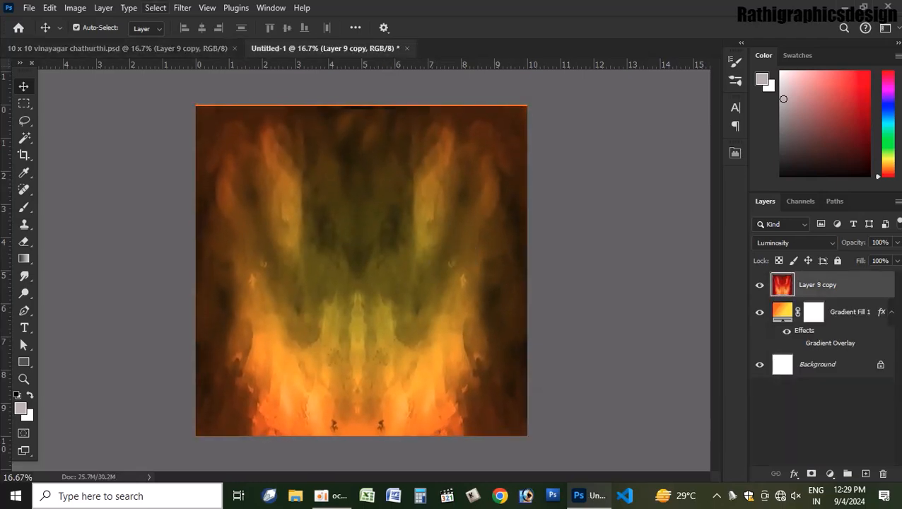
Align the flame texture layer to the horizontal and vertical centres of the whole canvas and clear the selection.
{"action": "left_click", "coordinate": [156, 8]}
{"action": "left_click", "coordinate": [157, 19]}
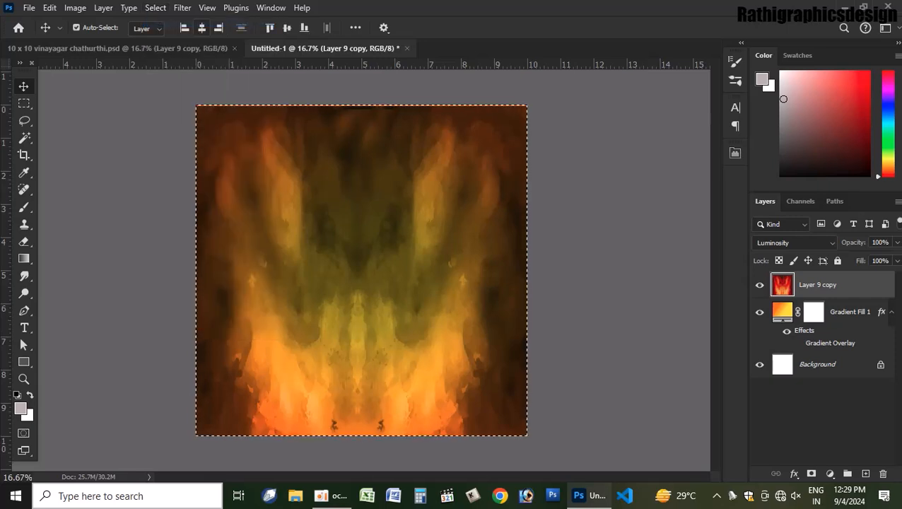
{"action": "left_click", "coordinate": [202, 29]}
{"action": "left_click", "coordinate": [287, 28]}
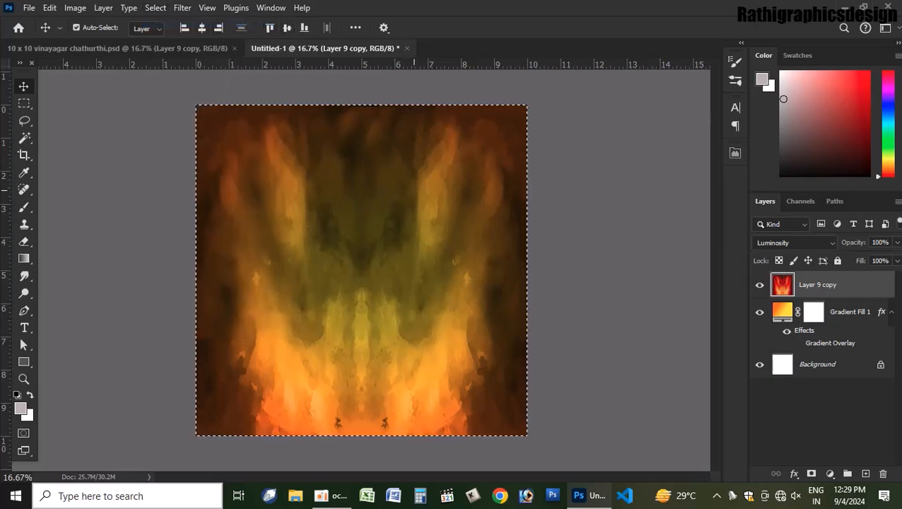
{"action": "key", "text": "ctrl+d"}
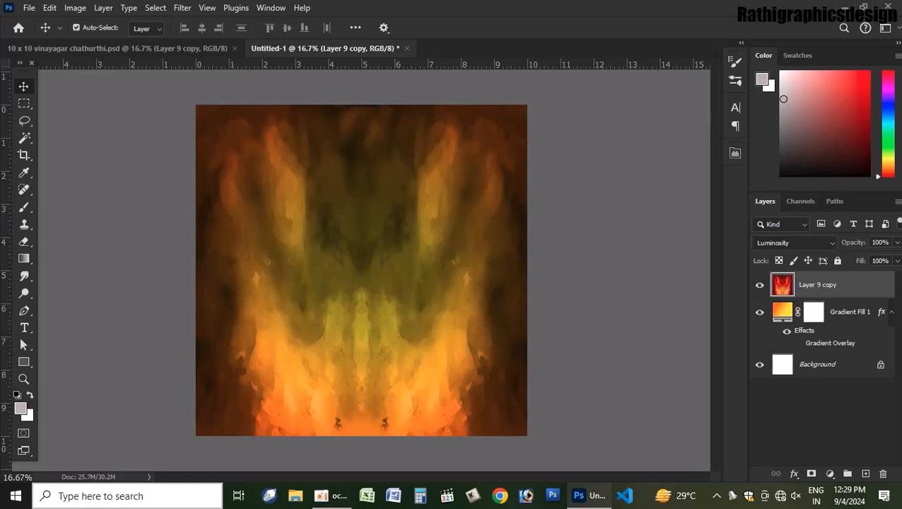
Try the Normal blend mode on the flame texture layer and restore Luminosity.
{"action": "left_click", "coordinate": [795, 242]}
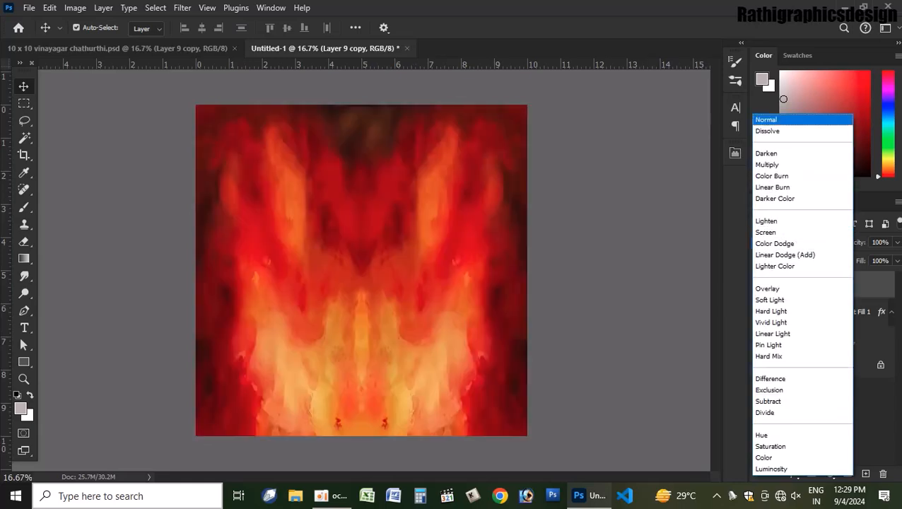
{"action": "left_click", "coordinate": [785, 120]}
{"action": "left_click", "coordinate": [795, 242]}
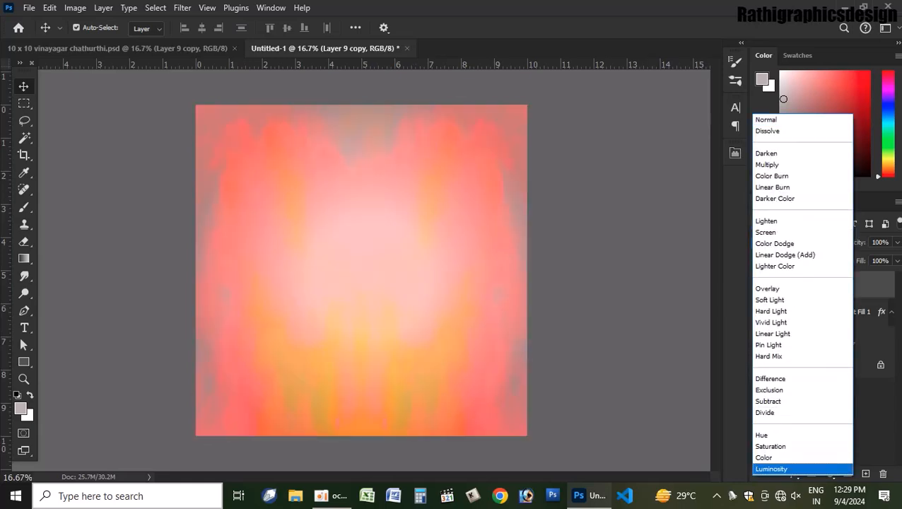
{"action": "left_click", "coordinate": [777, 468]}
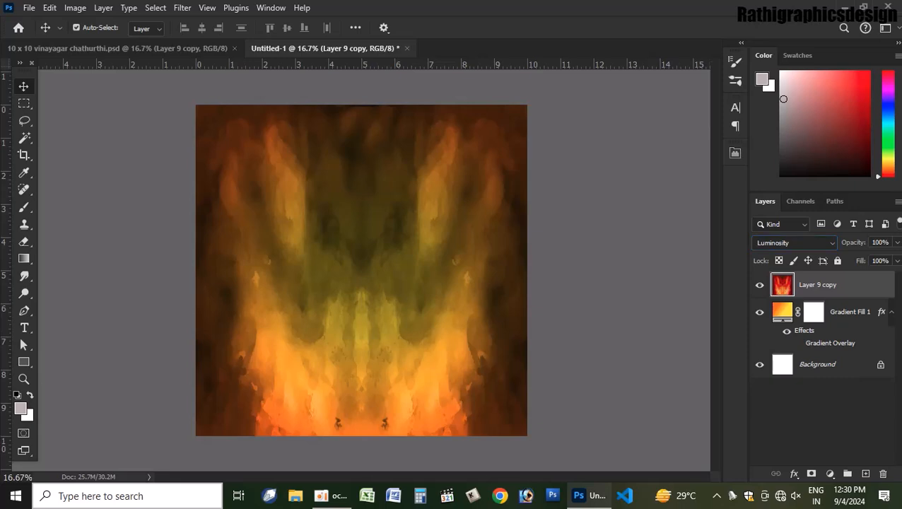
Copy the two linked temple tower layers from the poster into the new document, placing them at the upper centre of the canvas.
{"action": "left_click", "coordinate": [205, 48]}
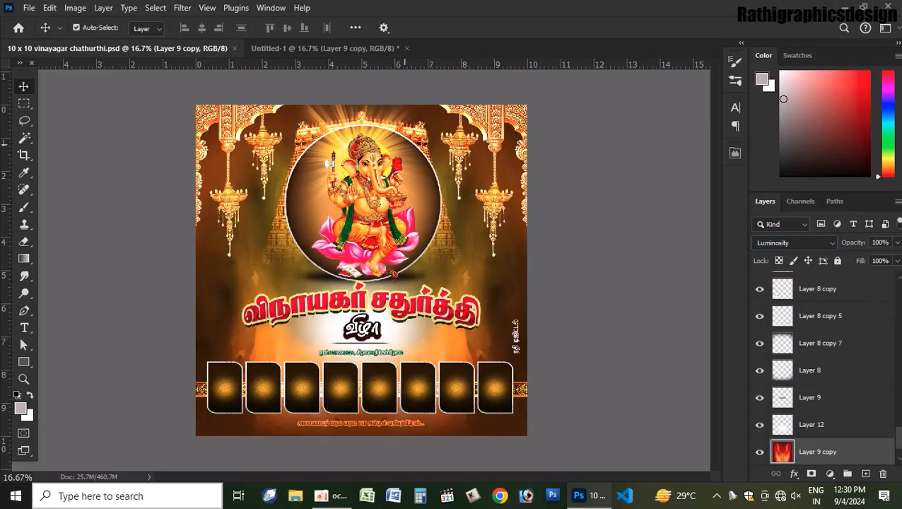
{"action": "left_click_drag", "start_coordinate": [444, 243], "coordinate": [375, 214]}
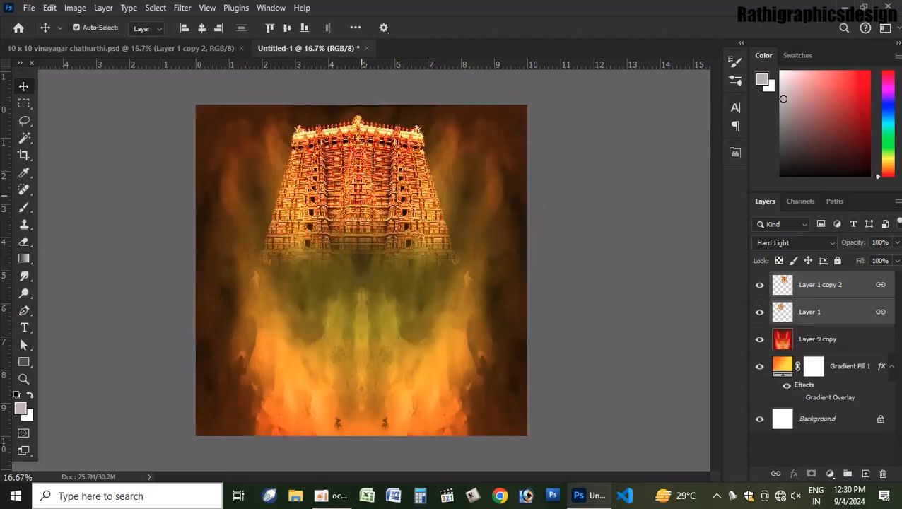
Reposition the flame texture layer "Layer 9 copy" so that it covers the canvas down to its bottom edge.
{"action": "left_click", "coordinate": [818, 339]}
{"action": "scroll", "coordinate": [354, 184], "scroll_direction": "up", "scroll_amount": 4}
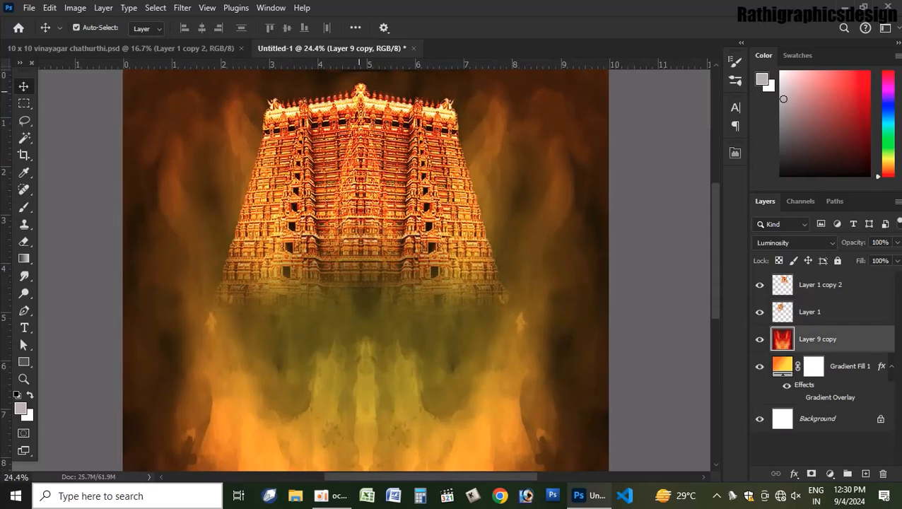
{"action": "scroll", "coordinate": [357, 102], "scroll_direction": "up", "scroll_amount": 2}
{"action": "scroll", "coordinate": [367, 270], "scroll_direction": "up", "scroll_amount": 3}
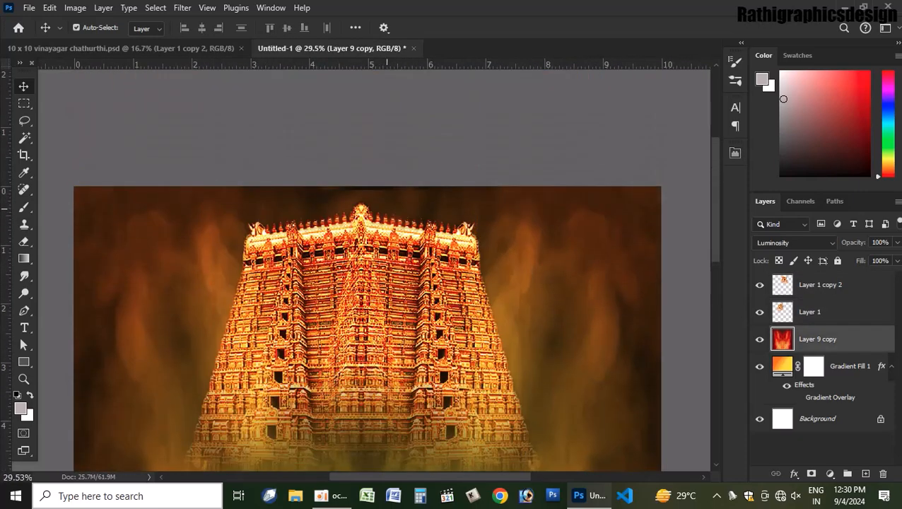
{"action": "left_click_drag", "start_coordinate": [387, 210], "coordinate": [391, 220]}
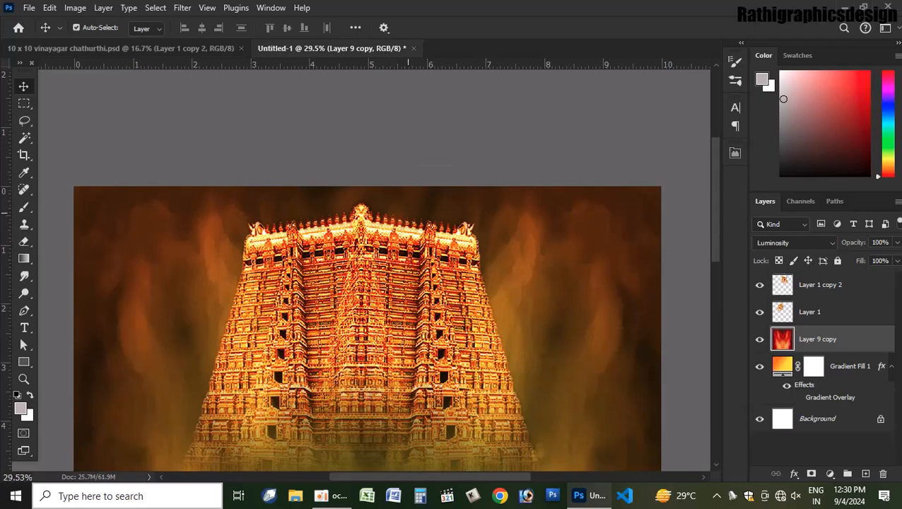
{"action": "scroll", "coordinate": [391, 221], "scroll_direction": "down", "scroll_amount": 3}
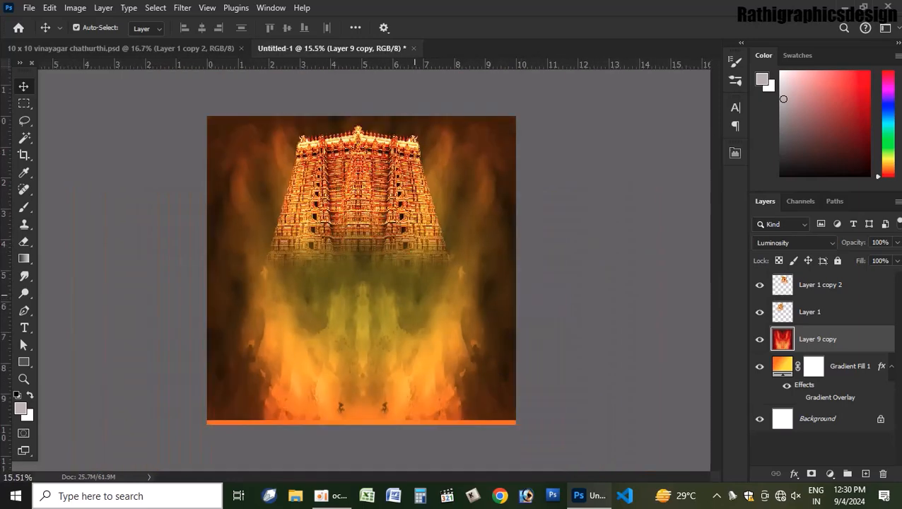
{"action": "key", "text": "Down"}
{"action": "key", "text": "Down"}
{"action": "key", "text": "Down"}
{"action": "key", "text": "Down"}
{"action": "key", "text": "Down"}
{"action": "key", "text": "Down"}
{"action": "key", "text": "Down"}
{"action": "key", "text": "Down"}
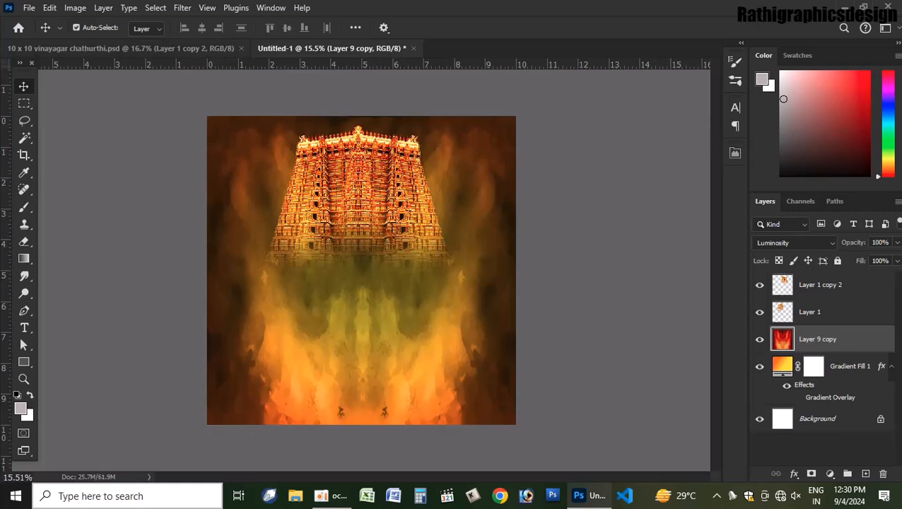
Copy the arch and hanging lamp ornament from the poster into the new document and fit it into the canvas's upper-right corner.
{"action": "left_click", "coordinate": [210, 49]}
{"action": "left_click", "coordinate": [490, 118]}
{"action": "left_click_drag", "start_coordinate": [490, 118], "coordinate": [493, 171]}
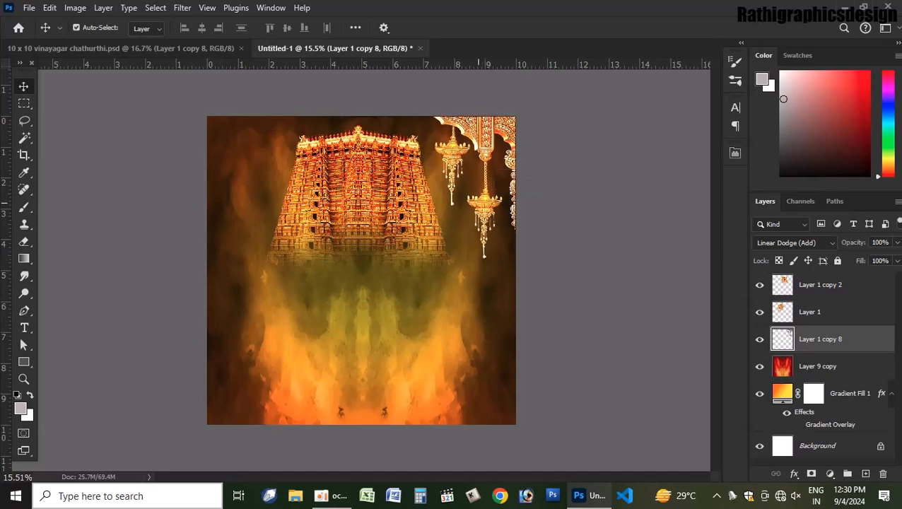
{"action": "key", "text": "shift+Up"}
{"action": "key", "text": "shift+Right"}
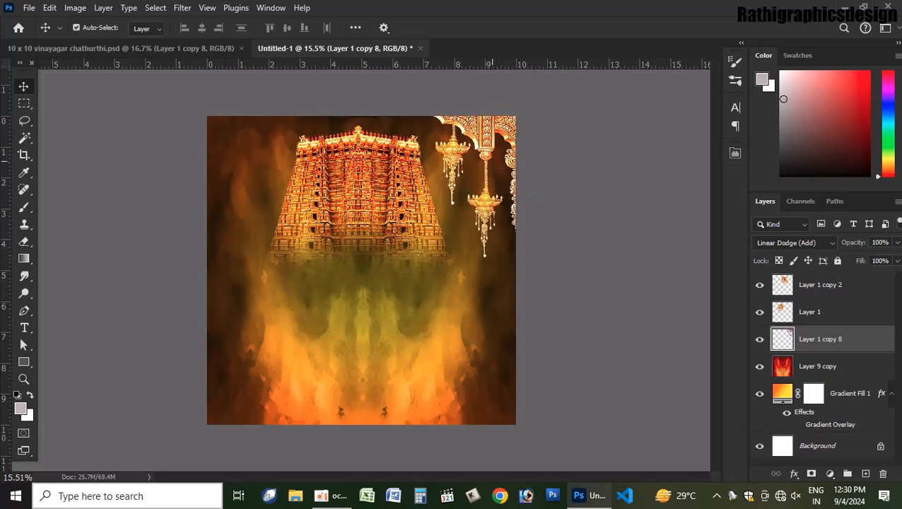
Duplicate the arch and lamp ornament, flip the copy horizontally and fit it into the canvas's upper-left corner.
{"action": "left_click_drag", "start_coordinate": [476, 177], "coordinate": [452, 184]}
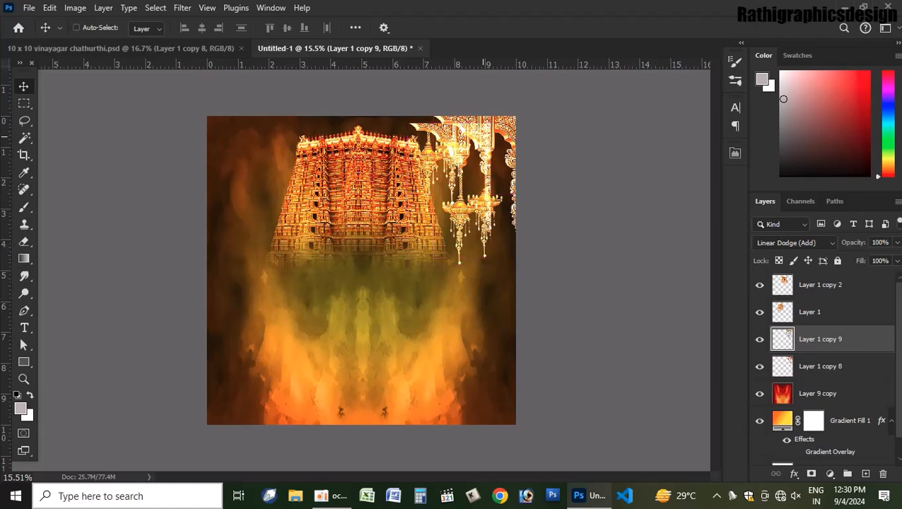
{"action": "key", "text": "ctrl+t"}
{"action": "right_click", "coordinate": [455, 144]}
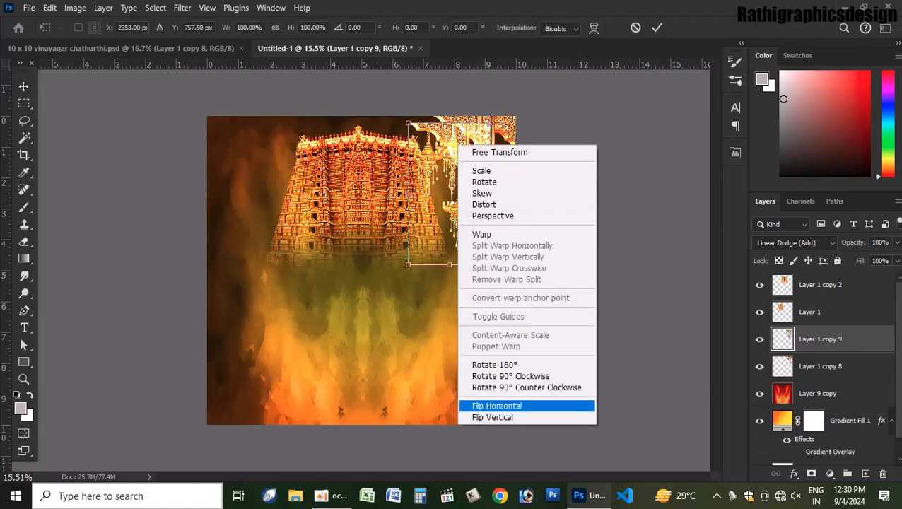
{"action": "left_click", "coordinate": [488, 406]}
{"action": "key", "text": "Return"}
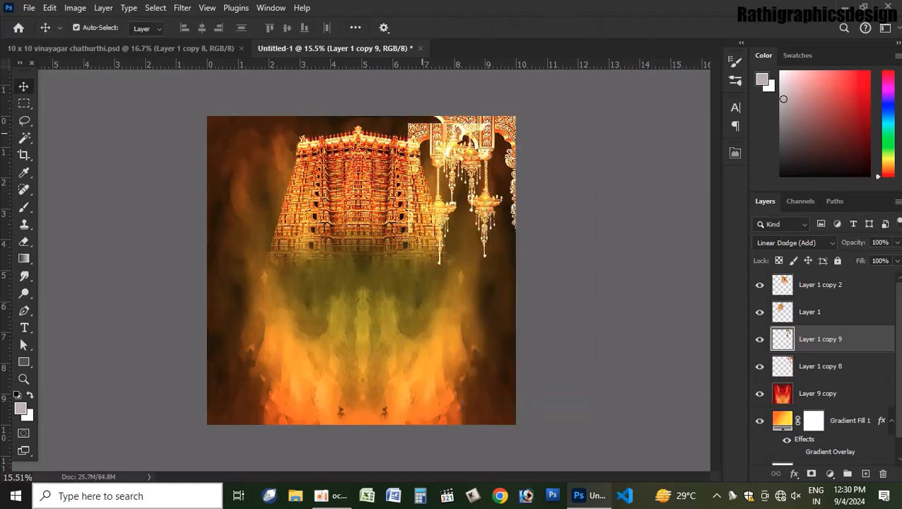
{"action": "left_click_drag", "start_coordinate": [422, 132], "coordinate": [221, 124]}
{"action": "key", "text": "shift+Left"}
{"action": "key", "text": "shift+Left"}
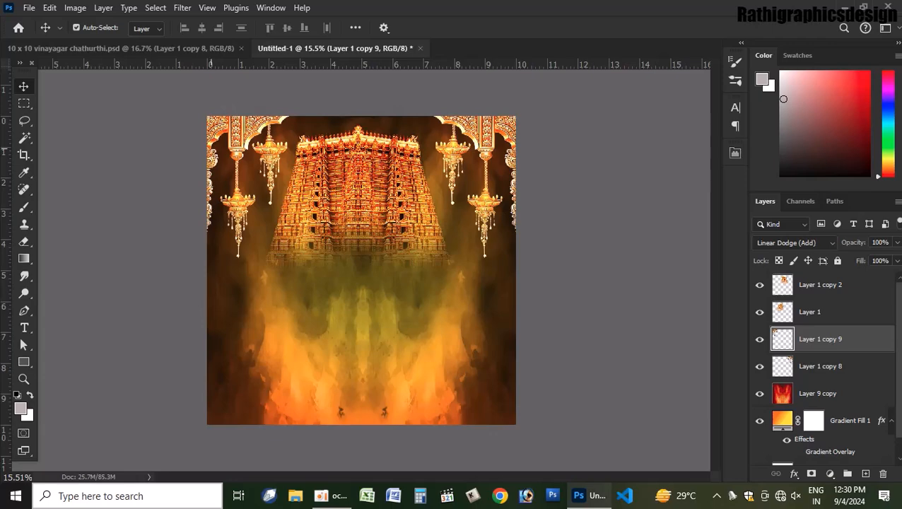
Switch back to the finished Vinayagar Chathurthi poster document.
{"action": "left_click", "coordinate": [122, 49]}
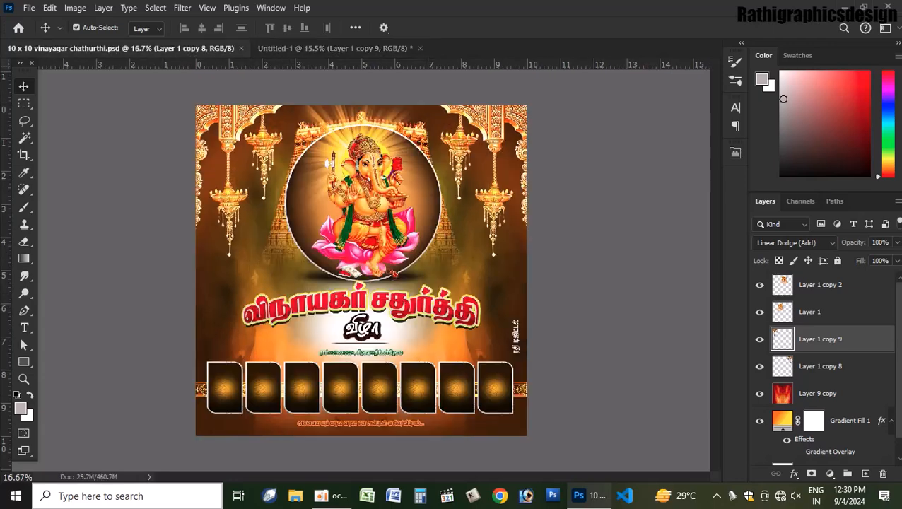
Try moving the glow behind the deity and the deity image separately in the poster, undoing each move.
{"action": "left_click", "coordinate": [389, 208]}
{"action": "left_click_drag", "start_coordinate": [422, 225], "coordinate": [424, 232]}
{"action": "key", "text": "ctrl+z"}
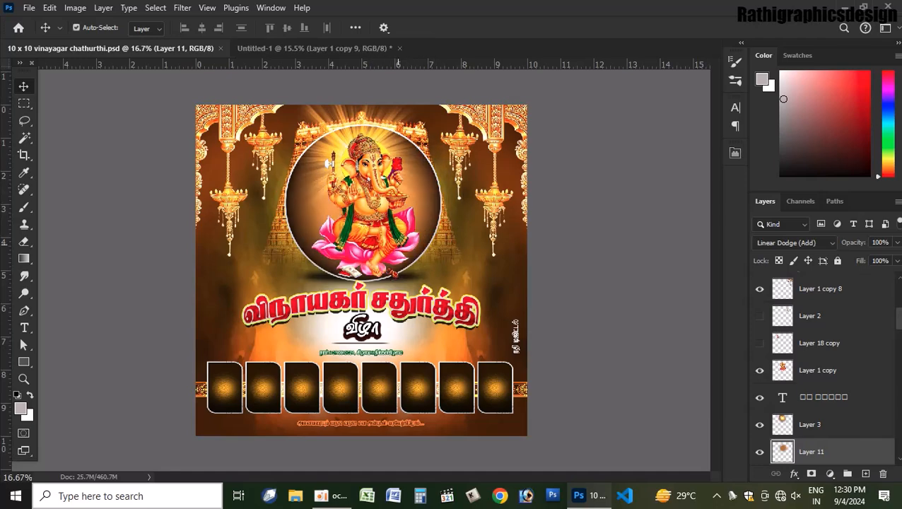
{"action": "left_click_drag", "start_coordinate": [375, 233], "coordinate": [423, 193]}
{"action": "key", "text": "ctrl+z"}
{"action": "key", "text": "ctrl+z"}
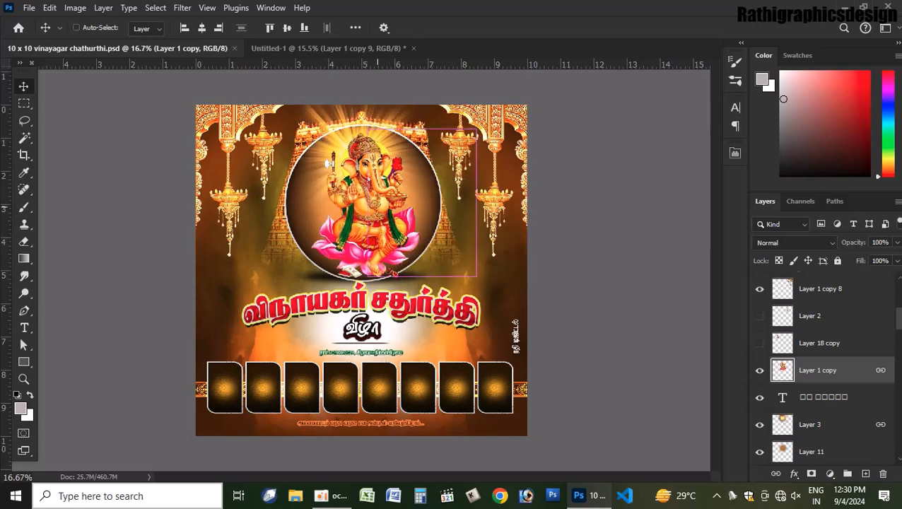
Add Layer 3 and Layer 11 to the deity layer selection, try moving them together and undo the move.
{"action": "right_click", "coordinate": [410, 199]}
{"action": "left_click", "coordinate": [438, 206], "text": "shift"}
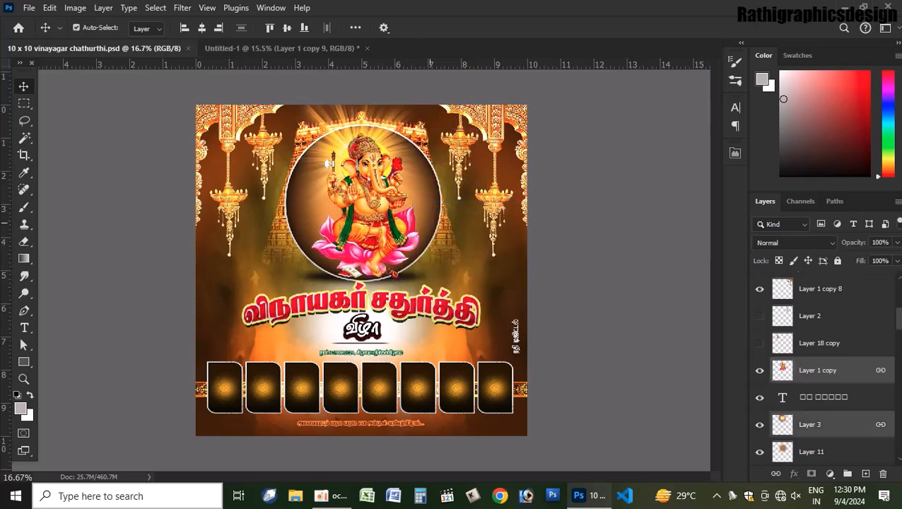
{"action": "right_click", "coordinate": [430, 223]}
{"action": "left_click", "coordinate": [453, 231], "text": "shift"}
{"action": "left_click_drag", "start_coordinate": [398, 225], "coordinate": [491, 200]}
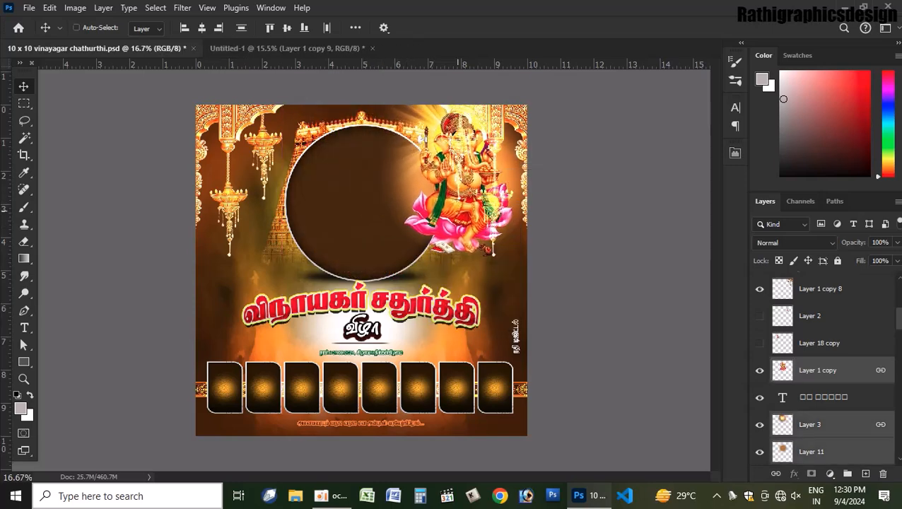
{"action": "key", "text": "ctrl+z"}
Try moving the deity artwork with a changed layer selection, undo it, and try selecting the layer range from Layer 1 copy to Layer 11.
{"action": "right_click", "coordinate": [412, 261]}
{"action": "left_click", "coordinate": [440, 268], "text": "shift"}
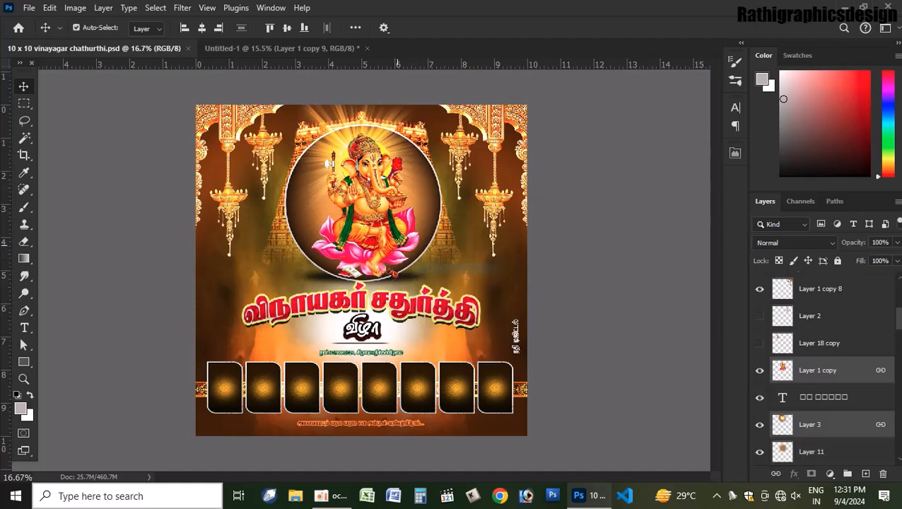
{"action": "left_click_drag", "start_coordinate": [384, 234], "coordinate": [438, 195]}
{"action": "key", "text": "ctrl+z"}
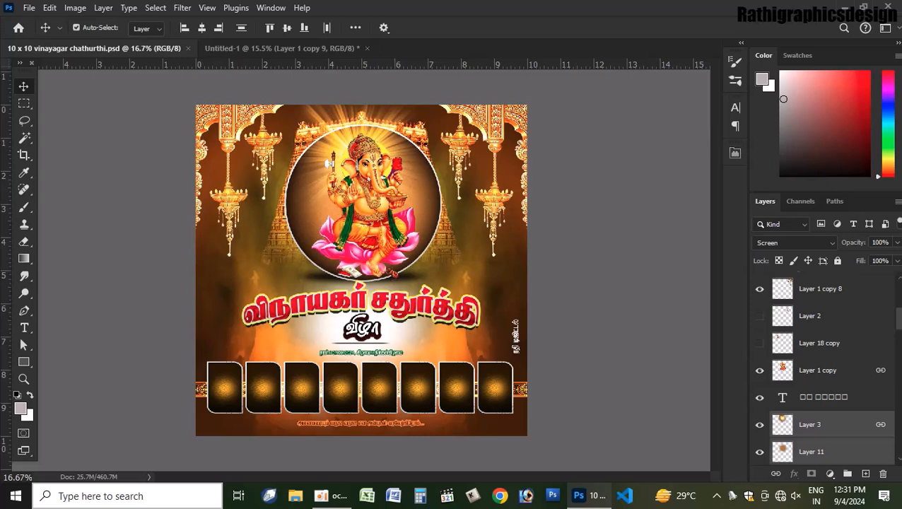
{"action": "left_click", "coordinate": [817, 371], "text": "shift"}
{"action": "left_click", "coordinate": [812, 452], "text": "ctrl"}
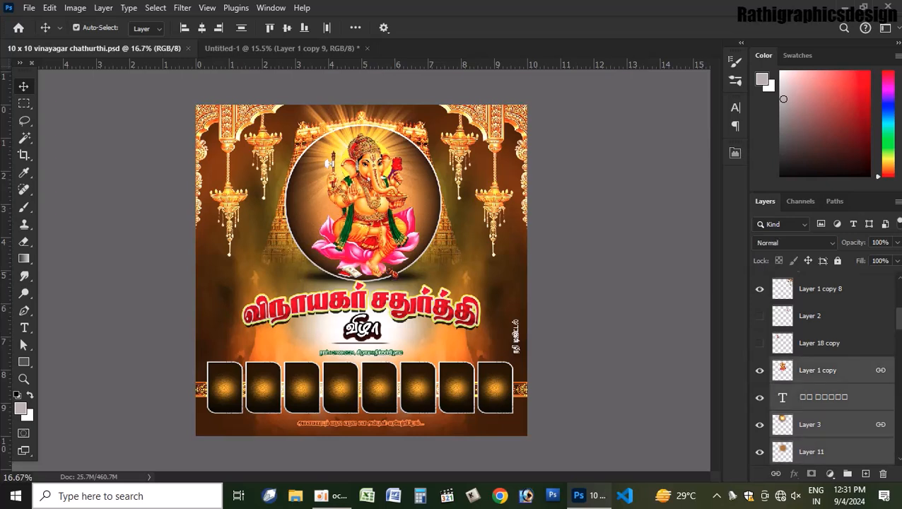
{"action": "left_click", "coordinate": [823, 398]}
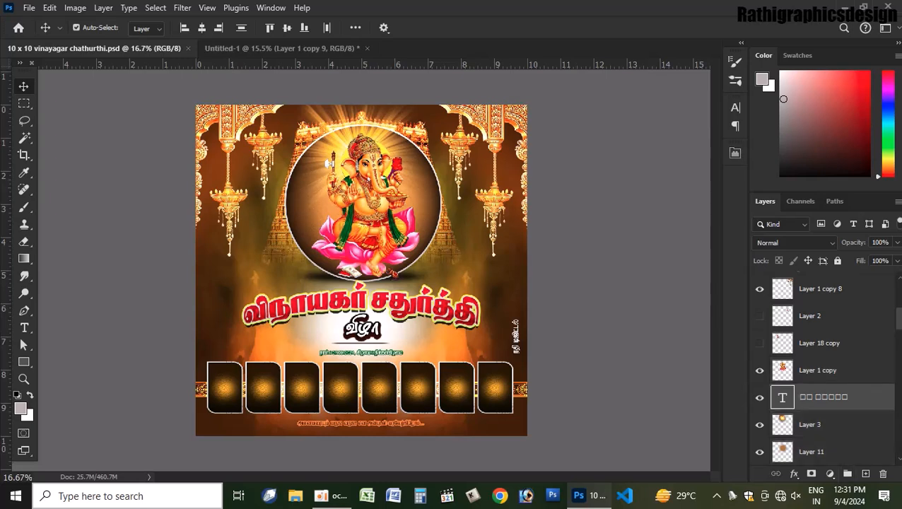
Select Layer 1 copy, Layer 3 and Layer 11 together without the text layer, test-move them and undo the move.
{"action": "left_click", "coordinate": [818, 371]}
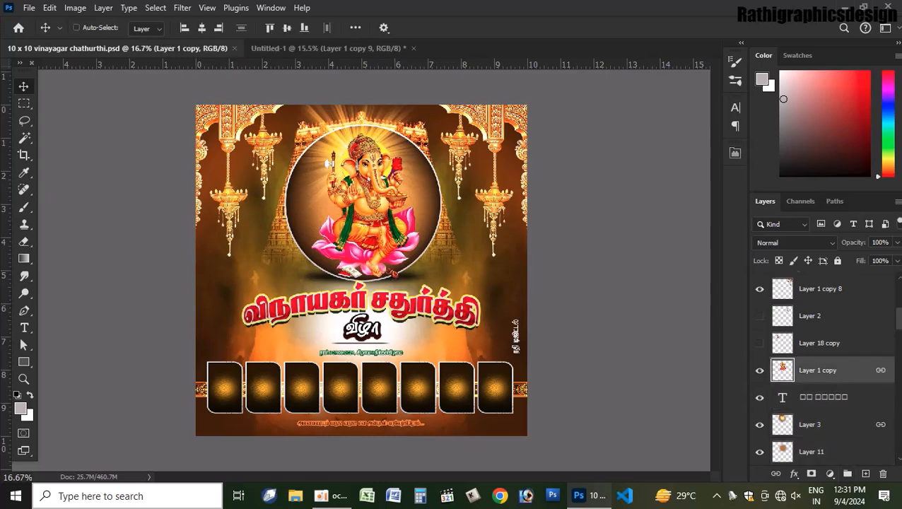
{"action": "left_click", "coordinate": [809, 424], "text": "ctrl"}
{"action": "left_click", "coordinate": [811, 452], "text": "ctrl"}
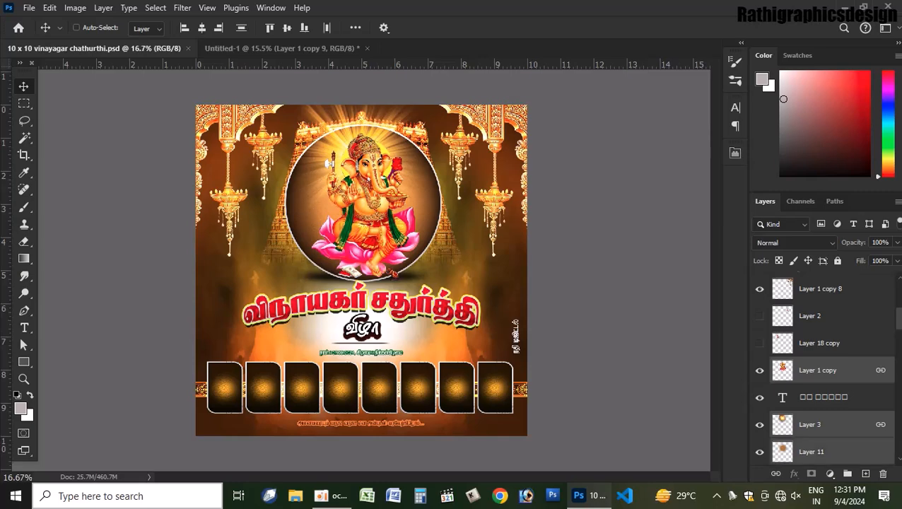
{"action": "left_click", "coordinate": [76, 27]}
{"action": "left_click_drag", "start_coordinate": [382, 156], "coordinate": [386, 158]}
{"action": "mouse_move", "coordinate": [376, 194]}
{"action": "left_mouse_down"}
{"action": "mouse_move", "coordinate": [412, 191]}
{"action": "mouse_move", "coordinate": [393, 190]}
{"action": "left_mouse_up"}
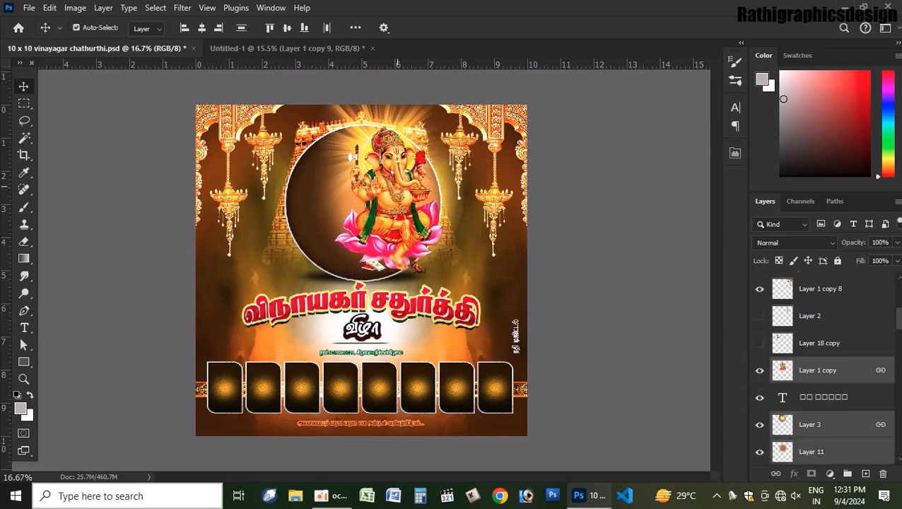
{"action": "key", "text": "ctrl+z"}
Add the dark circle Layer 10 to the selection and copy the deity, glow and circle layers into the new document over the temple tower.
{"action": "scroll", "coordinate": [813, 396], "scroll_direction": "down", "scroll_amount": 2}
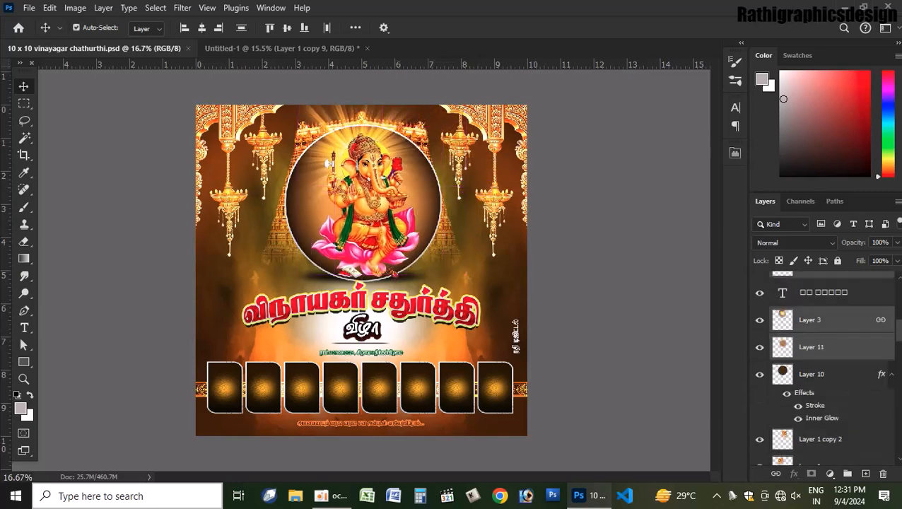
{"action": "left_click", "coordinate": [813, 374], "text": "ctrl"}
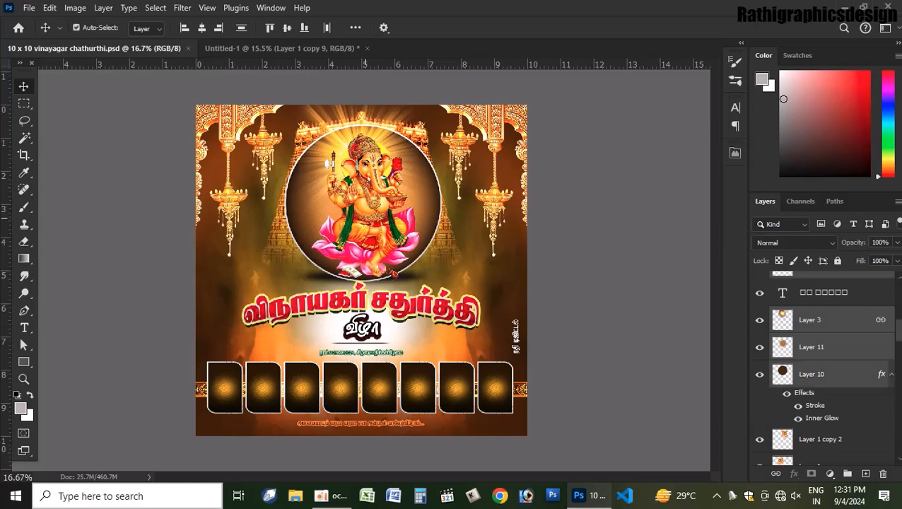
{"action": "left_click_drag", "start_coordinate": [365, 218], "coordinate": [272, 133]}
{"action": "key", "text": "ctrl+z"}
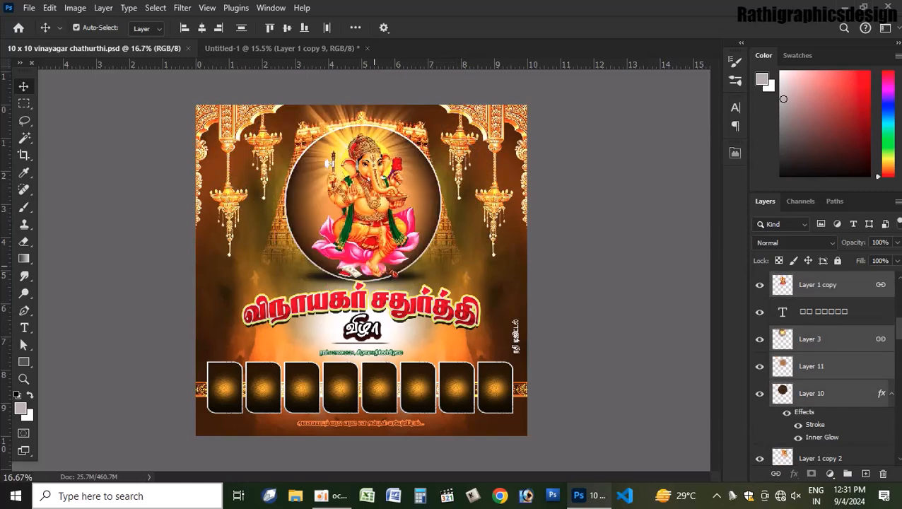
{"action": "left_click_drag", "start_coordinate": [300, 70], "coordinate": [361, 229]}
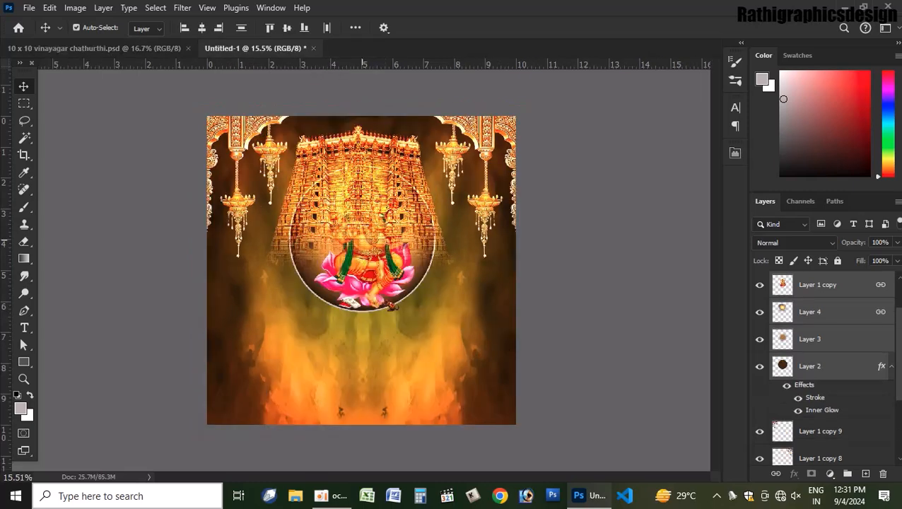
Send the right half of the temple tower (Layer 1 copy 2) behind the deity and circle, just above Layer 9 copy.
{"action": "left_click", "coordinate": [382, 233]}
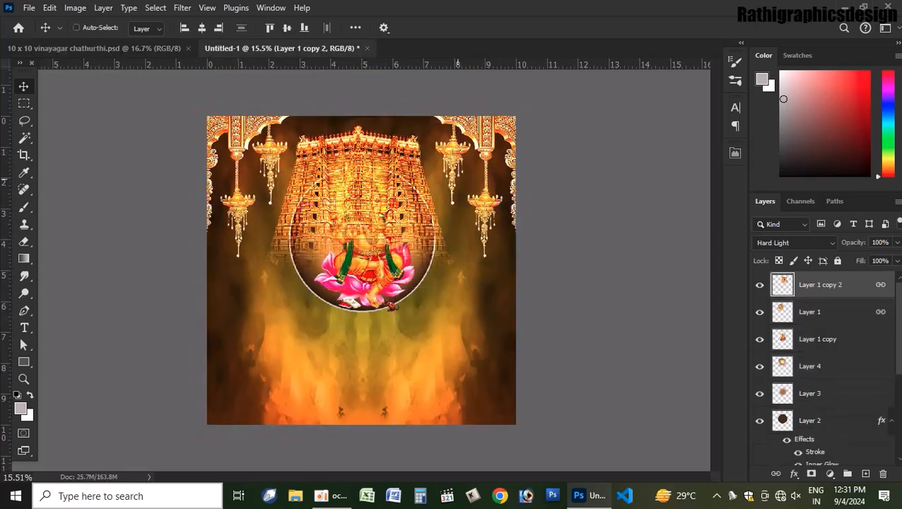
{"action": "key", "text": "ctrl+shift+["}
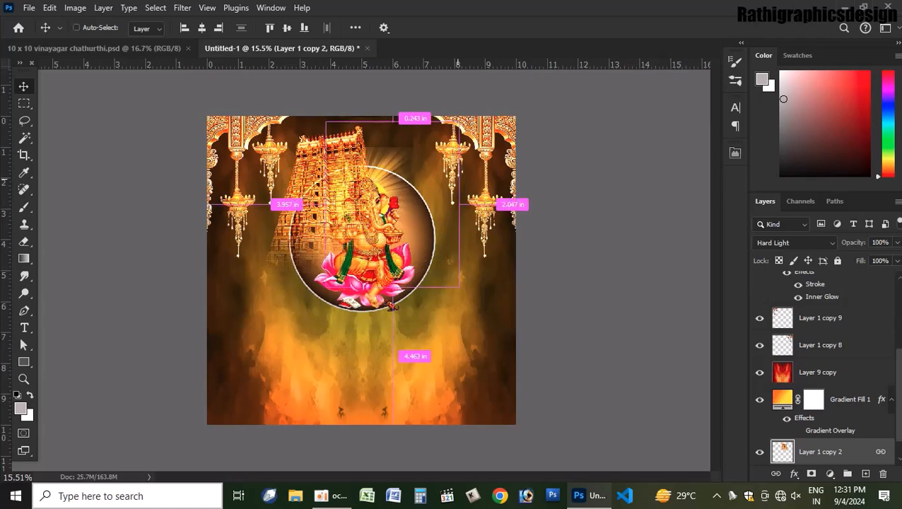
{"action": "key", "text": "ctrl+]"}
{"action": "key", "text": "ctrl+]"}
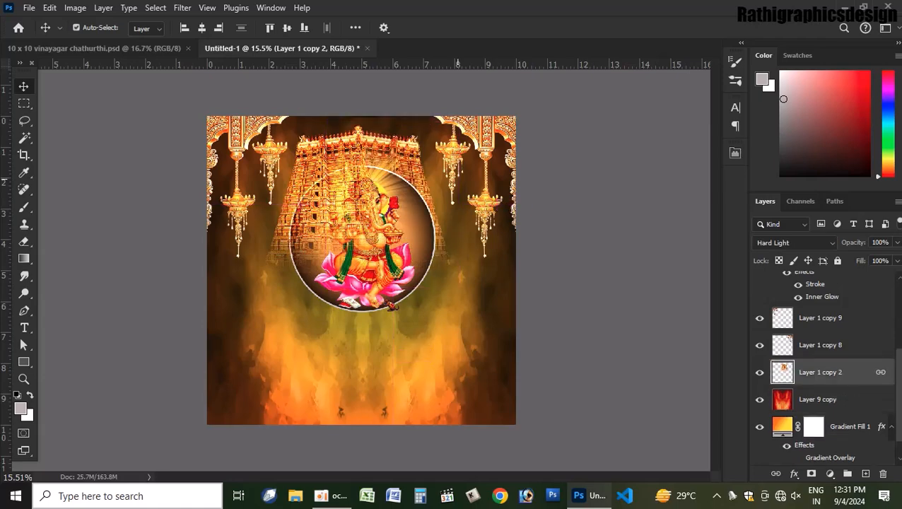
Send the left half of the temple tower (Layer 1) behind the deity and circle, directly above Layer 9 copy.
{"action": "right_click", "coordinate": [331, 145]}
{"action": "left_click", "coordinate": [351, 150]}
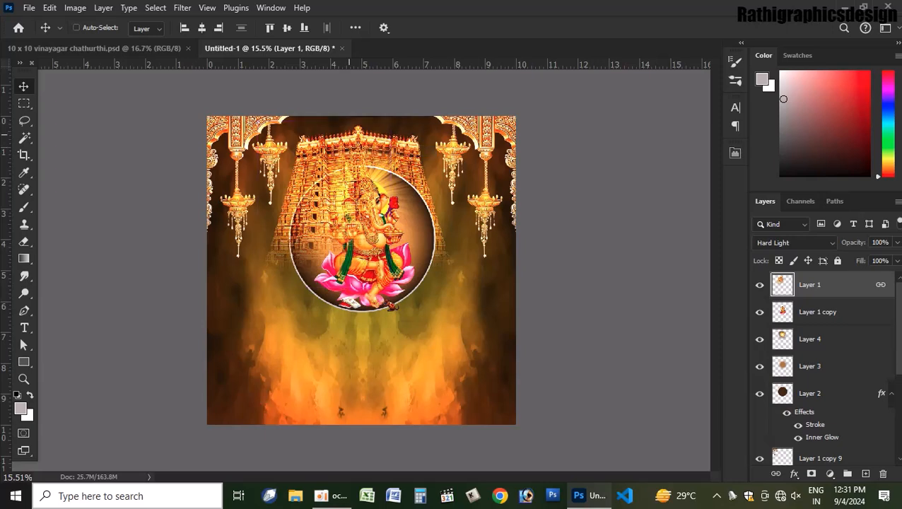
{"action": "key", "text": "ctrl+shift+["}
{"action": "key", "text": "ctrl+]"}
{"action": "key", "text": "ctrl+]"}
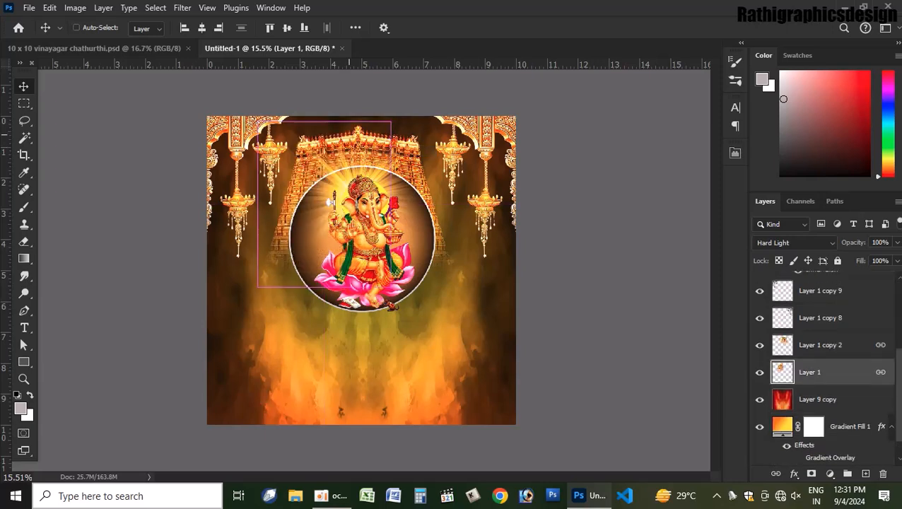
Raise the deity together with its glow so the head overlaps the upper edge of the dark circle.
{"action": "left_click_drag", "start_coordinate": [376, 233], "coordinate": [369, 173]}
{"action": "key", "text": "ctrl+z"}
{"action": "left_click_drag", "start_coordinate": [363, 205], "coordinate": [363, 204]}
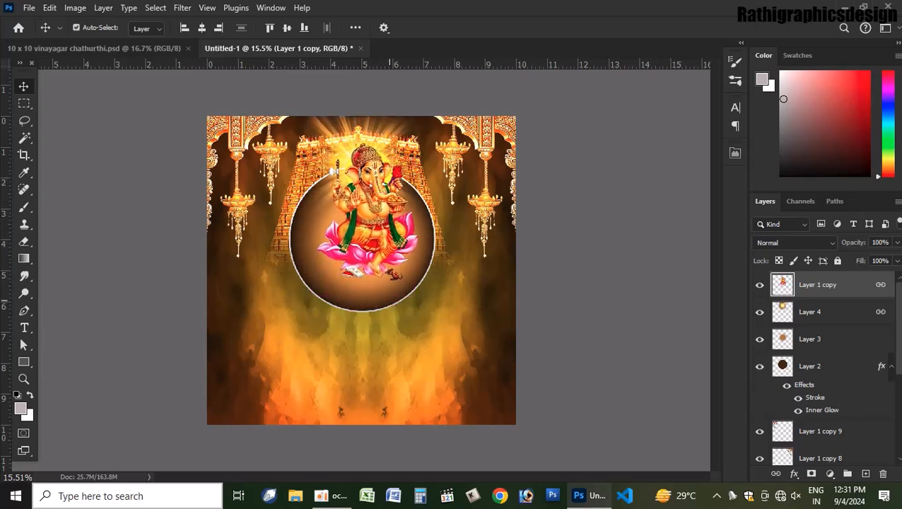
Link Layer 3 with the dark circle Layer 2 and move both up behind the deity.
{"action": "left_click_drag", "start_coordinate": [377, 304], "coordinate": [379, 274]}
{"action": "key", "text": "ctrl+z"}
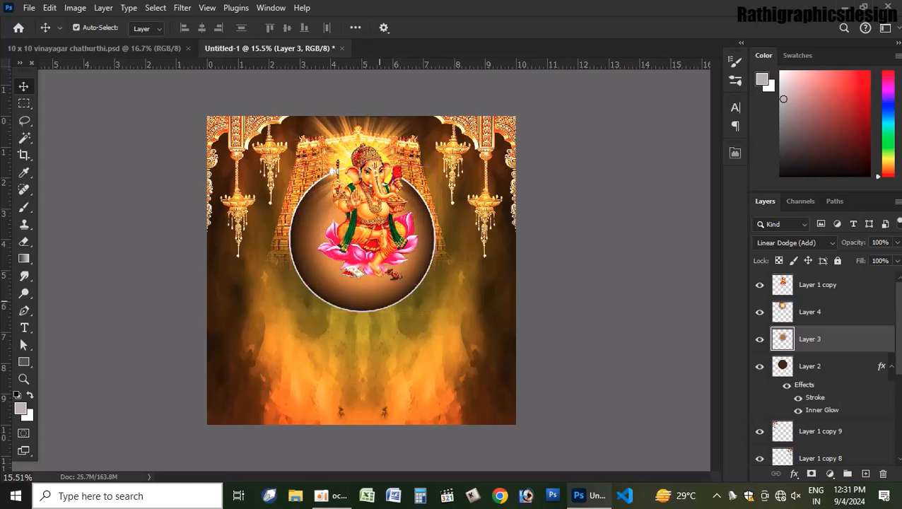
{"action": "left_click", "coordinate": [811, 366], "text": "shift"}
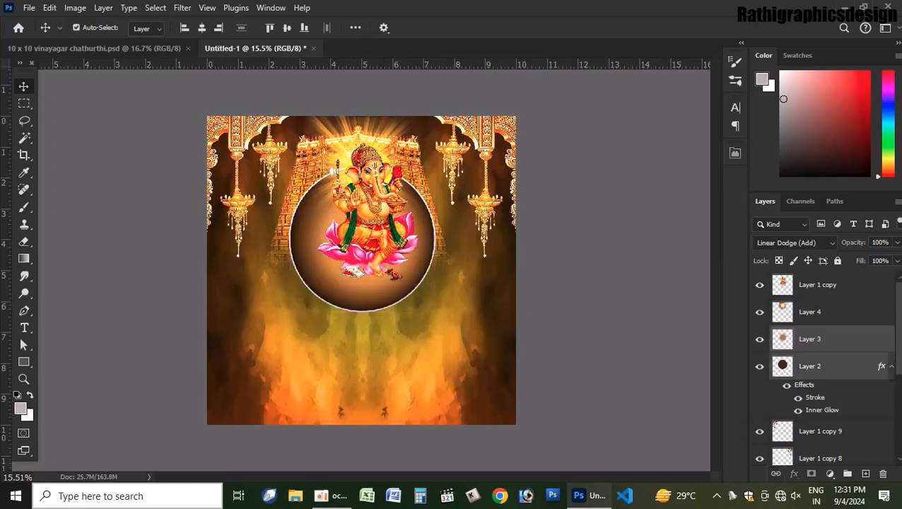
{"action": "left_click", "coordinate": [776, 473]}
{"action": "left_click_drag", "start_coordinate": [387, 266], "coordinate": [390, 243]}
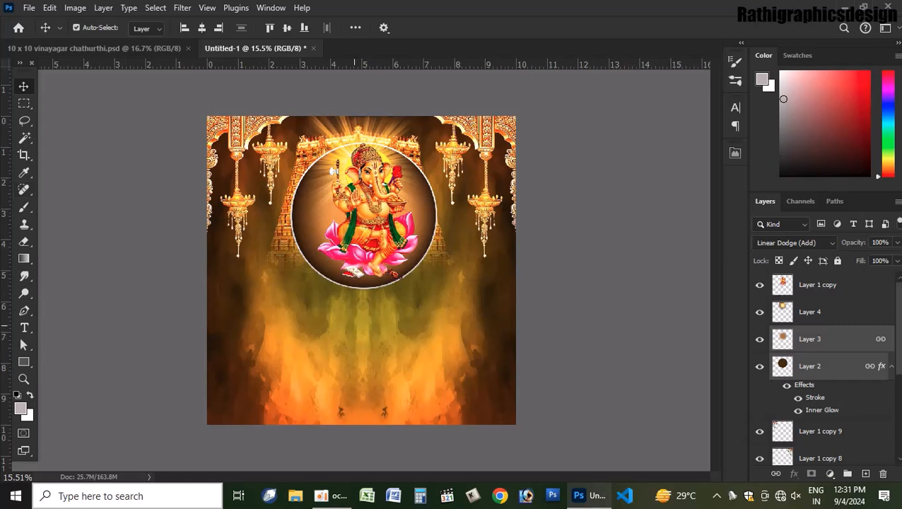
Reset the colours to black and white, switch to the Brush tool and create a new empty layer above Layer 3.
{"action": "key", "text": "d"}
{"action": "key", "text": "b"}
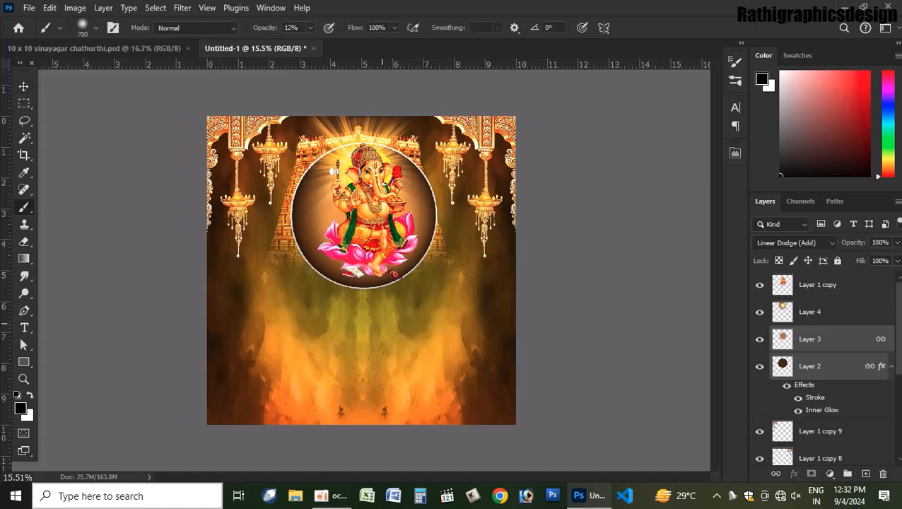
{"action": "left_click", "coordinate": [383, 233]}
{"action": "left_click", "coordinate": [437, 191]}
{"action": "key", "text": "ctrl+shift+n"}
{"action": "key", "text": "Return"}
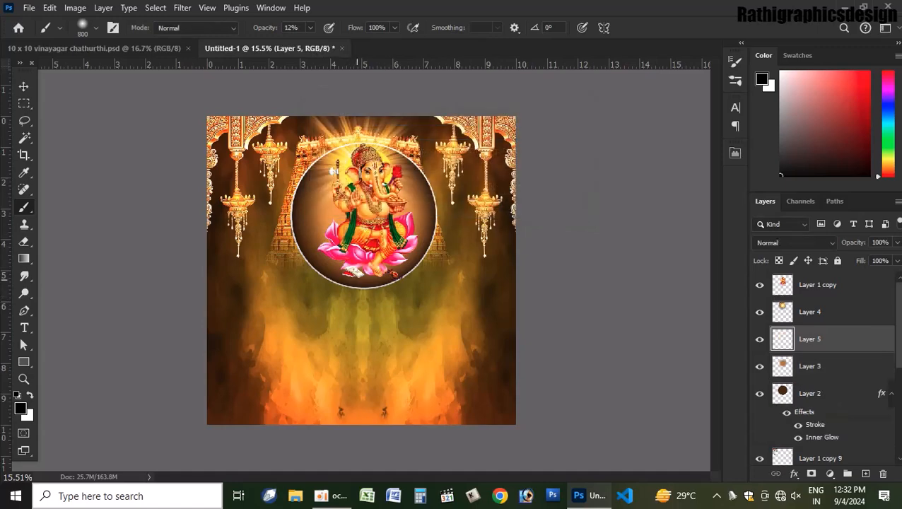
Set the brush to 1500 px with full hardness and 100% opacity.
{"action": "key", "text": "bracketright"}
{"action": "key", "text": "bracketright"}
{"action": "key", "text": "bracketright"}
{"action": "key", "text": "bracketright"}
{"action": "key", "text": "bracketright"}
{"action": "key", "text": "bracketright"}
{"action": "key", "text": "bracketright"}
{"action": "key", "text": "bracketright"}
{"action": "key", "text": "bracketright"}
{"action": "left_click", "coordinate": [96, 28]}
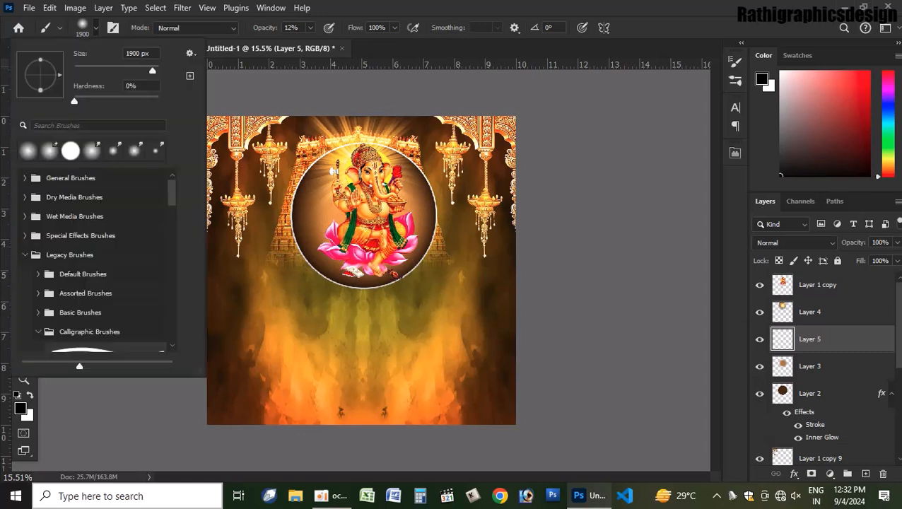
{"action": "left_click_drag", "start_coordinate": [74, 101], "coordinate": [160, 101]}
{"action": "key", "text": "Return"}
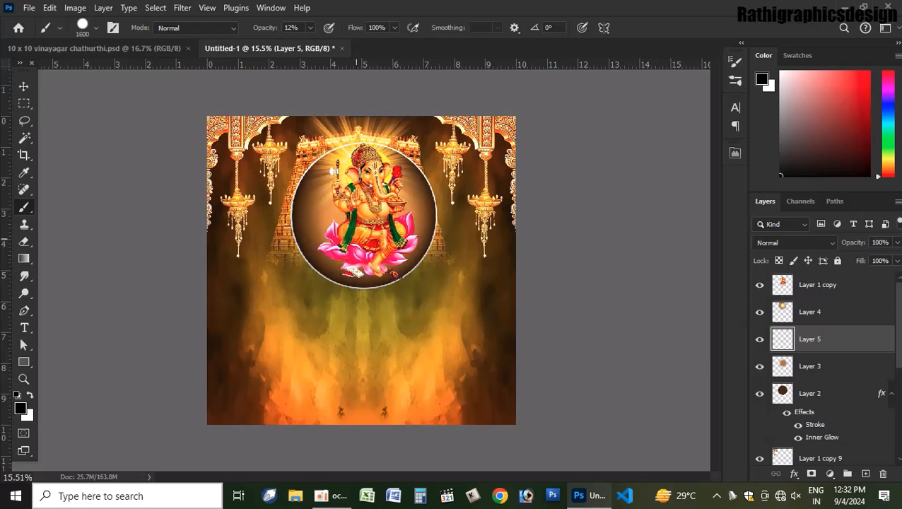
{"action": "left_click", "coordinate": [310, 28]}
{"action": "left_click_drag", "start_coordinate": [309, 44], "coordinate": [365, 44]}
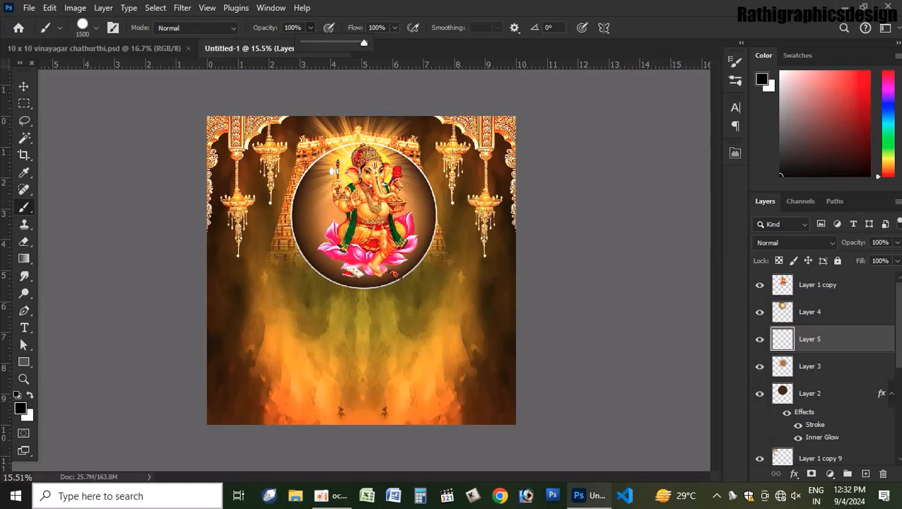
Stamp one large black dot over the lower part of the circle and squash it vertically into a thin flat ellipse.
{"action": "left_click", "coordinate": [362, 253]}
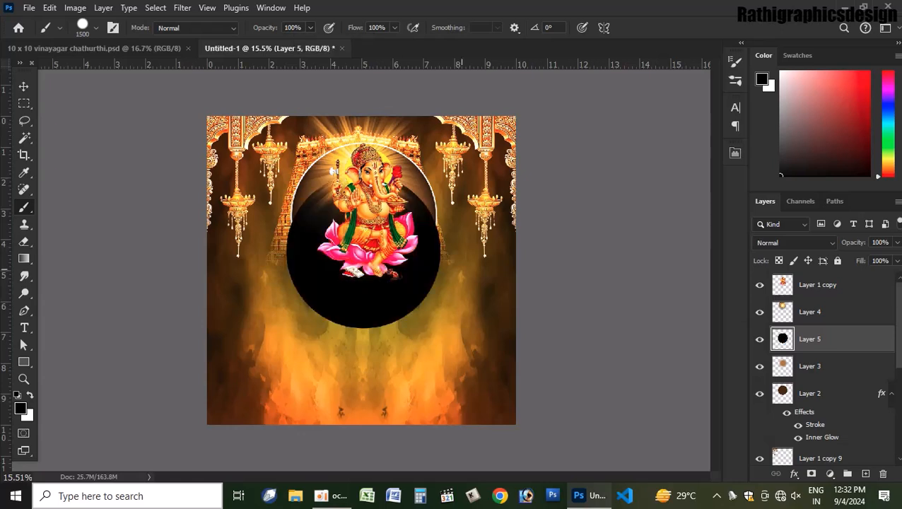
{"action": "key", "text": "v"}
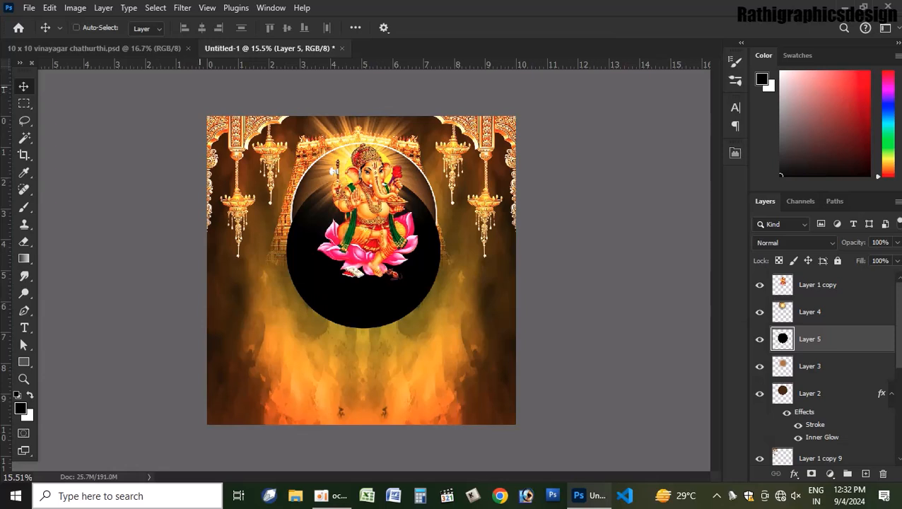
{"action": "key", "text": "ctrl+t"}
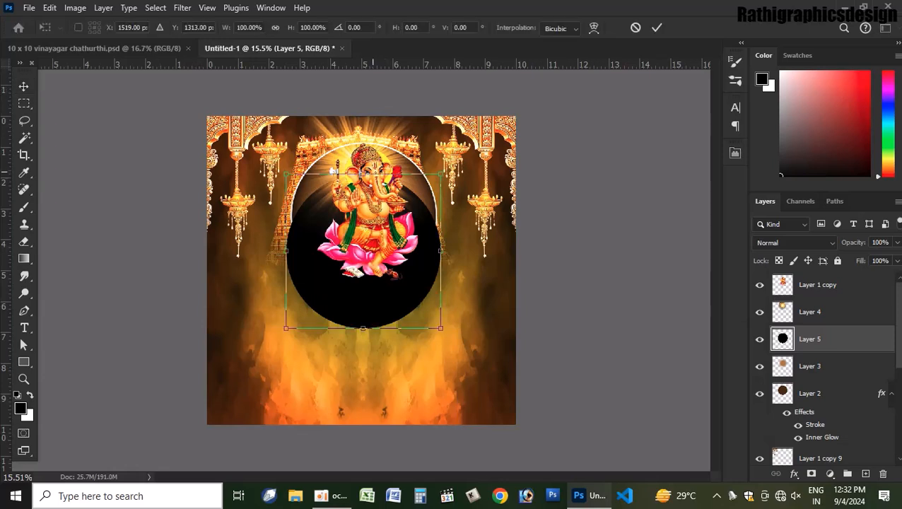
{"action": "left_click_drag", "start_coordinate": [364, 173], "coordinate": [362, 310]}
{"action": "key", "text": "Return"}
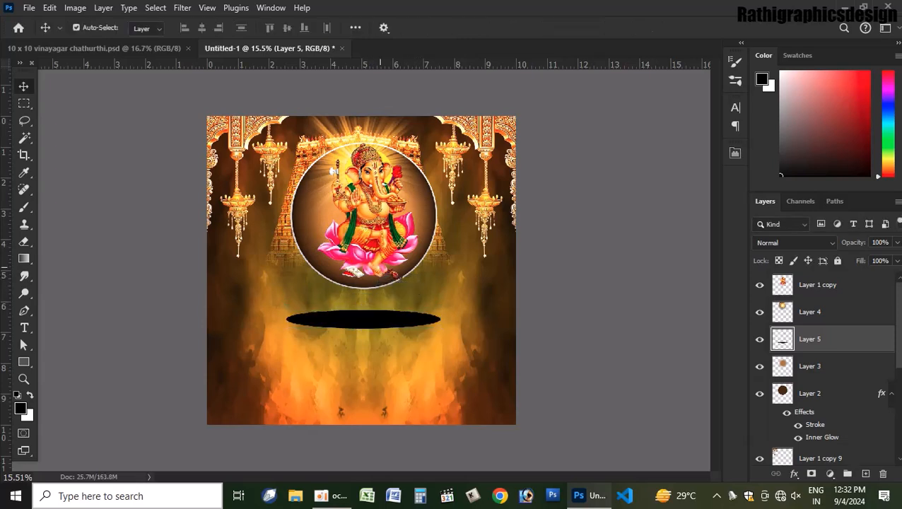
Shift the linked circle layers slightly up and right, and move the black ellipse directly beneath the circle.
{"action": "left_click", "coordinate": [427, 218]}
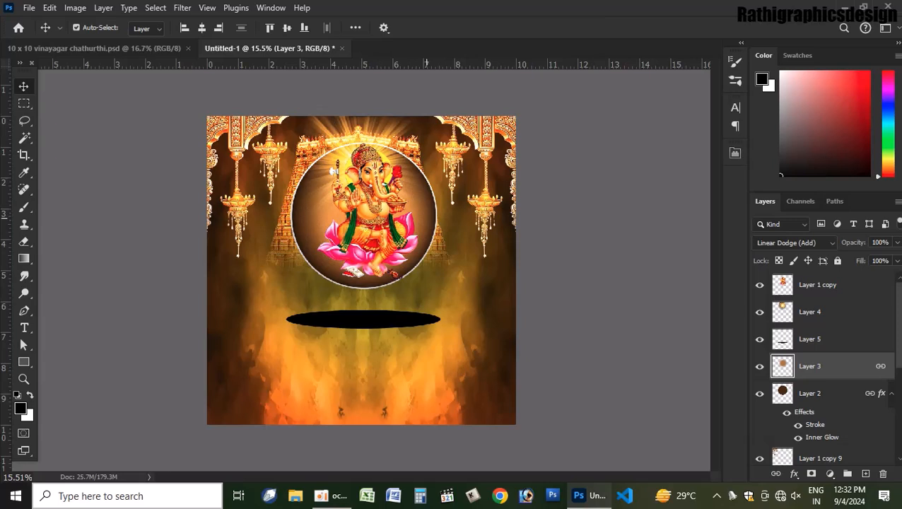
{"action": "left_click_drag", "start_coordinate": [442, 194], "coordinate": [445, 185]}
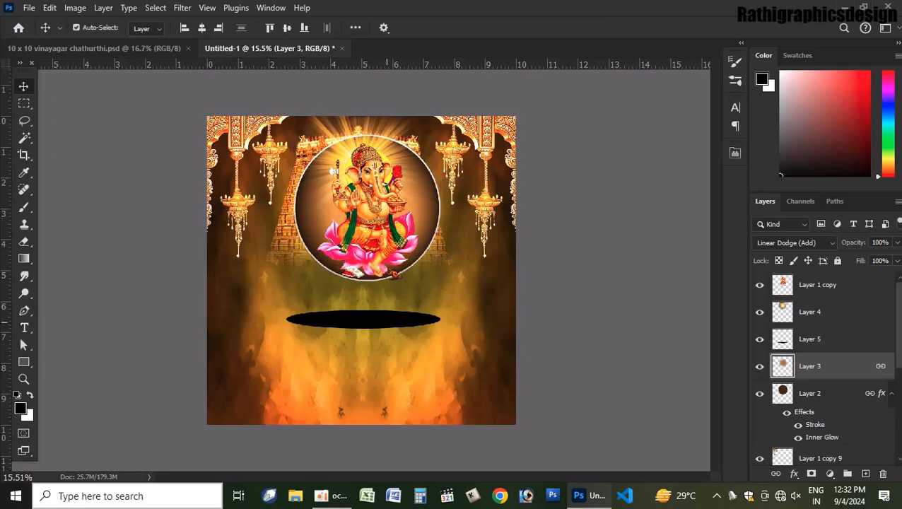
{"action": "left_click_drag", "start_coordinate": [400, 319], "coordinate": [406, 290]}
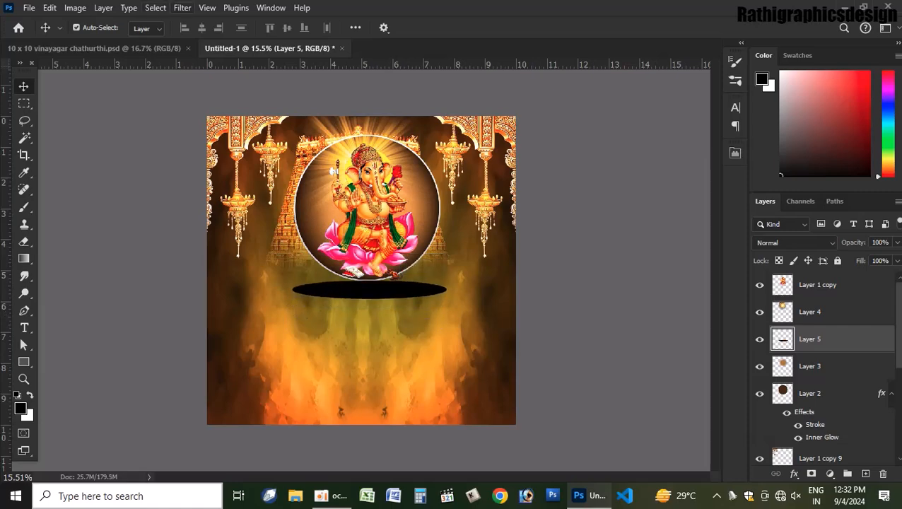
Apply a Gaussian Blur with a 30-pixel radius to the black ellipse.
{"action": "left_click", "coordinate": [183, 8]}
{"action": "mouse_move", "coordinate": [311, 177]}
{"action": "left_click", "coordinate": [379, 227]}
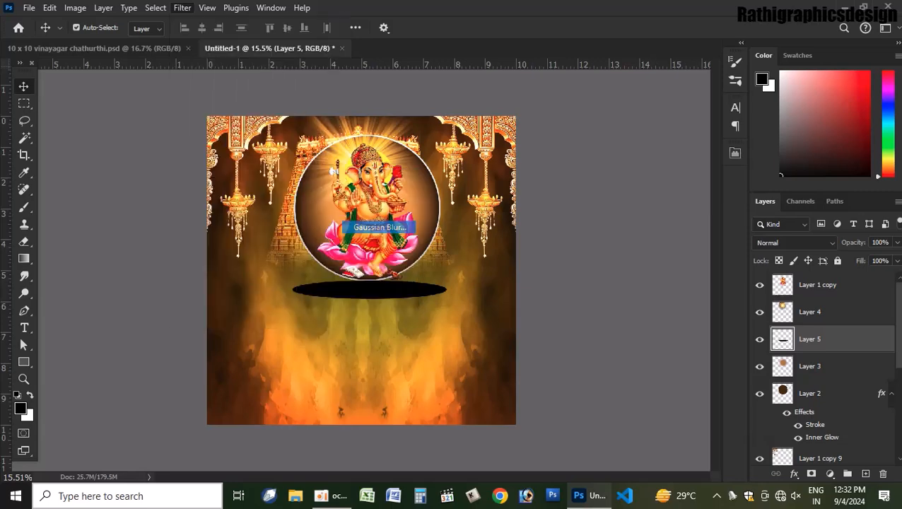
{"action": "left_click_drag", "start_coordinate": [425, 73], "coordinate": [640, 84]}
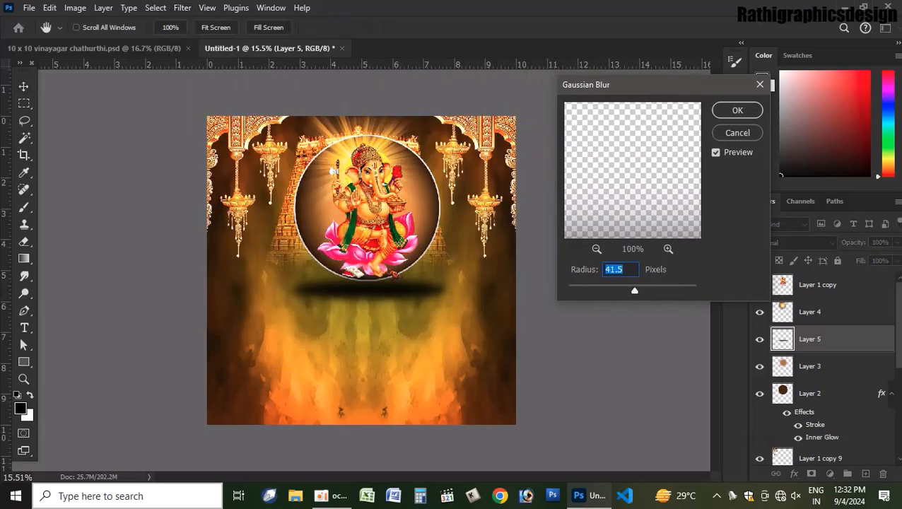
{"action": "type", "text": "30"}
{"action": "key", "text": "Return"}
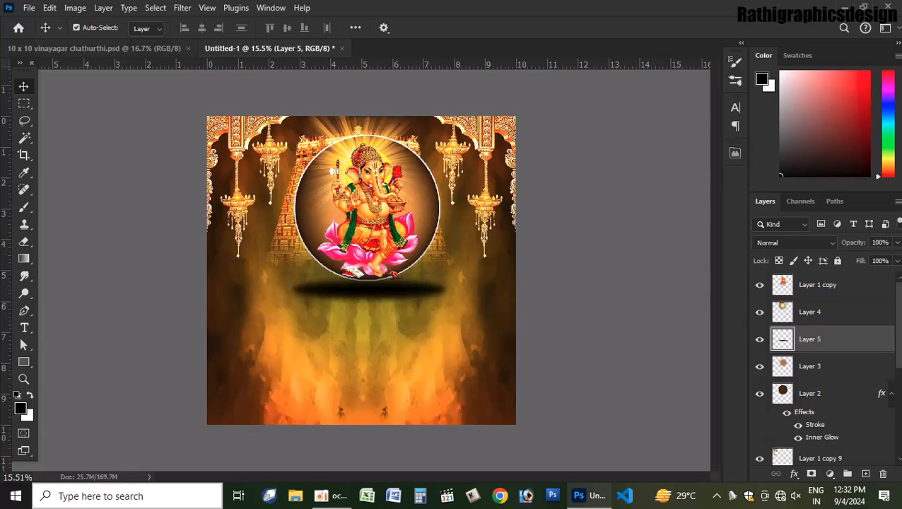
Compare with the reference poster, then narrow and flatten the blurred shadow and fit it against the circle's lower edge.
{"action": "left_click", "coordinate": [95, 48]}
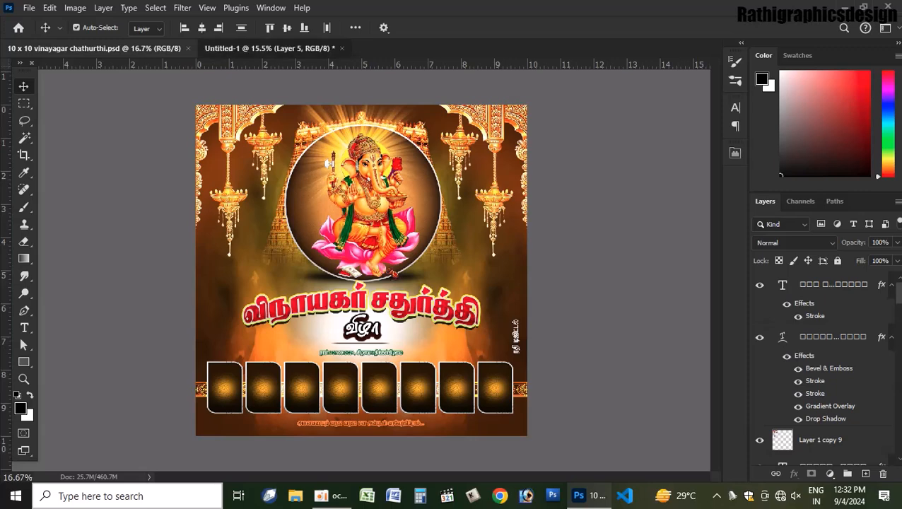
{"action": "left_click", "coordinate": [297, 49]}
{"action": "key", "text": "ctrl+t"}
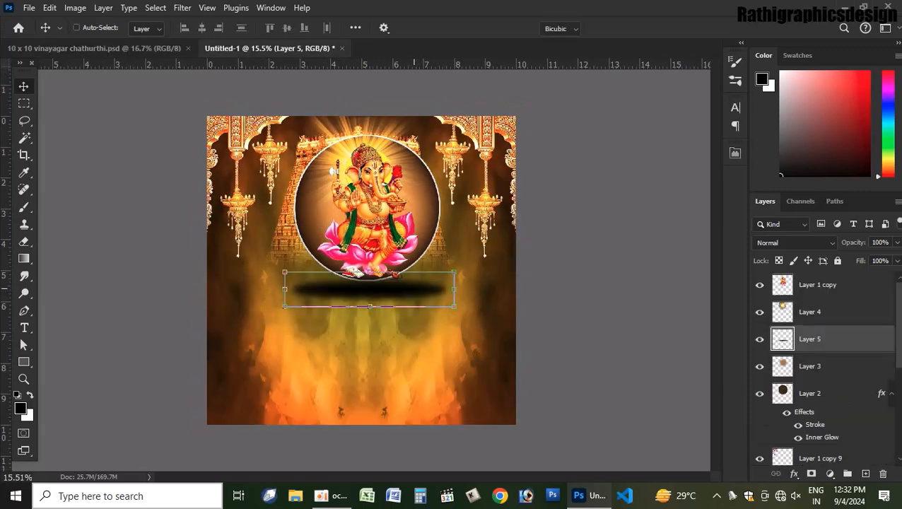
{"action": "left_click_drag", "start_coordinate": [455, 302], "coordinate": [431, 302]}
{"action": "key", "text": "Return"}
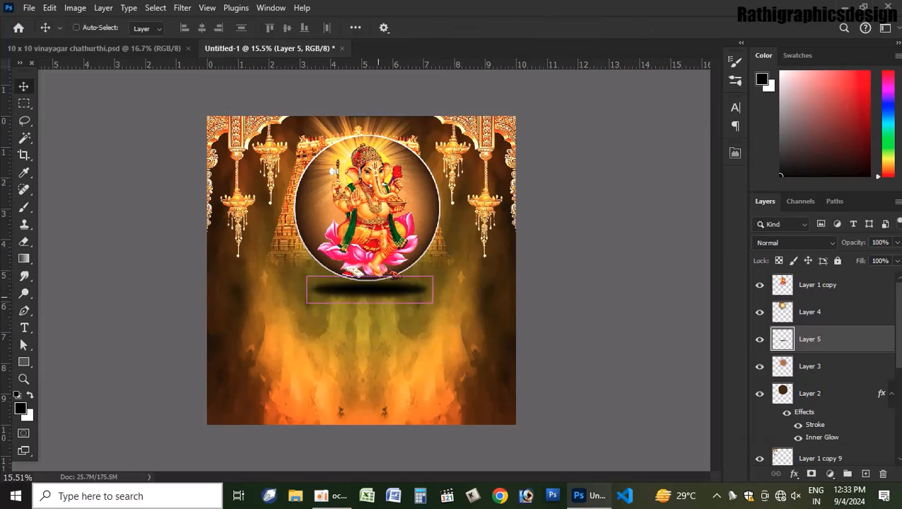
{"action": "key", "text": "ctrl+t"}
{"action": "left_click_drag", "start_coordinate": [369, 276], "coordinate": [389, 248]}
{"action": "key", "text": "Return"}
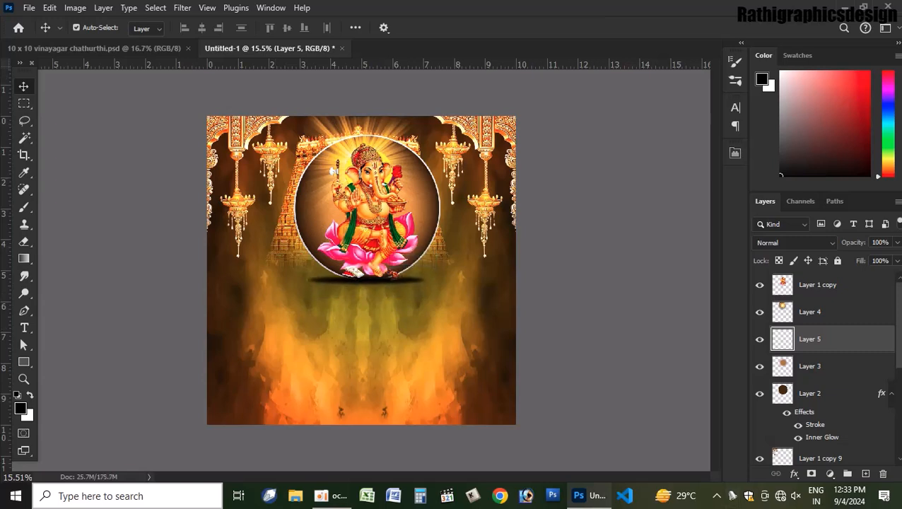
Copy the arched title, subtitle, divider line and date text from the reference poster into the new document, linked and placed below the shadow.
{"action": "key", "text": "ctrl+Tab"}
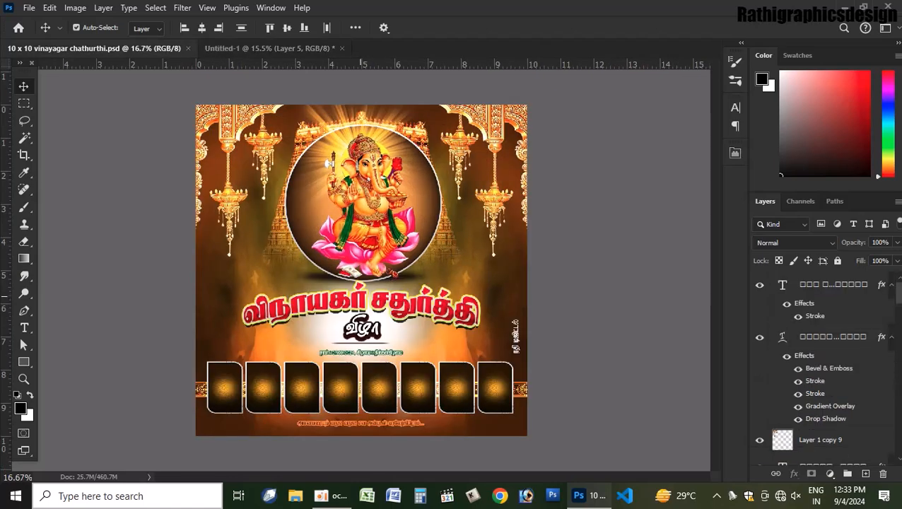
{"action": "left_click_drag", "start_coordinate": [360, 296], "coordinate": [385, 282]}
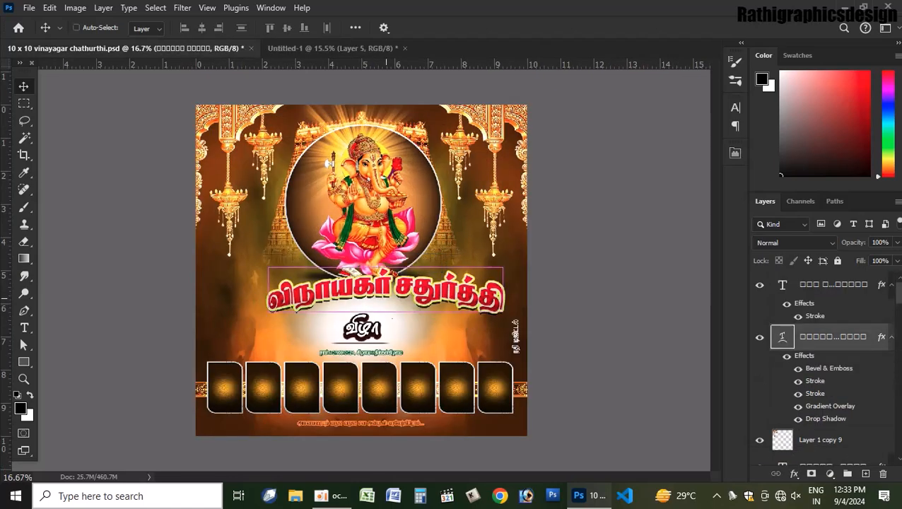
{"action": "key", "text": "ctrl+z"}
{"action": "right_click", "coordinate": [362, 331]}
{"action": "left_click", "coordinate": [381, 338]}
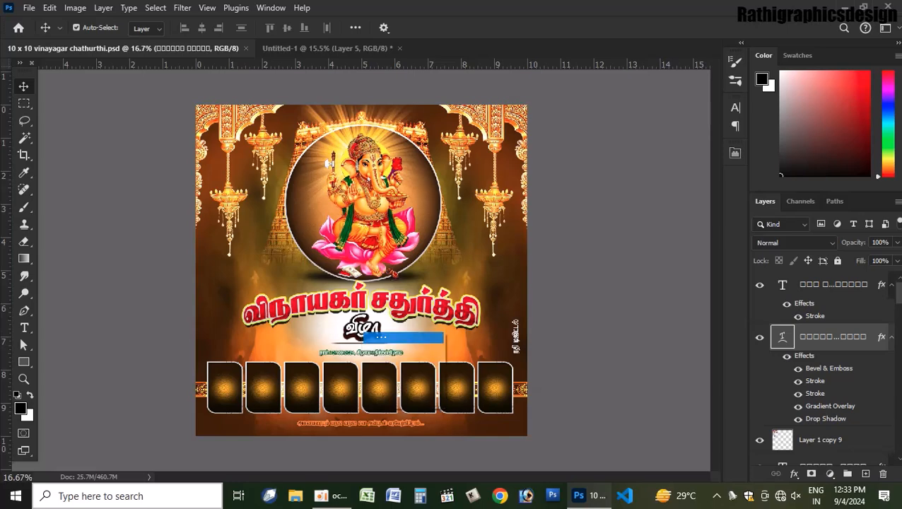
{"action": "right_click", "coordinate": [373, 342]}
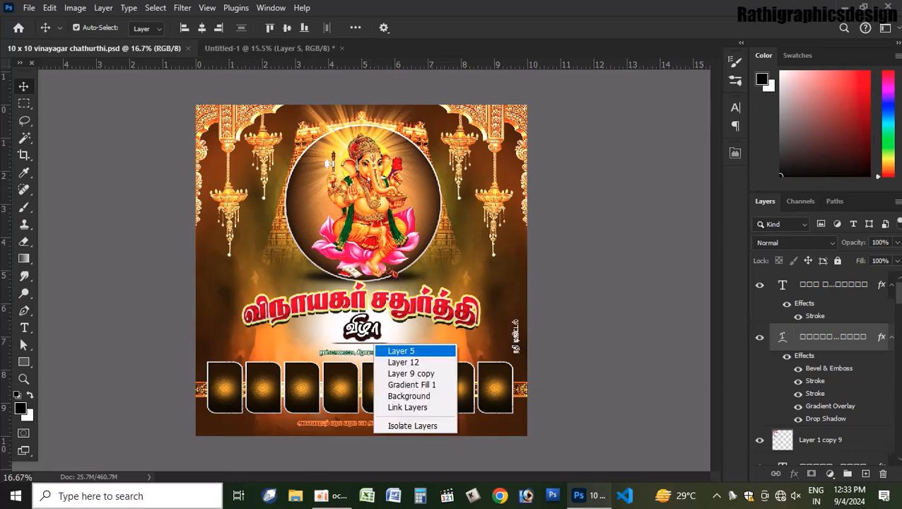
{"action": "left_click", "coordinate": [394, 351], "text": "shift"}
{"action": "right_click", "coordinate": [374, 353]}
{"action": "left_click", "coordinate": [393, 361], "text": "shift"}
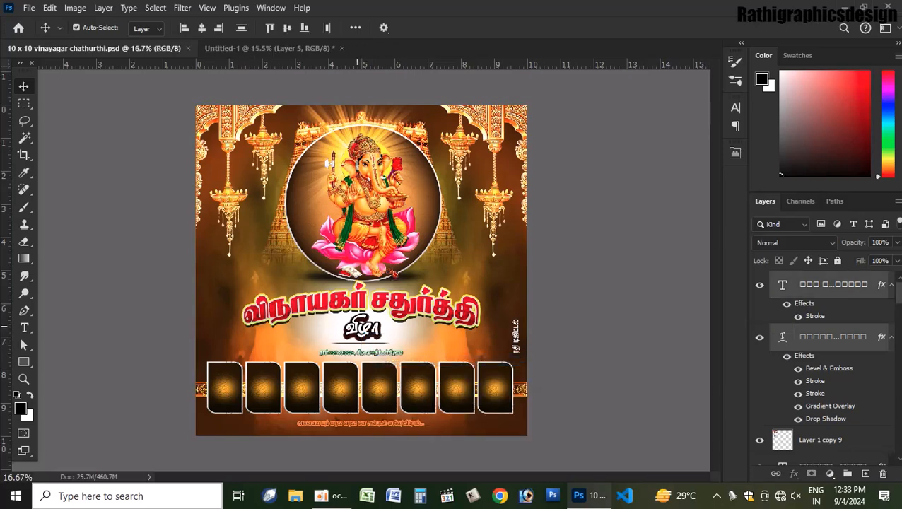
{"action": "left_click_drag", "start_coordinate": [393, 357], "coordinate": [369, 311]}
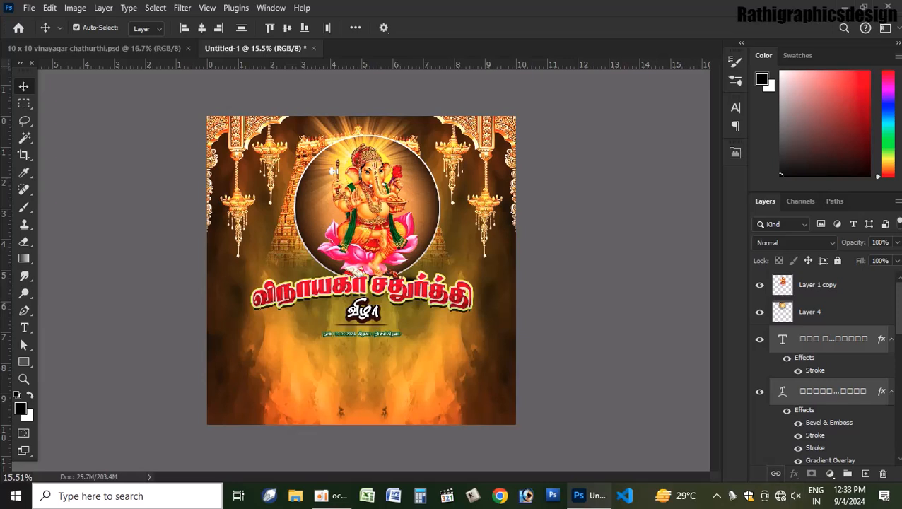
{"action": "mouse_move", "coordinate": [399, 284]}
{"action": "left_mouse_down"}
{"action": "mouse_move", "coordinate": [399, 306]}
{"action": "mouse_move", "coordinate": [403, 301]}
{"action": "left_mouse_up"}
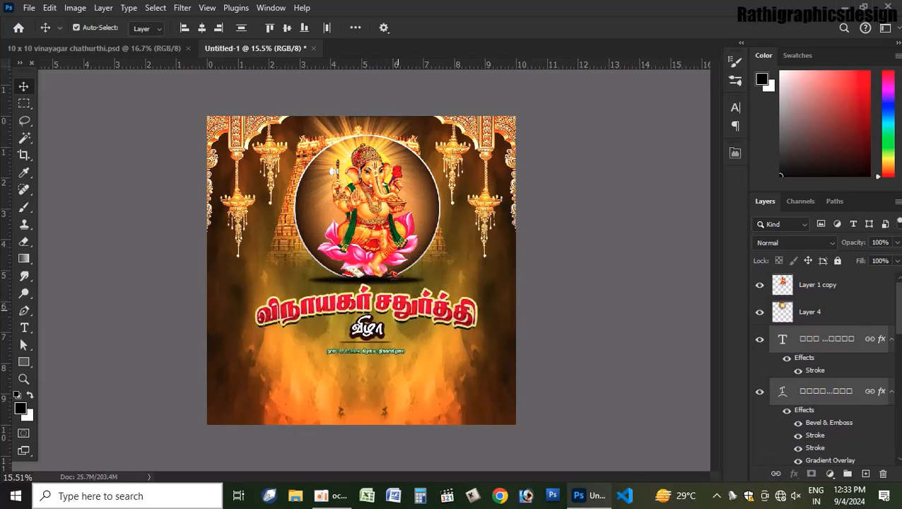
Check the glow behind the title in the reference poster, then paint one large hard white brush dab over the title's middle on a new layer.
{"action": "left_click", "coordinate": [95, 49]}
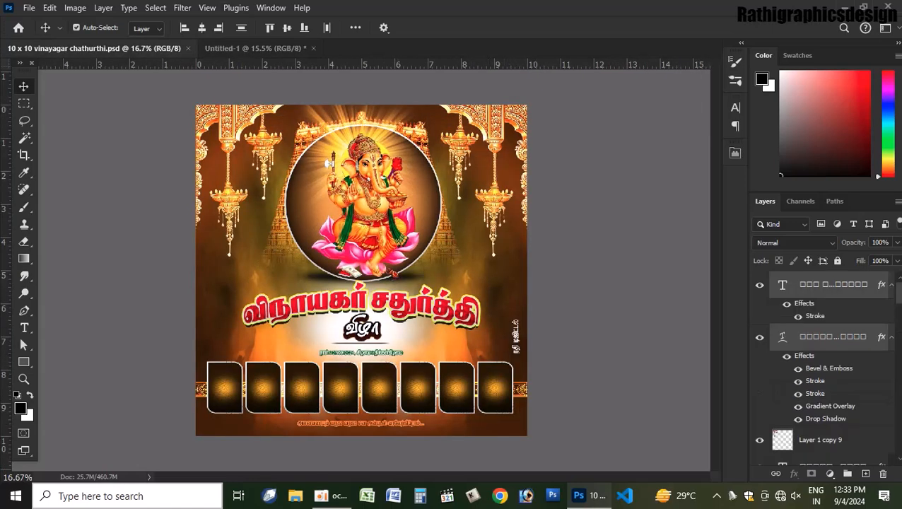
{"action": "left_click", "coordinate": [255, 48]}
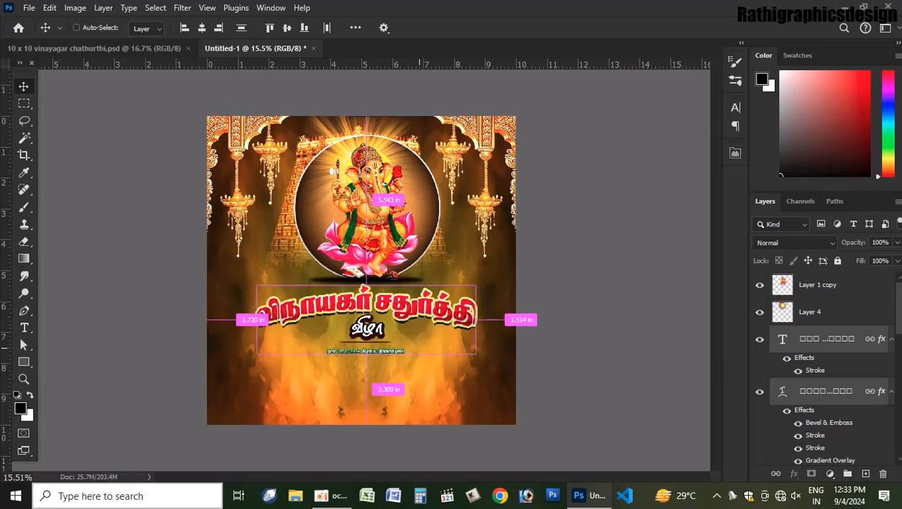
{"action": "key", "text": "ctrl+shift+n"}
{"action": "key", "text": "Return"}
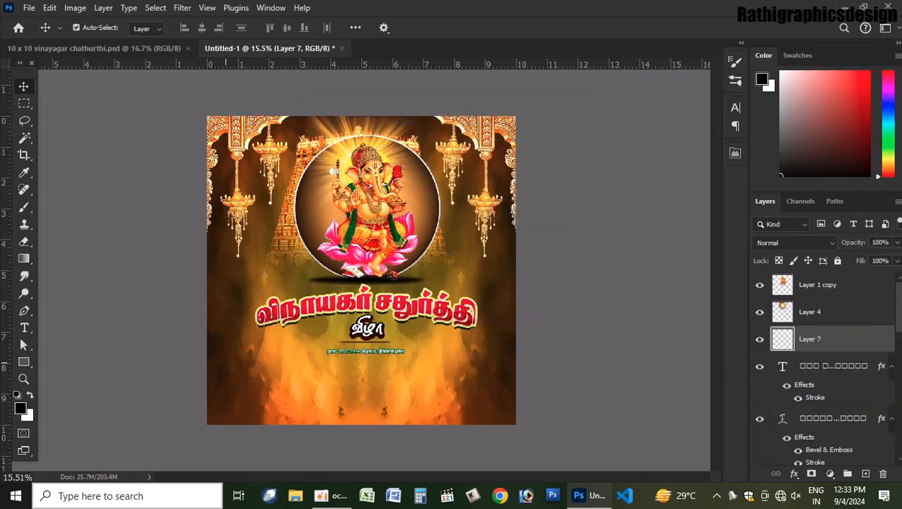
{"action": "key", "text": "x"}
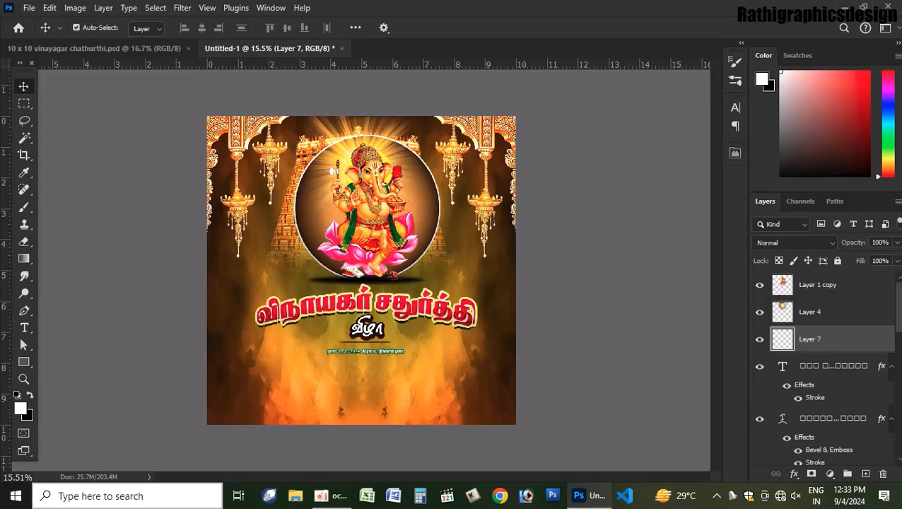
{"action": "key", "text": "b"}
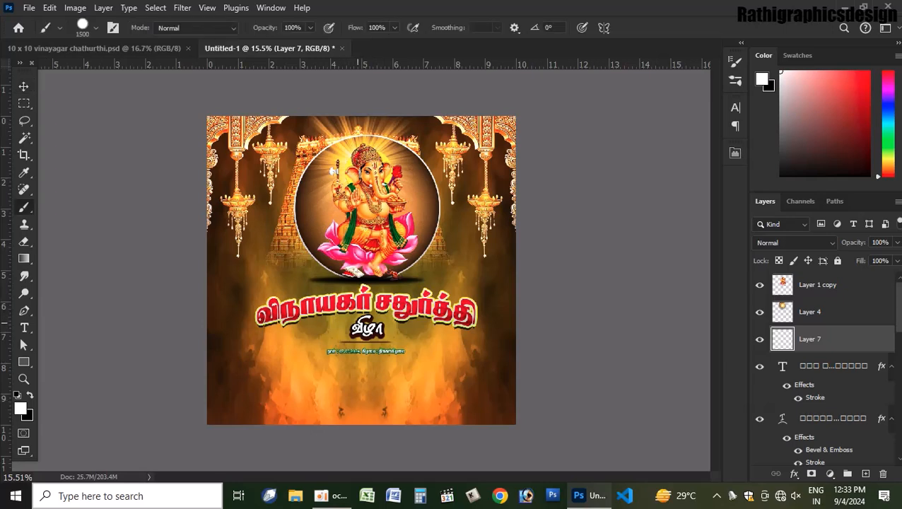
{"action": "key", "text": "bracketleft"}
{"action": "key", "text": "bracketleft"}
{"action": "key", "text": "bracketleft"}
{"action": "left_click", "coordinate": [364, 315]}
{"action": "left_click", "coordinate": [24, 86]}
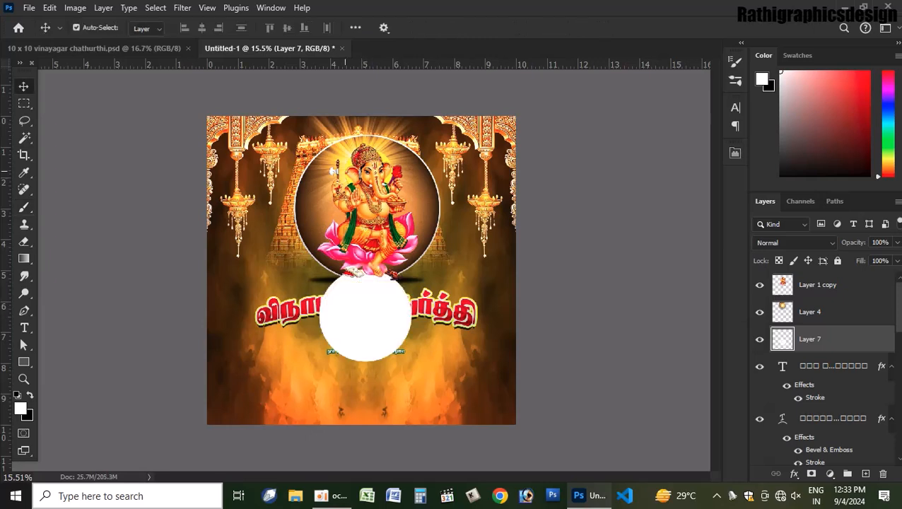
Soften the white dab with a Gaussian Blur of 182-pixel radius.
{"action": "left_click", "coordinate": [182, 8]}
{"action": "left_click", "coordinate": [388, 311]}
{"action": "left_click", "coordinate": [182, 8]}
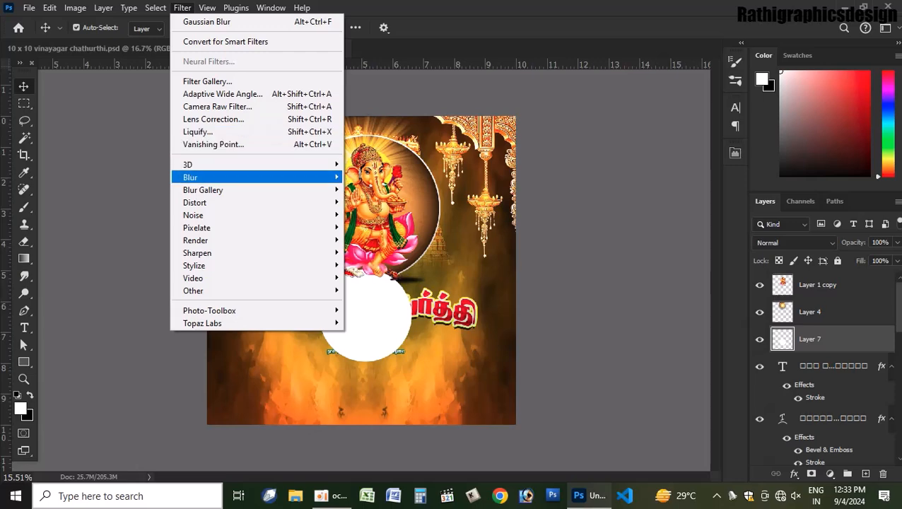
{"action": "mouse_move", "coordinate": [190, 177]}
{"action": "left_click", "coordinate": [378, 227]}
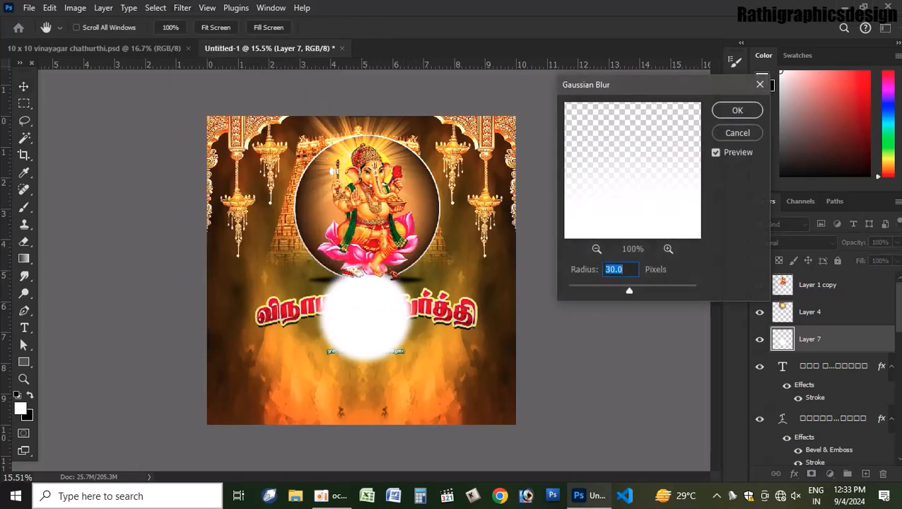
{"action": "left_click_drag", "start_coordinate": [629, 290], "coordinate": [669, 290]}
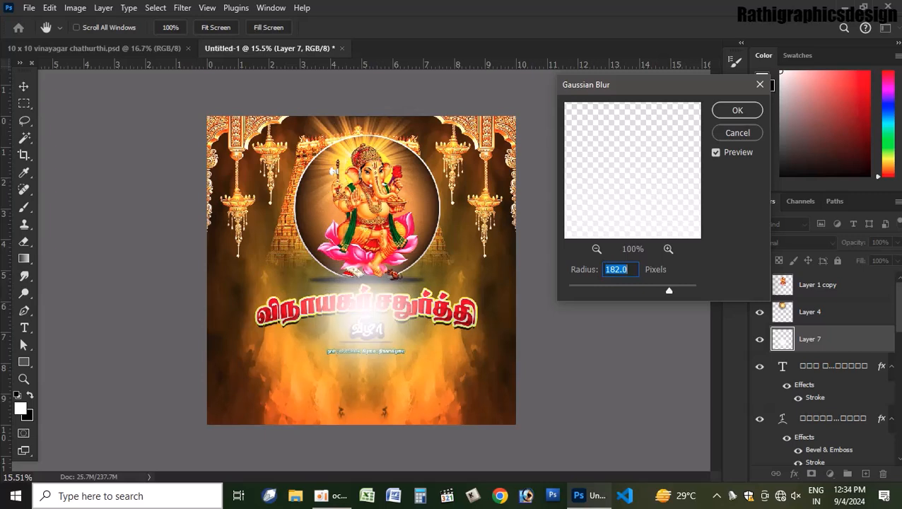
{"action": "key", "text": "Return"}
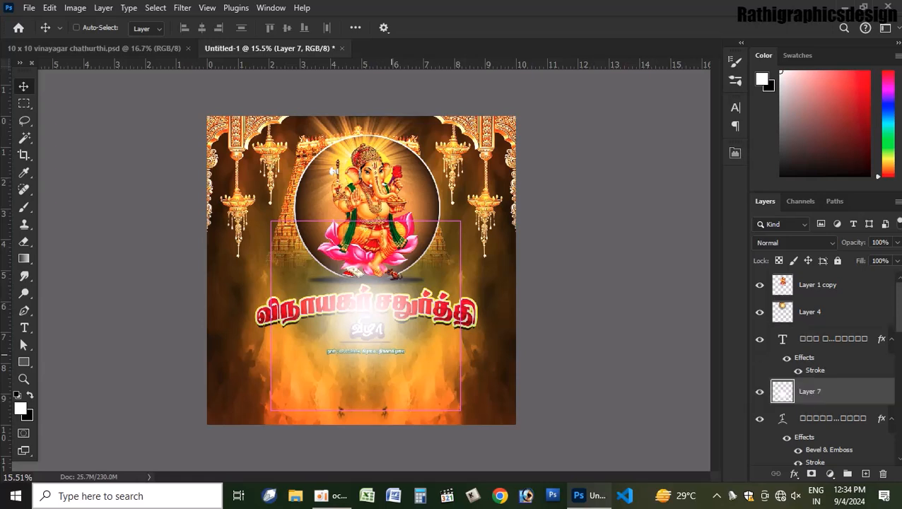
Move the blurred white glow down the layer stack, behind the title texts and directly beneath Layer 3.
{"action": "key", "text": "ctrl+bracketleft"}
{"action": "key", "text": "ctrl+bracketleft"}
{"action": "key", "text": "ctrl+bracketleft"}
{"action": "key", "text": "ctrl+bracketleft"}
{"action": "key", "text": "ctrl+bracketleft"}
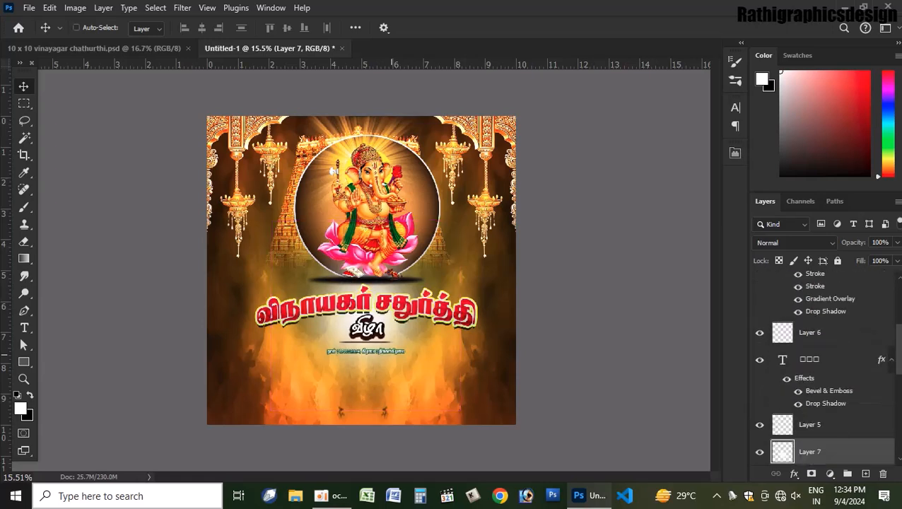
{"action": "key", "text": "ctrl+bracketleft"}
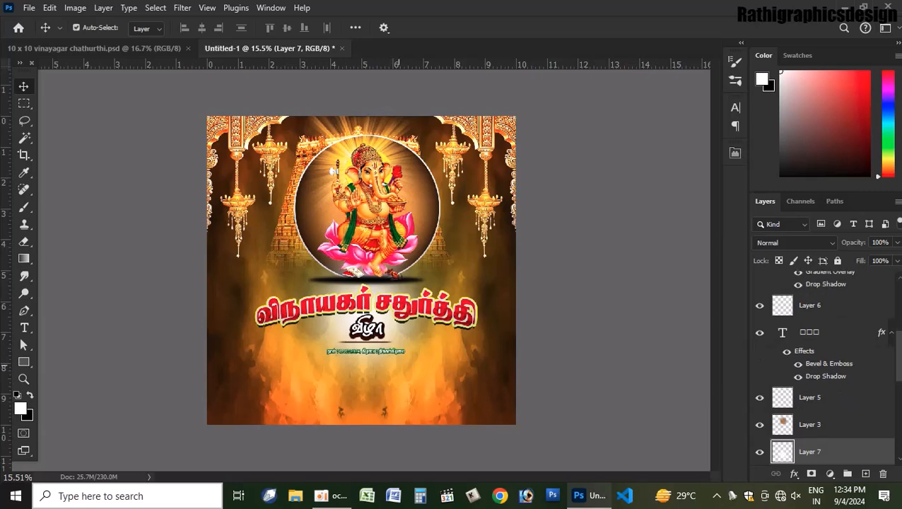
Switch to the reference poster and select Layer 8 copy 5, a linked piece of the ornamental border behind the photo frames.
{"action": "key", "text": "ctrl+Tab"}
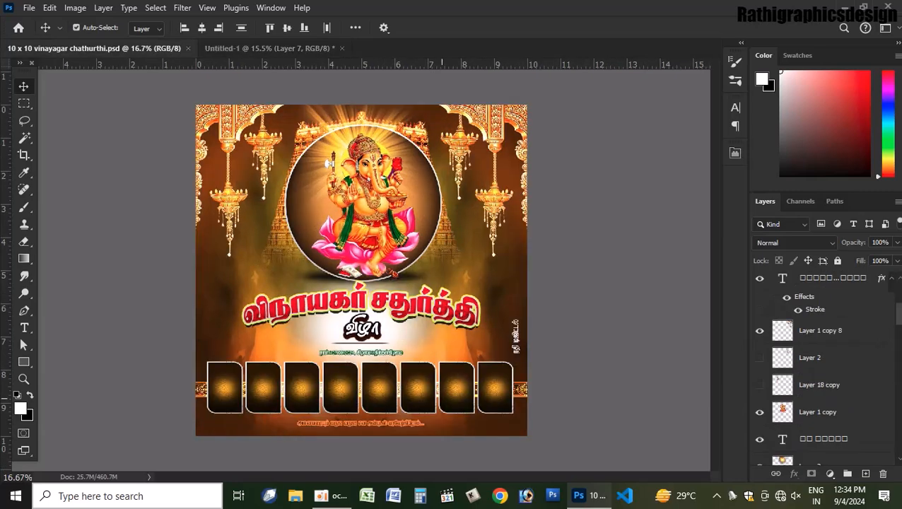
{"action": "scroll", "coordinate": [341, 306], "scroll_direction": "up", "scroll_amount": 3}
{"action": "left_click_drag", "start_coordinate": [581, 410], "coordinate": [578, 367]}
{"action": "key", "text": "ctrl+z"}
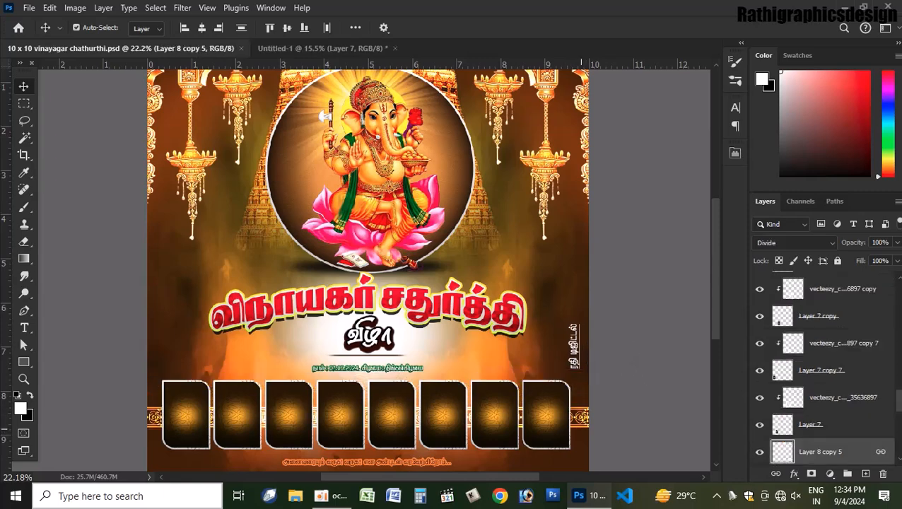
{"action": "right_click", "coordinate": [577, 306]}
{"action": "left_click", "coordinate": [601, 323]}
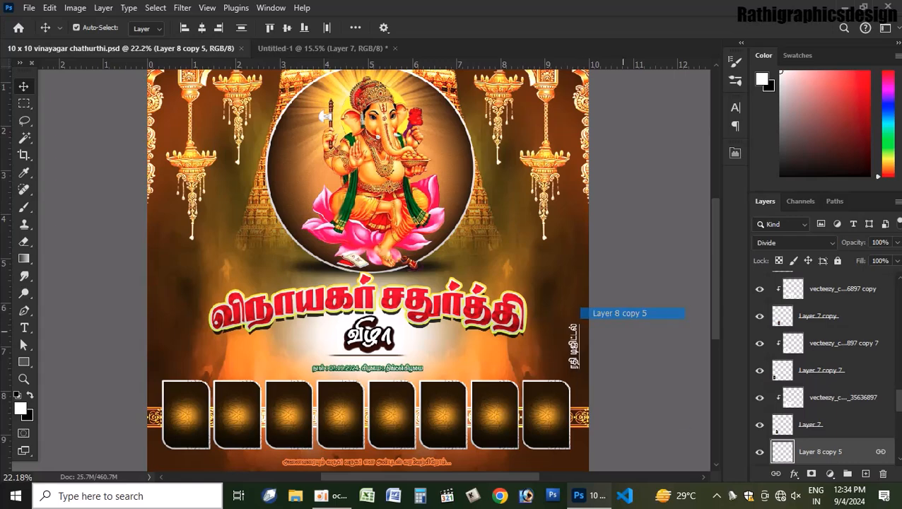
Try unlinking the border piece and moving it on its own, and undo the trial moves.
{"action": "left_click", "coordinate": [776, 474]}
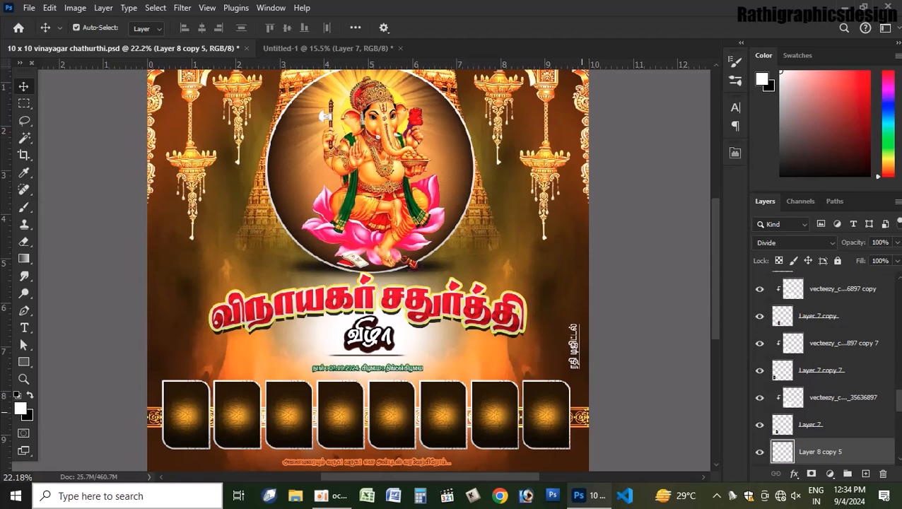
{"action": "left_click_drag", "start_coordinate": [588, 406], "coordinate": [586, 375]}
{"action": "key", "text": "ctrl+z"}
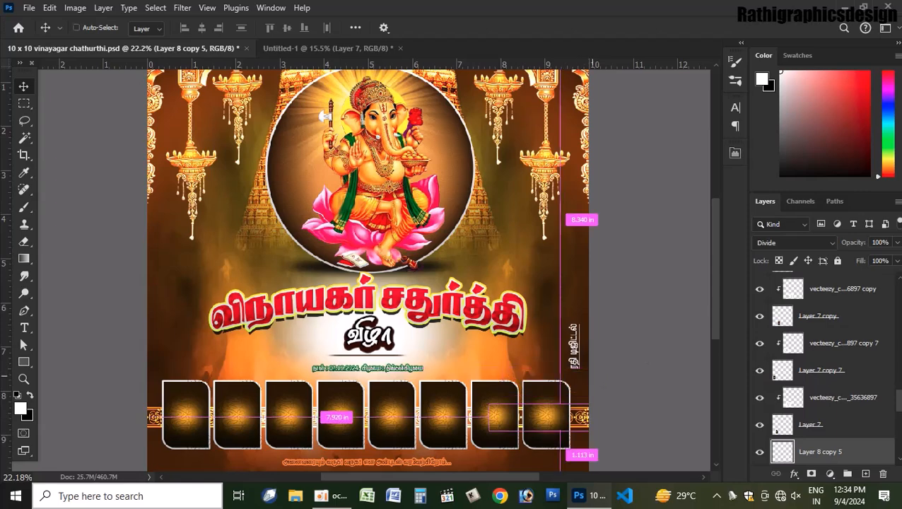
{"action": "key", "text": "ctrl+z"}
{"action": "left_click_drag", "start_coordinate": [583, 407], "coordinate": [589, 382]}
{"action": "key", "text": "ctrl+z"}
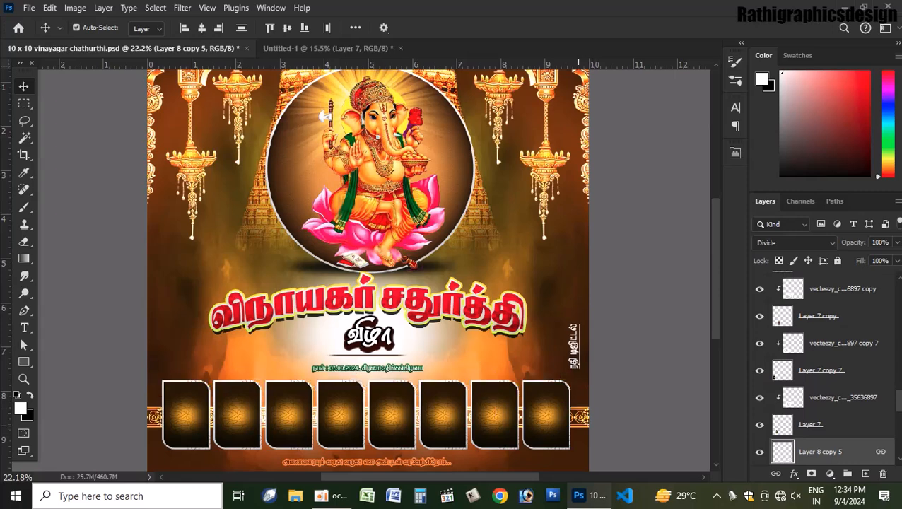
{"action": "right_click", "coordinate": [577, 306]}
{"action": "left_click", "coordinate": [581, 312]}
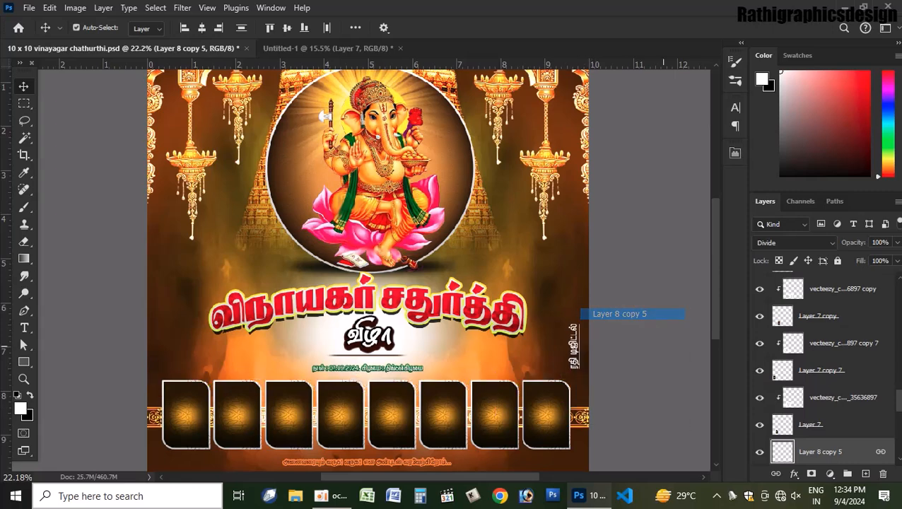
{"action": "left_click_drag", "start_coordinate": [570, 416], "coordinate": [578, 374]}
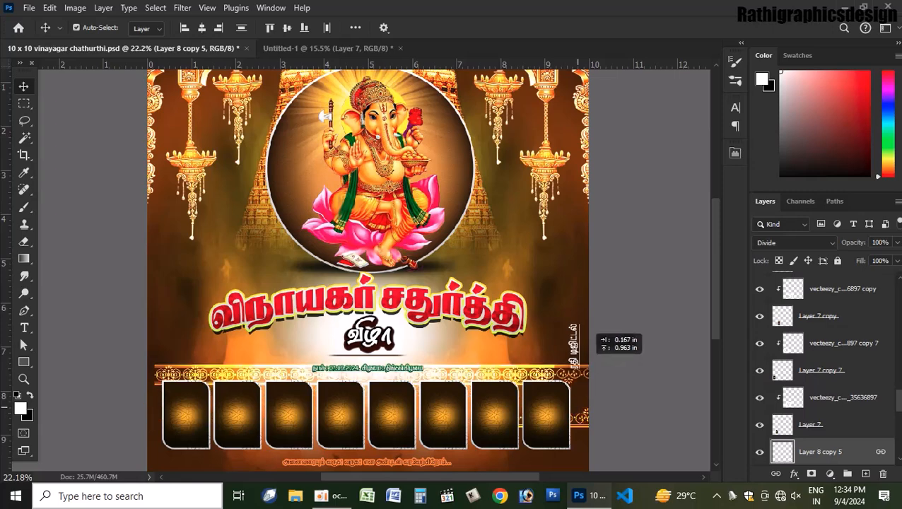
{"action": "key", "text": "ctrl+z"}
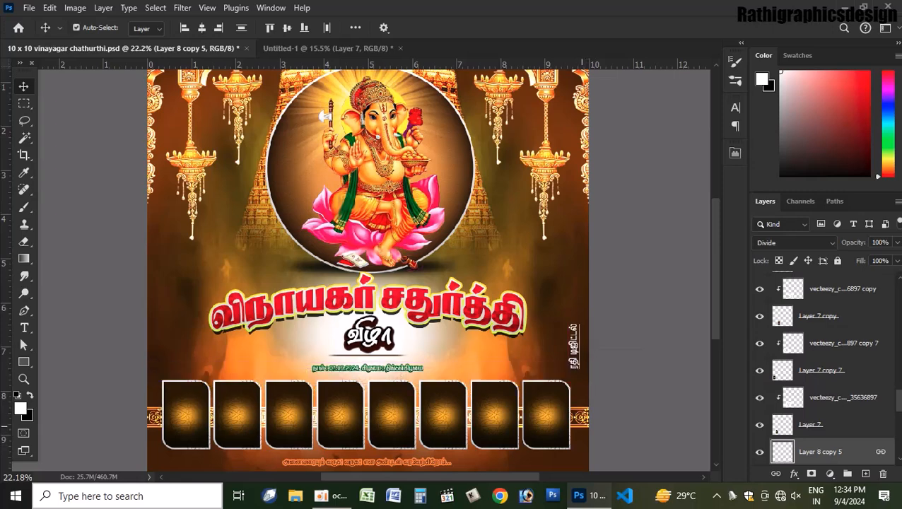
Copy the linked ornamental border layers into the new document and centre the strip across the poster's full width below the date text.
{"action": "right_click", "coordinate": [581, 306]}
{"action": "left_click", "coordinate": [601, 323]}
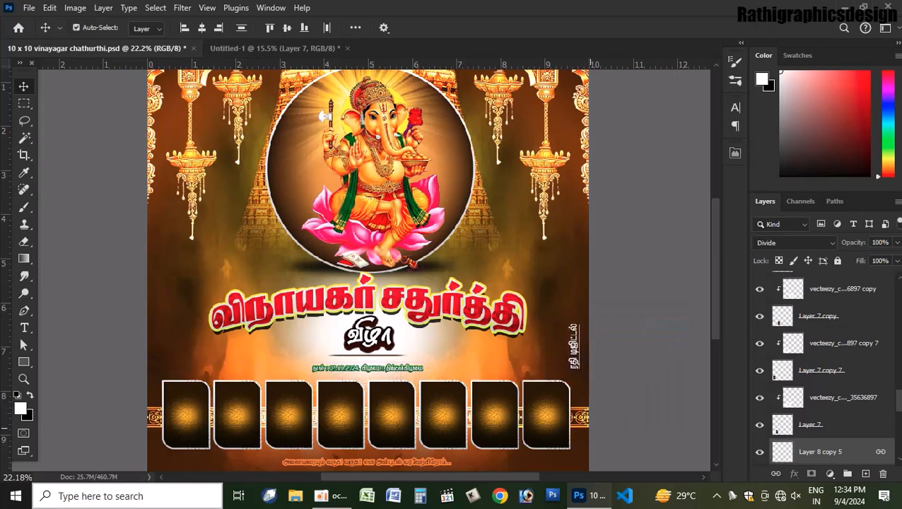
{"action": "left_click_drag", "start_coordinate": [600, 324], "coordinate": [266, 49]}
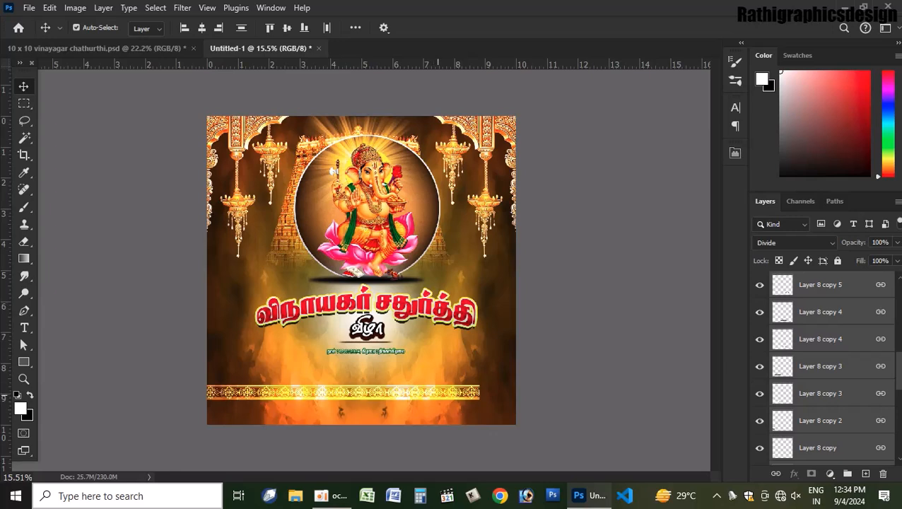
{"action": "key", "text": "ctrl+t"}
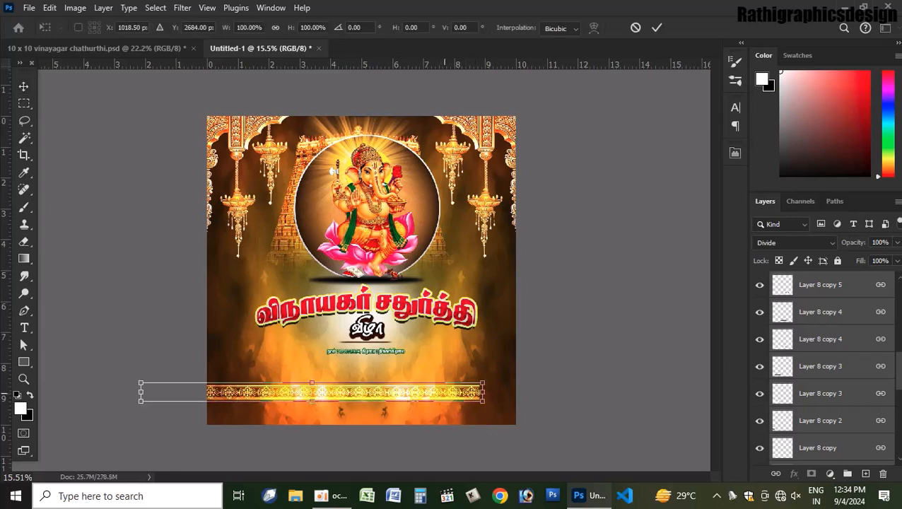
{"action": "left_click_drag", "start_coordinate": [445, 391], "coordinate": [497, 386]}
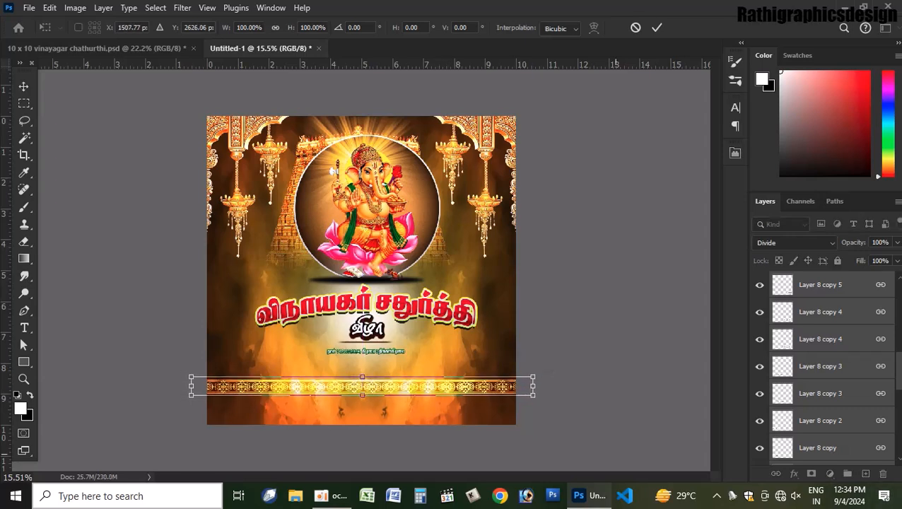
{"action": "left_click", "coordinate": [657, 28]}
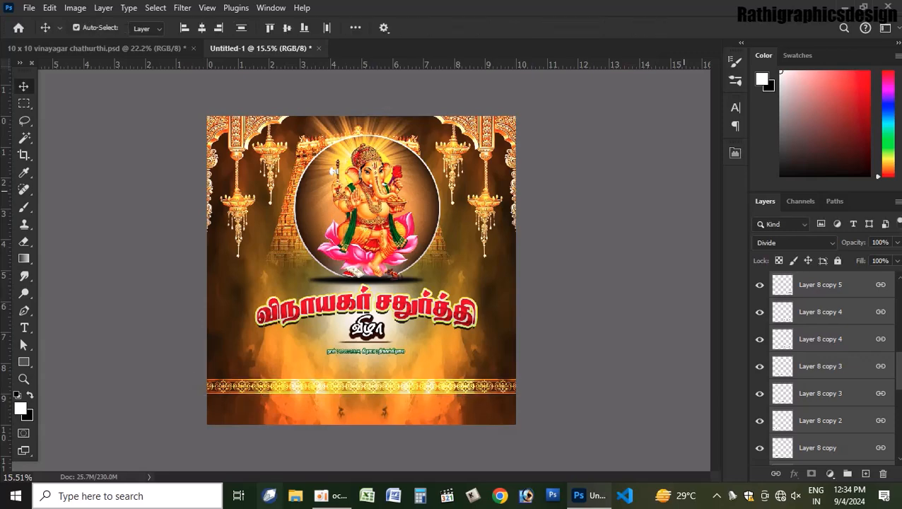
Inspect the photo frame shape in the reference, then draw a white rectangle about 1.29 x 2.16 in over the new border's left end.
{"action": "key", "text": "ctrl+Tab"}
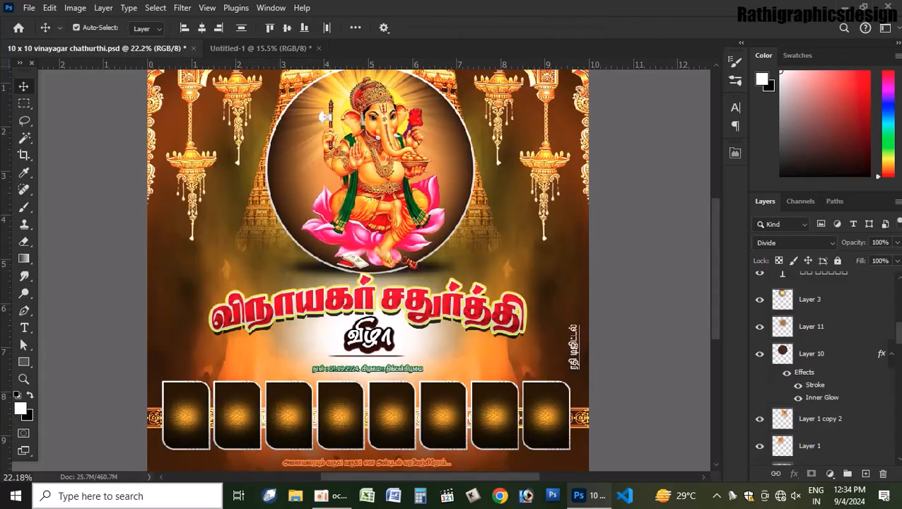
{"action": "left_click", "coordinate": [185, 418]}
{"action": "scroll", "coordinate": [191, 419], "scroll_direction": "up", "scroll_amount": 8}
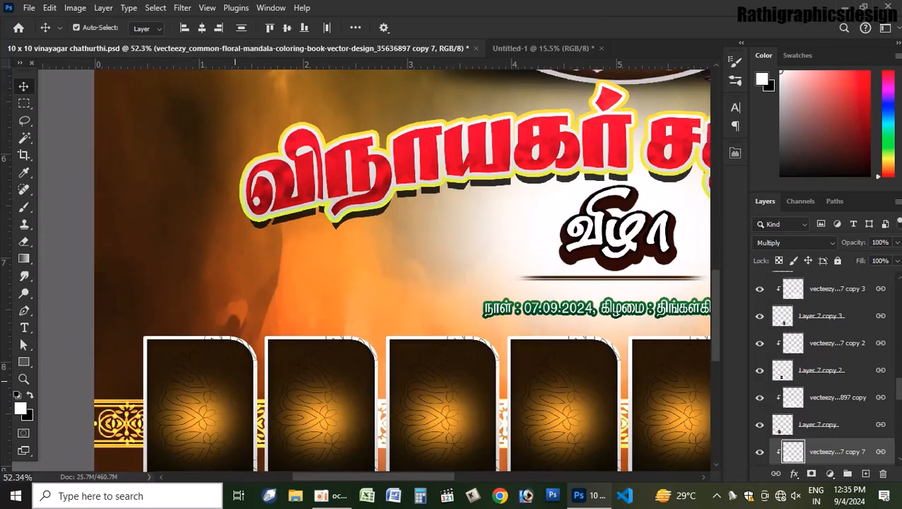
{"action": "scroll", "coordinate": [235, 381], "scroll_direction": "down", "scroll_amount": 3}
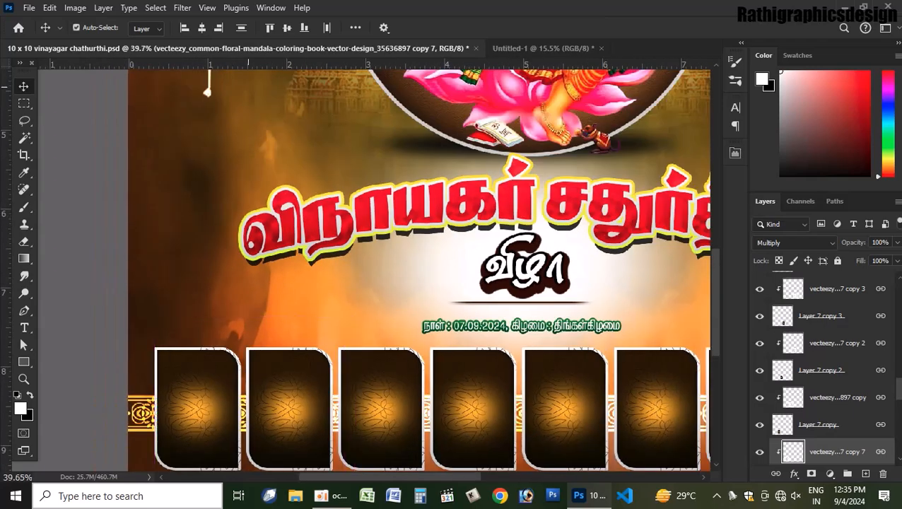
{"action": "left_click", "coordinate": [543, 48]}
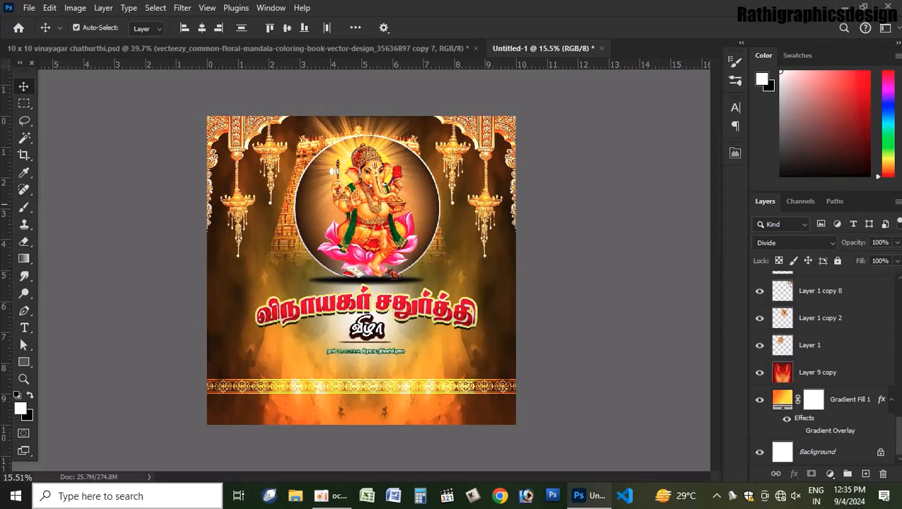
{"action": "right_click", "coordinate": [23, 362]}
{"action": "scroll", "coordinate": [251, 316], "scroll_direction": "up", "scroll_amount": 4}
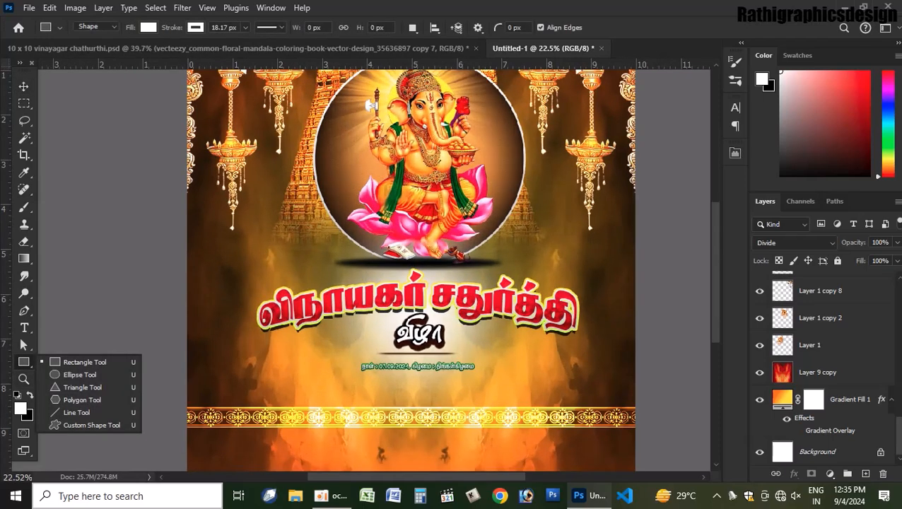
{"action": "left_click_drag", "start_coordinate": [220, 366], "coordinate": [277, 463]}
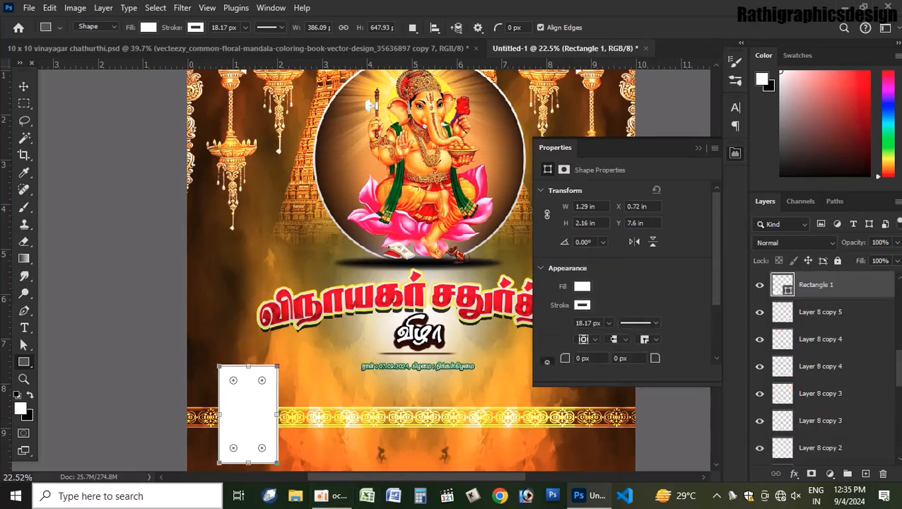
Set the rectangle's upper-right corner radius to 100 px, leaving the corner radii unlinked.
{"action": "scroll", "coordinate": [626, 269], "scroll_direction": "down", "scroll_amount": 3}
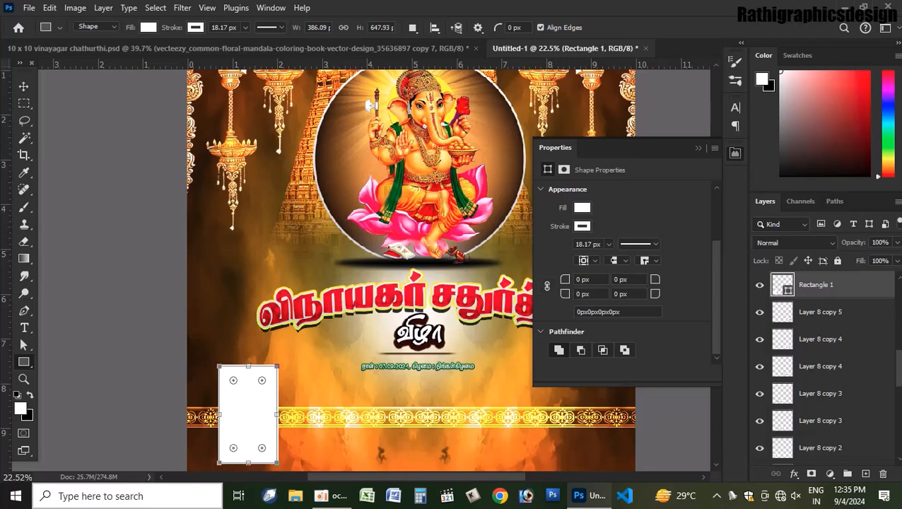
{"action": "left_click", "coordinate": [622, 279]}
{"action": "type", "text": "80"}
{"action": "key", "text": "Return"}
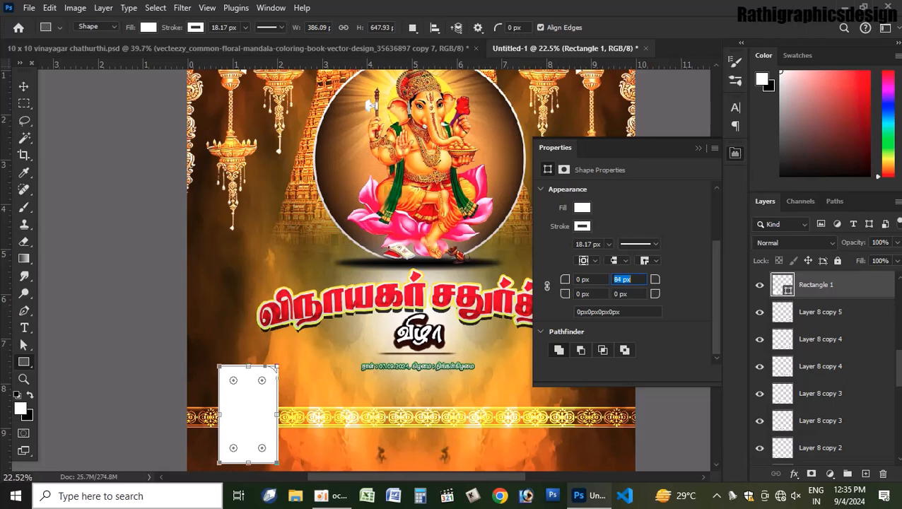
{"action": "key", "text": "Up"}
{"action": "key", "text": "Up"}
{"action": "key", "text": "Up"}
{"action": "key", "text": "Up"}
{"action": "key", "text": "Up"}
{"action": "key", "text": "Up"}
{"action": "type", "text": "100"}
Set the rectangle's lower-left corner radius to 101 px, keeping the upper-left and lower-right corners square.
{"action": "left_click_drag", "start_coordinate": [565, 293], "coordinate": [622, 294]}
{"action": "key", "text": "Up"}
{"action": "key", "text": "Up"}
{"action": "key", "text": "Up"}
{"action": "key", "text": "Up"}
{"action": "key", "text": "Up"}
{"action": "key", "text": "Up"}
{"action": "key", "text": "Up"}
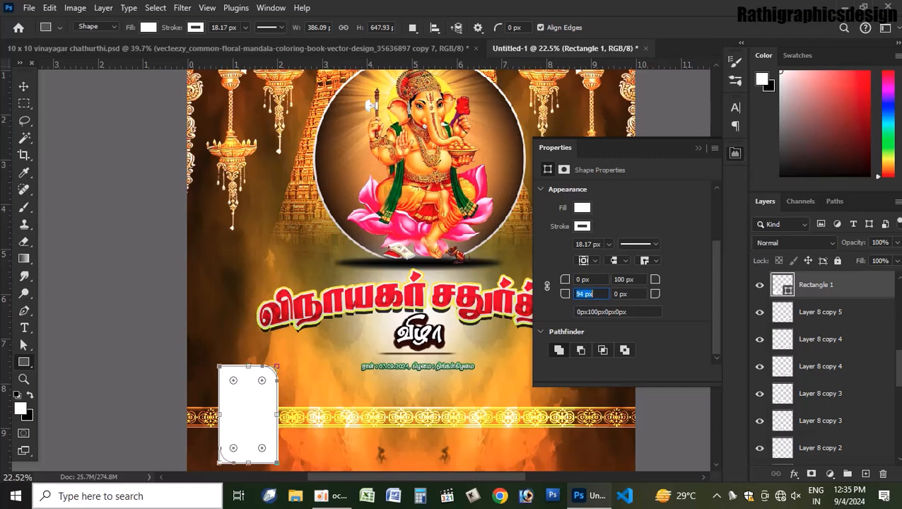
{"action": "key", "text": "Up"}
{"action": "key", "text": "Up"}
{"action": "key", "text": "Up"}
{"action": "key", "text": "Up"}
{"action": "key", "text": "Up"}
{"action": "key", "text": "Return"}
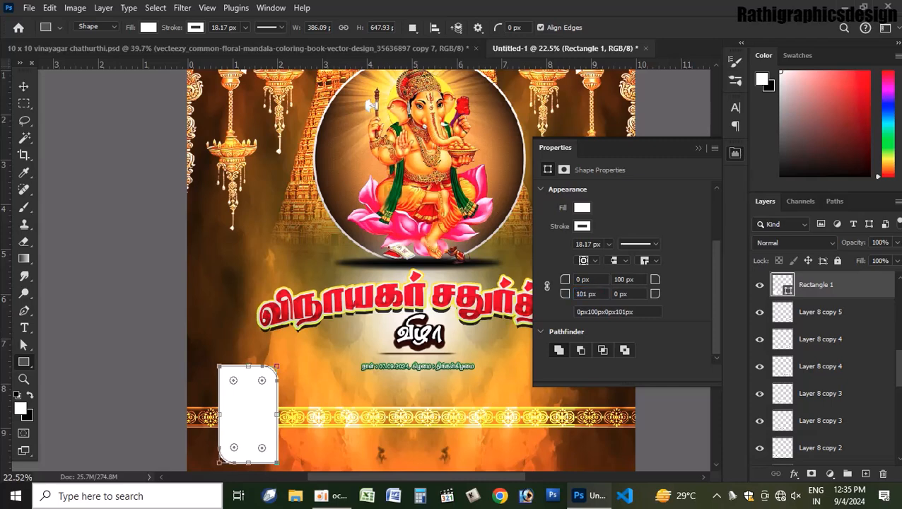
{"action": "left_click", "coordinate": [698, 148]}
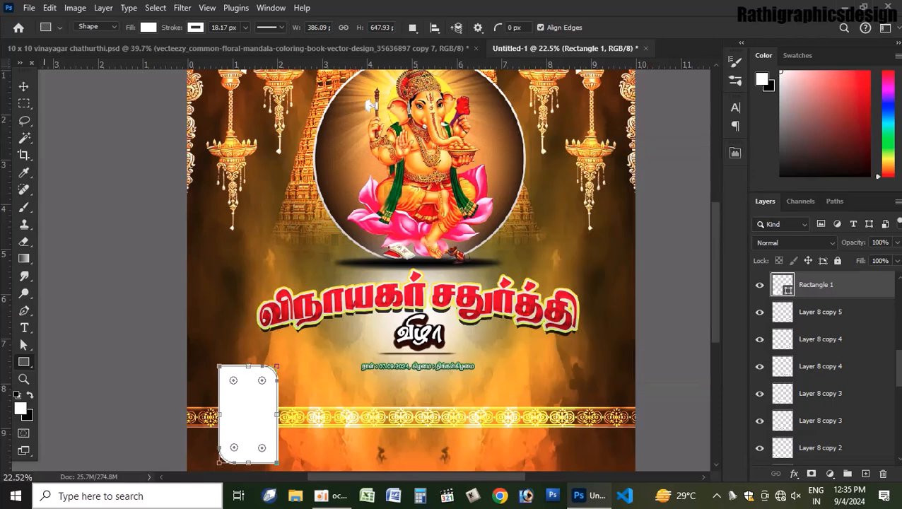
{"action": "key", "text": "v"}
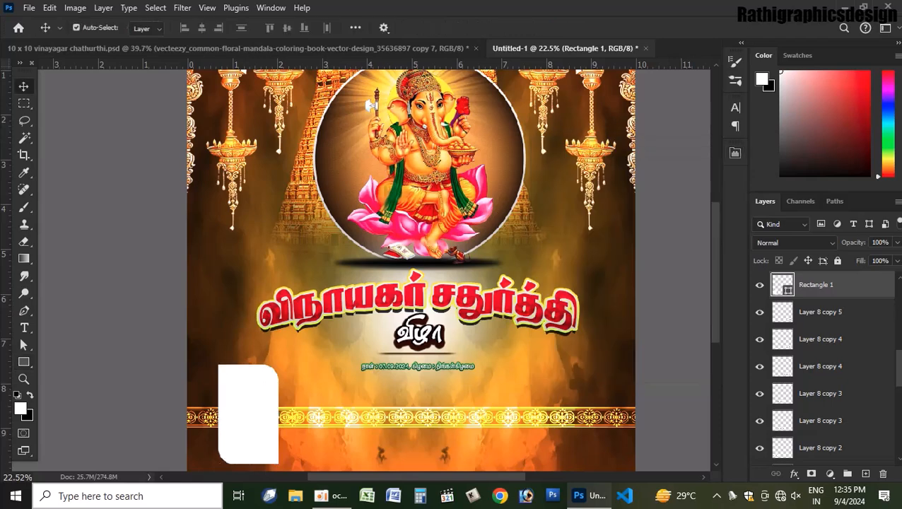
Apply a dark brown-to-black Gradient Overlay to the rectangle, with Radial style and 138% scale.
{"action": "double_click", "coordinate": [857, 285]}
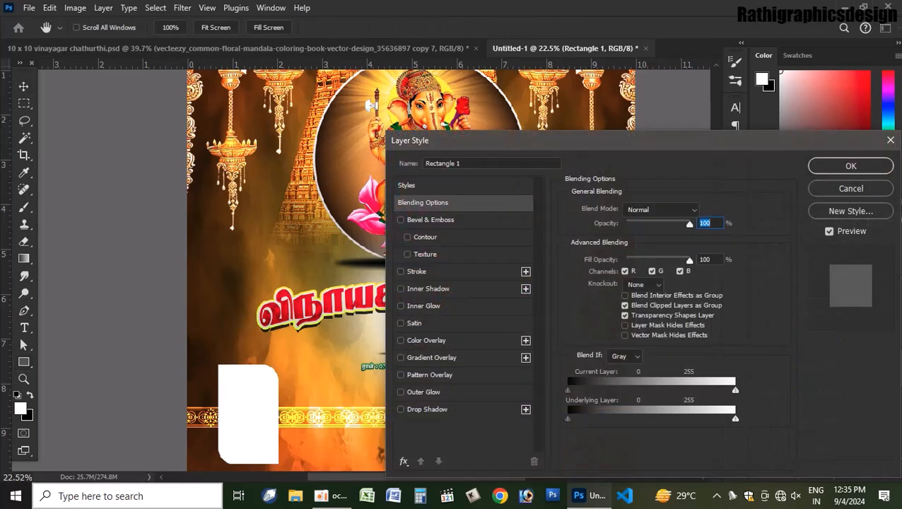
{"action": "left_click", "coordinate": [431, 357]}
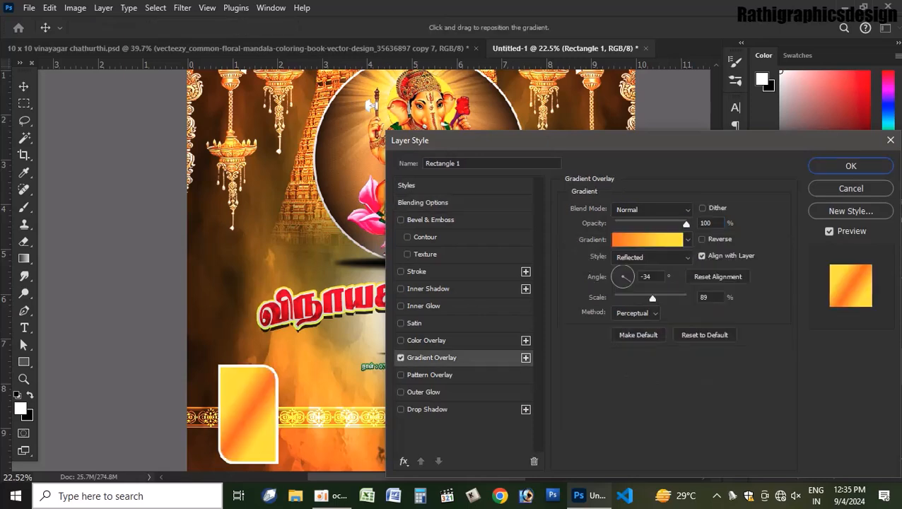
{"action": "left_click", "coordinate": [648, 239]}
{"action": "left_click", "coordinate": [145, 103]}
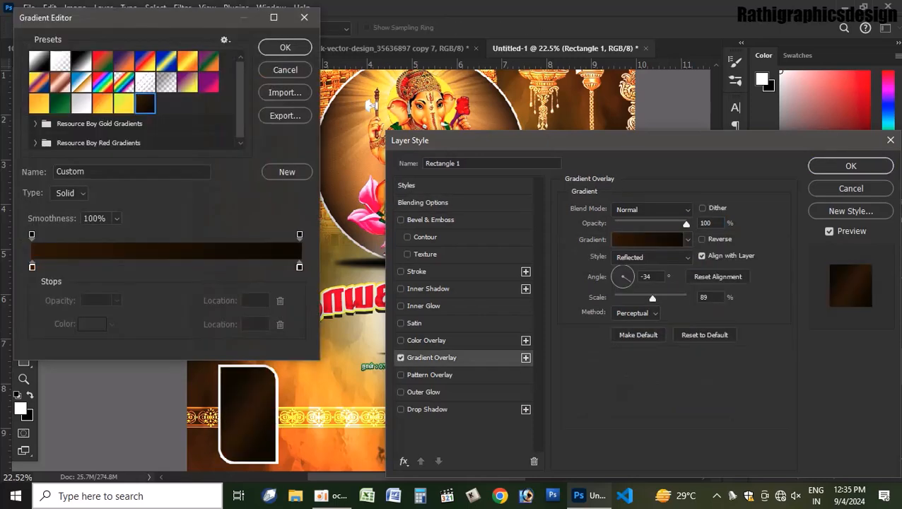
{"action": "left_click", "coordinate": [285, 47]}
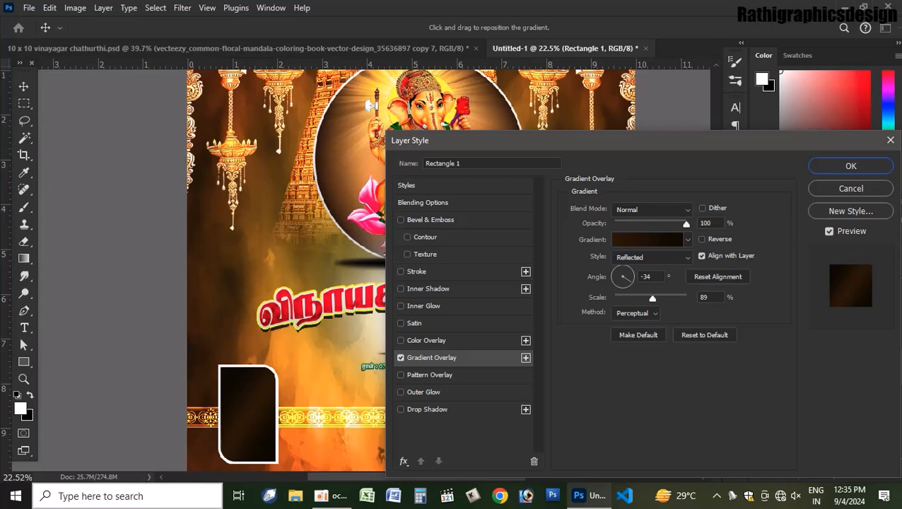
{"action": "left_click", "coordinate": [650, 257]}
{"action": "left_click", "coordinate": [629, 280]}
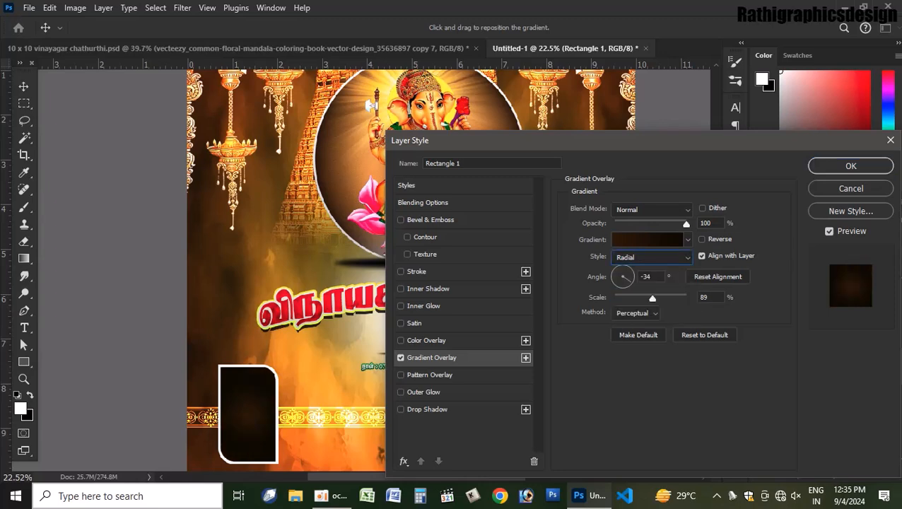
{"action": "left_click_drag", "start_coordinate": [652, 297], "coordinate": [680, 298]}
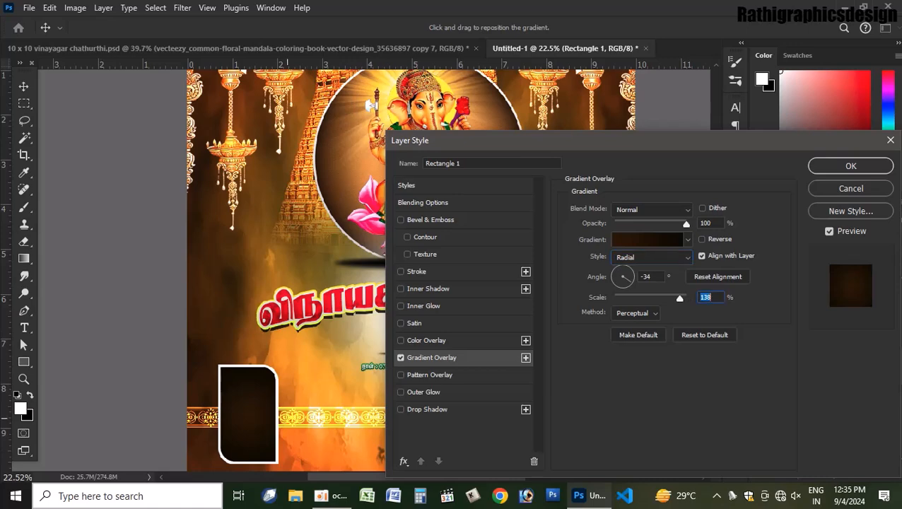
{"action": "left_click", "coordinate": [851, 166]}
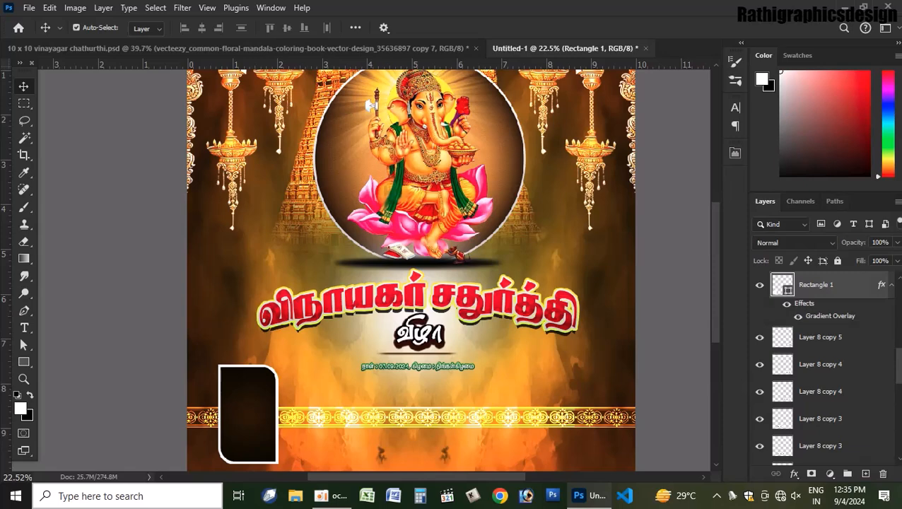
Set the rectangle's stroke colour to a dark brown sampled from the centre of its own fill.
{"action": "key", "text": "u"}
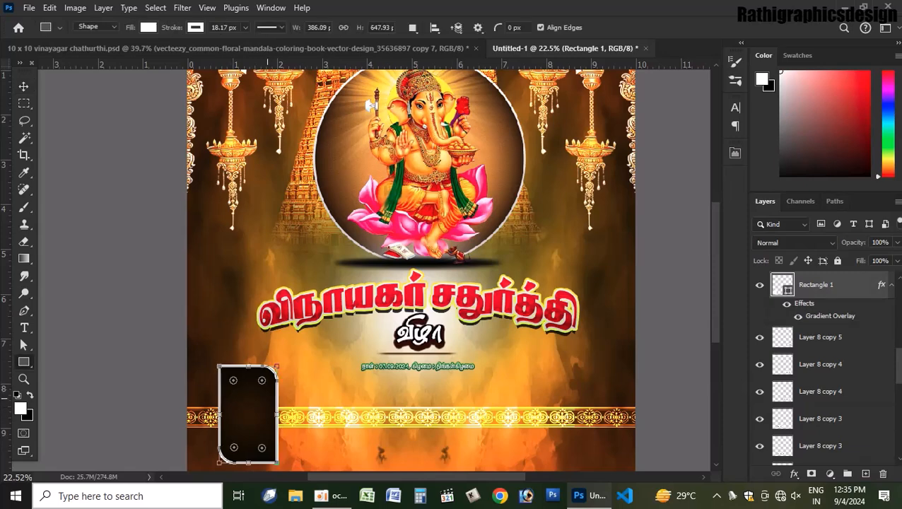
{"action": "left_click", "coordinate": [195, 27]}
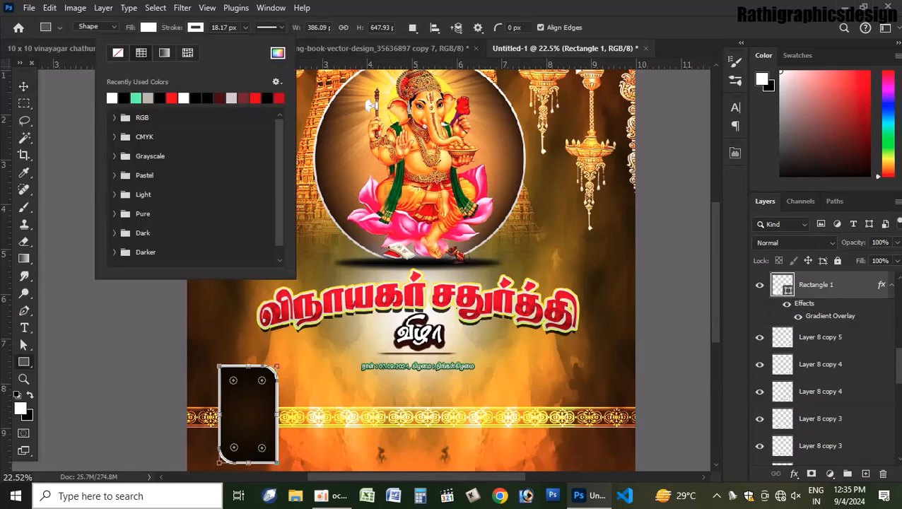
{"action": "left_click", "coordinate": [277, 53]}
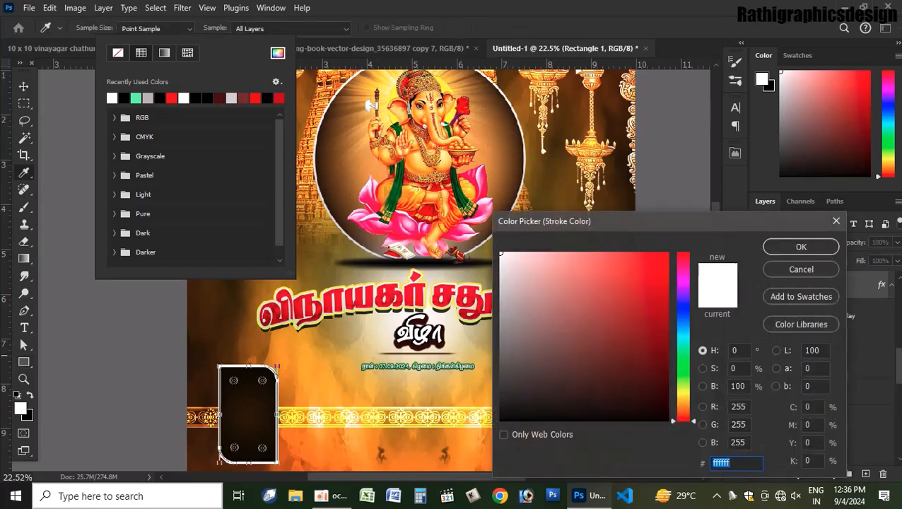
{"action": "left_click", "coordinate": [248, 416]}
{"action": "left_click", "coordinate": [248, 415]}
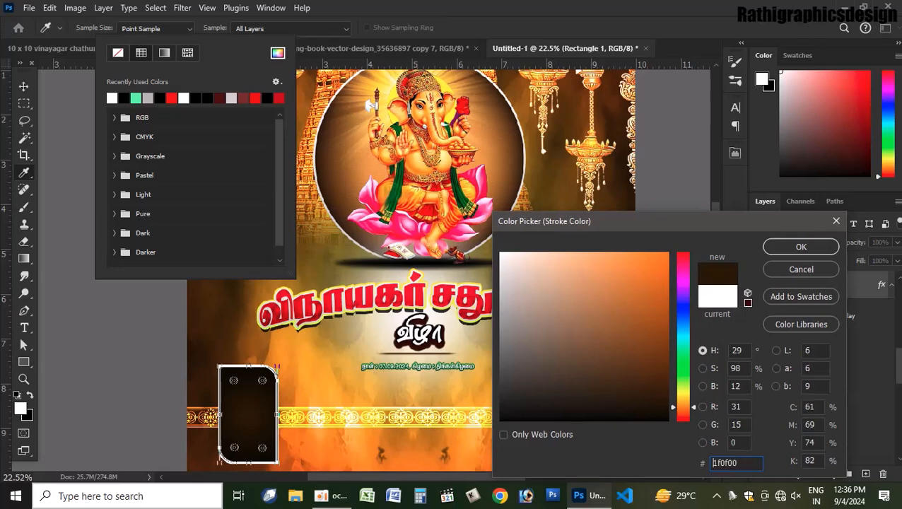
{"action": "key", "text": "Return"}
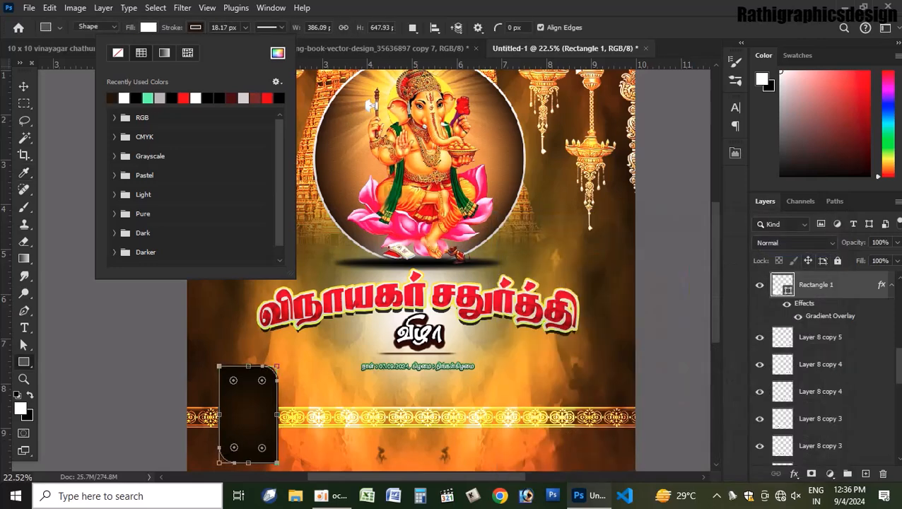
Set the rectangle's stroke colour to an orange sampled from the poster background beside the frame.
{"action": "left_click", "coordinate": [277, 53]}
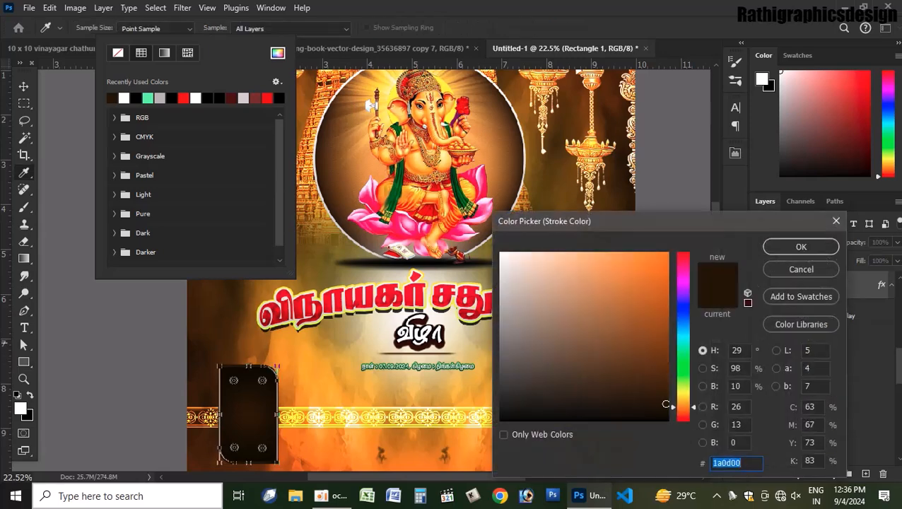
{"action": "left_click", "coordinate": [286, 346]}
{"action": "left_click", "coordinate": [801, 247]}
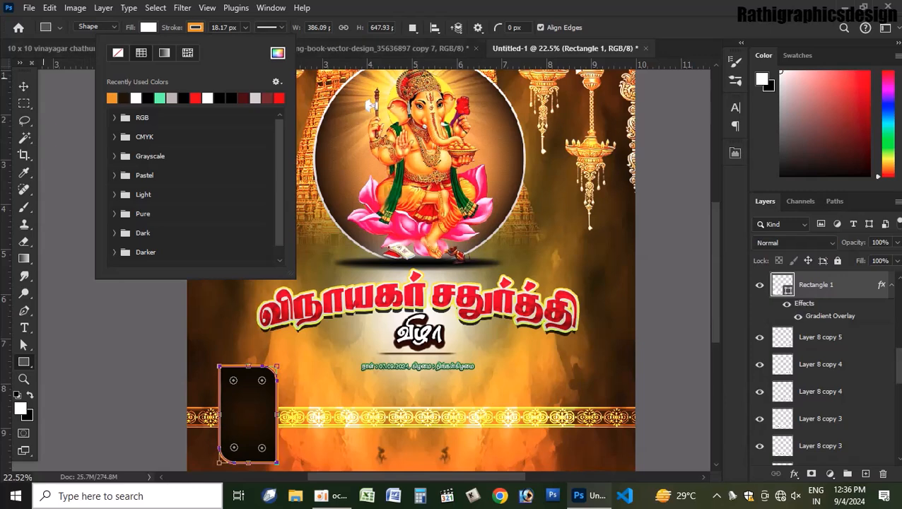
{"action": "left_click", "coordinate": [24, 86]}
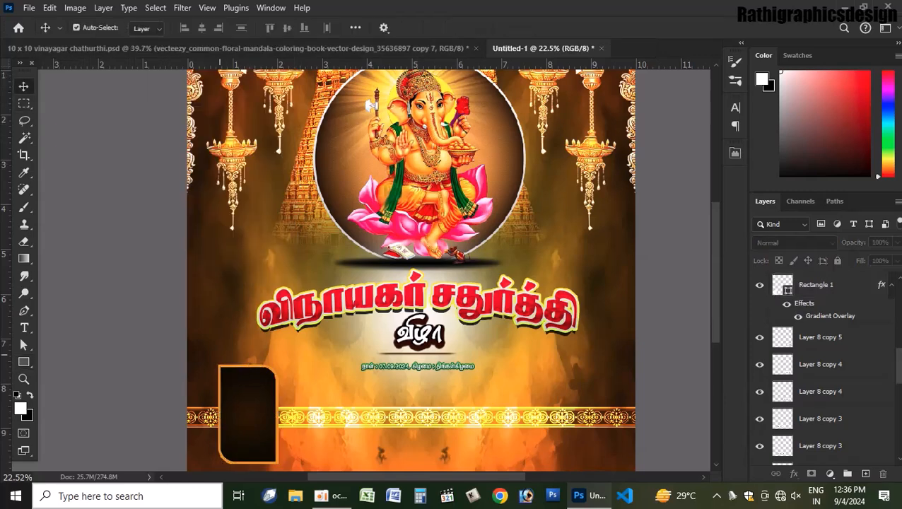
Select the photo frame rectangle and set its stroke width to 10 px.
{"action": "left_click", "coordinate": [248, 394]}
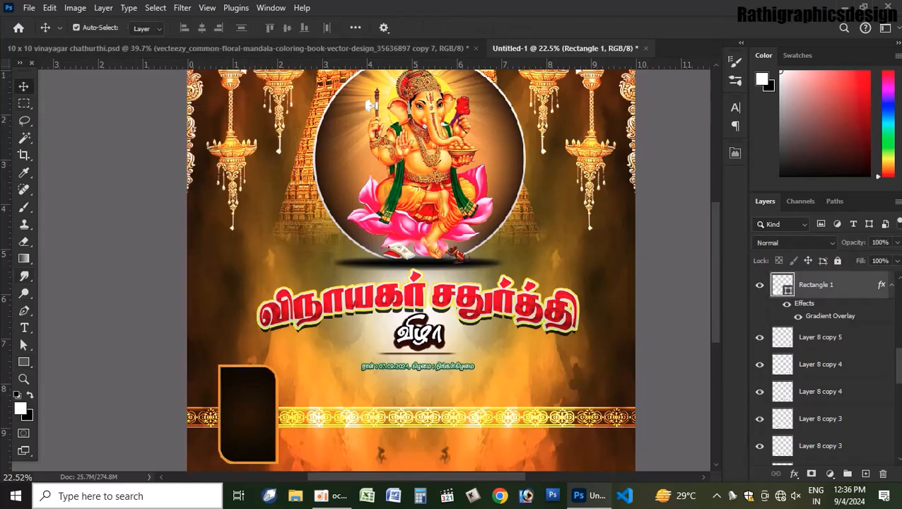
{"action": "left_click", "coordinate": [24, 362]}
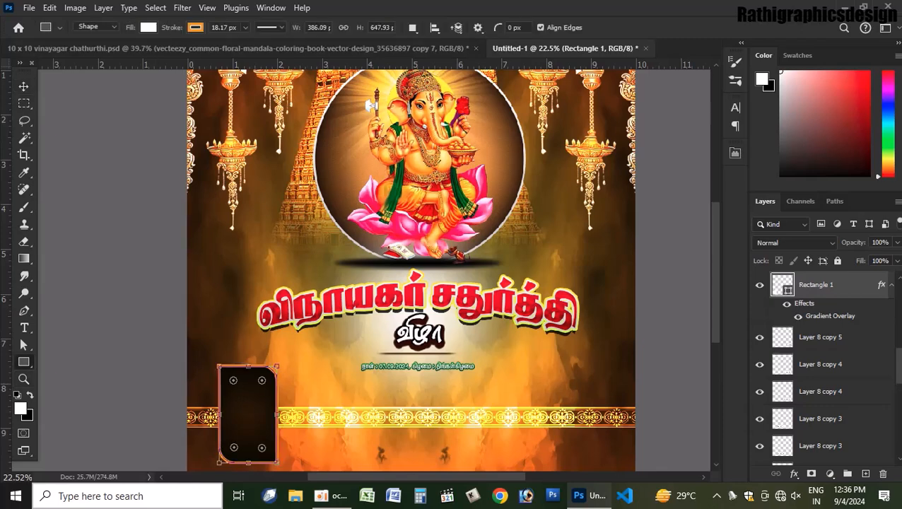
{"action": "left_click", "coordinate": [245, 27]}
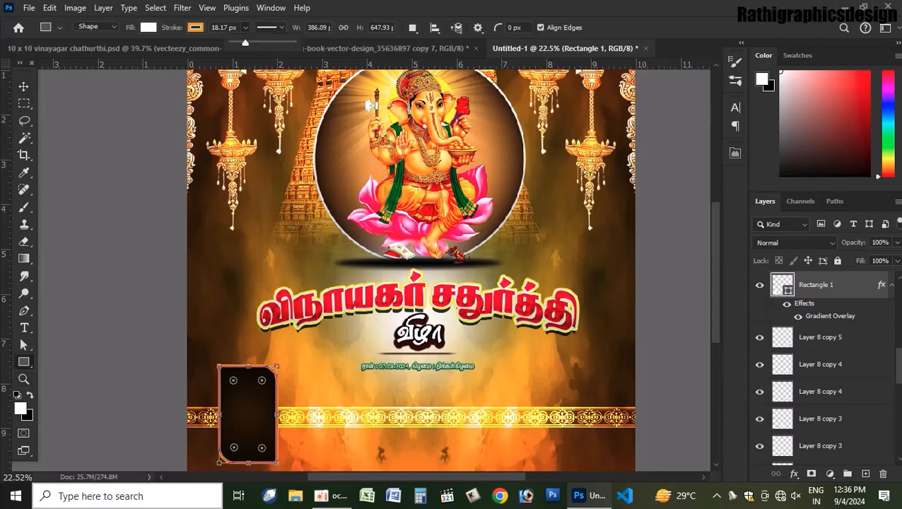
{"action": "left_click_drag", "start_coordinate": [237, 27], "coordinate": [204, 30]}
{"action": "type", "text": "10"}
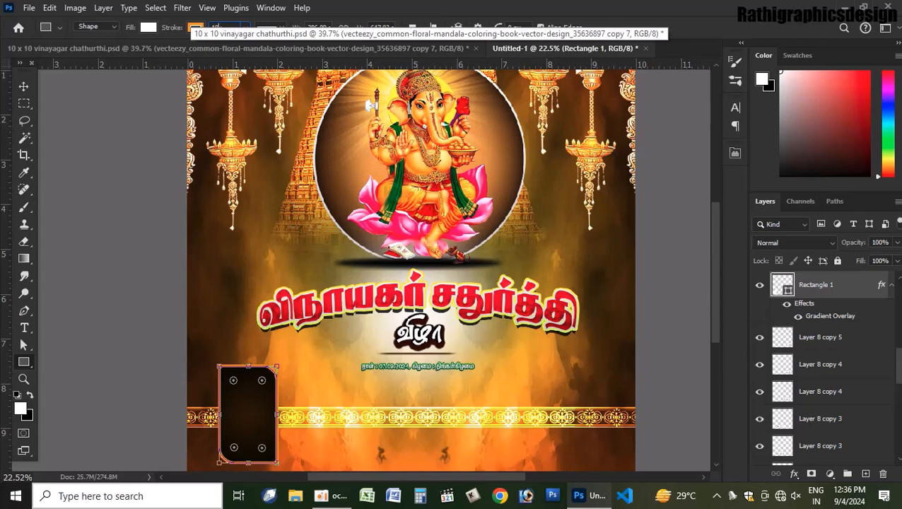
{"action": "key", "text": "Return"}
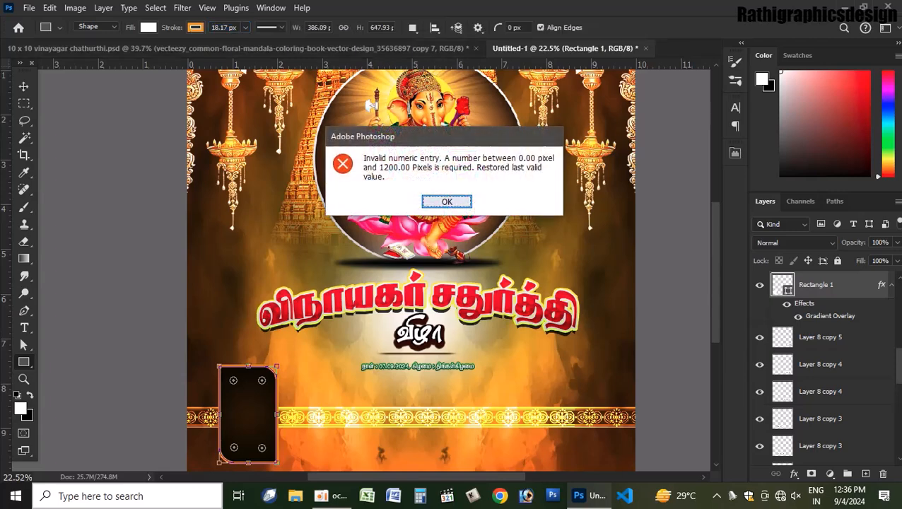
{"action": "key", "text": "Return"}
{"action": "type", "text": "10"}
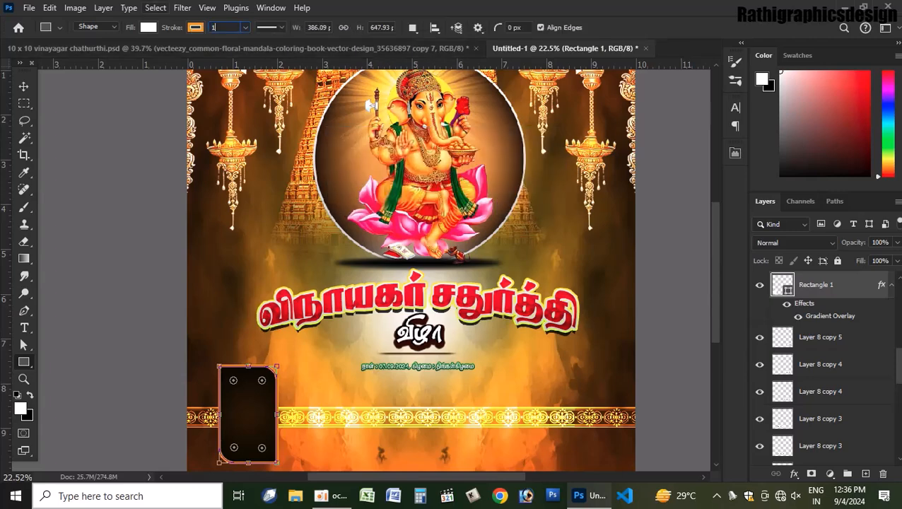
{"action": "key", "text": "Return"}
{"action": "key", "text": "v"}
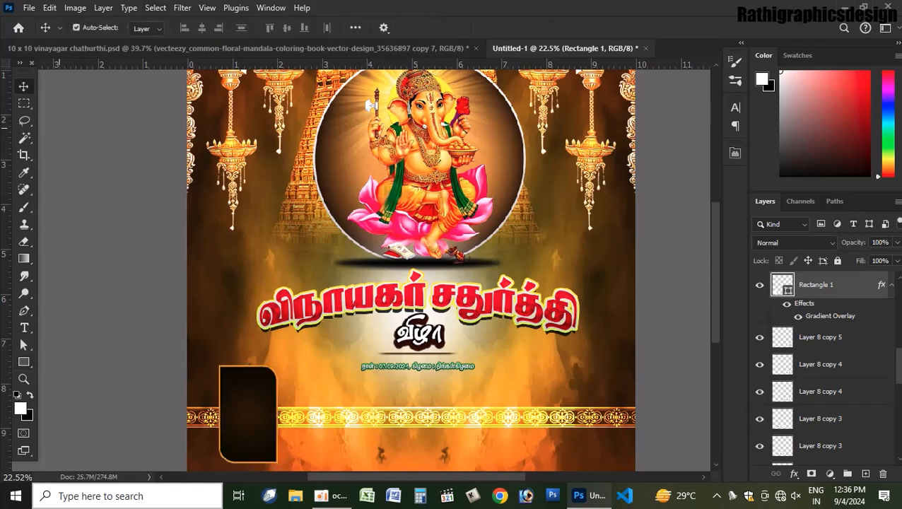
Load the frame rectangle's outline as a selection and add a new empty layer above Rectangle 1.
{"action": "scroll", "coordinate": [247, 417], "scroll_direction": "up", "scroll_amount": 3}
{"action": "scroll", "coordinate": [257, 429], "scroll_direction": "up", "scroll_amount": 3}
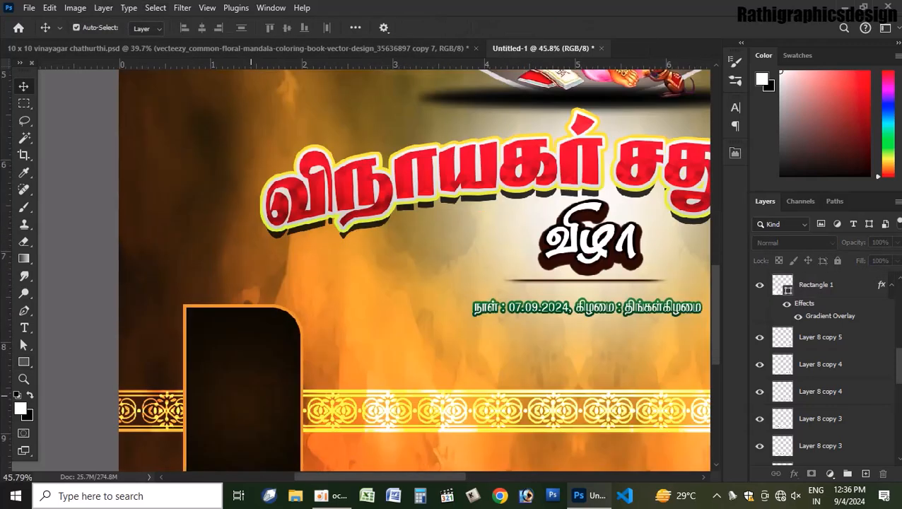
{"action": "scroll", "coordinate": [254, 410], "scroll_direction": "down", "scroll_amount": 2}
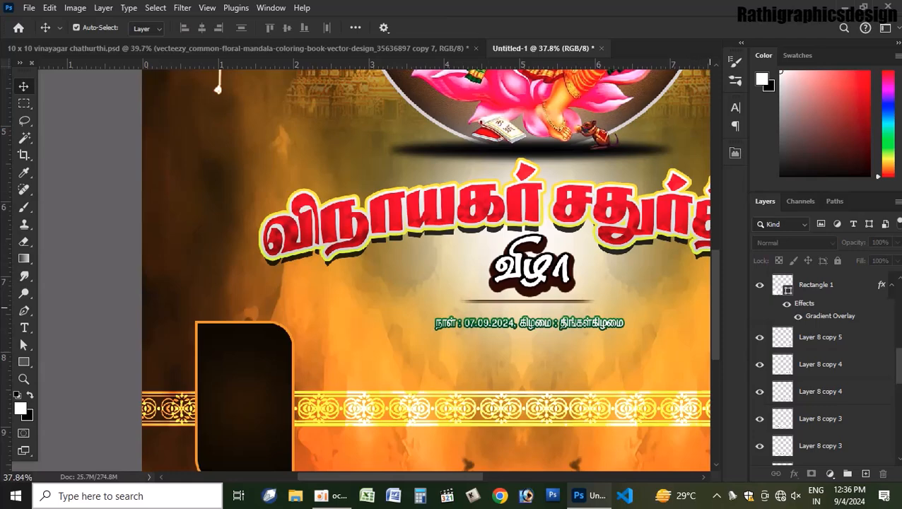
{"action": "left_click_drag", "start_coordinate": [716, 307], "coordinate": [716, 332]}
{"action": "left_click", "coordinate": [248, 327]}
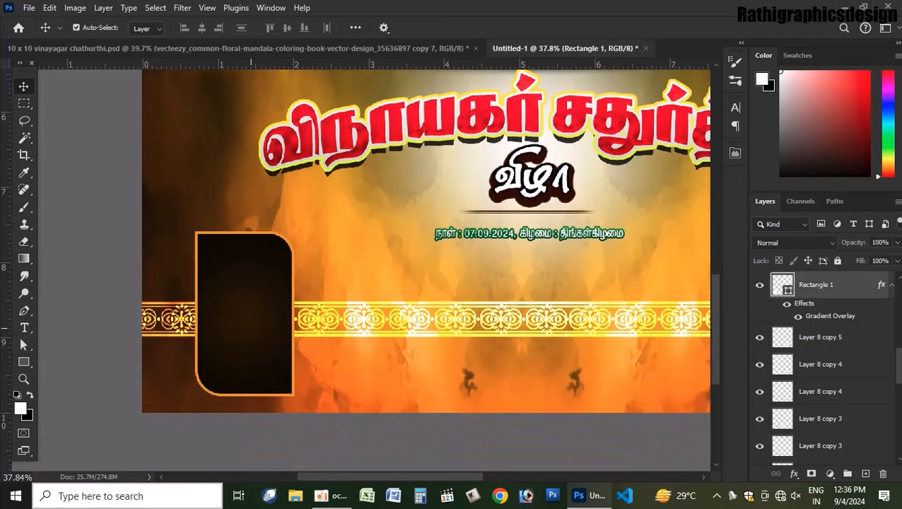
{"action": "left_click", "coordinate": [782, 285], "text": "ctrl"}
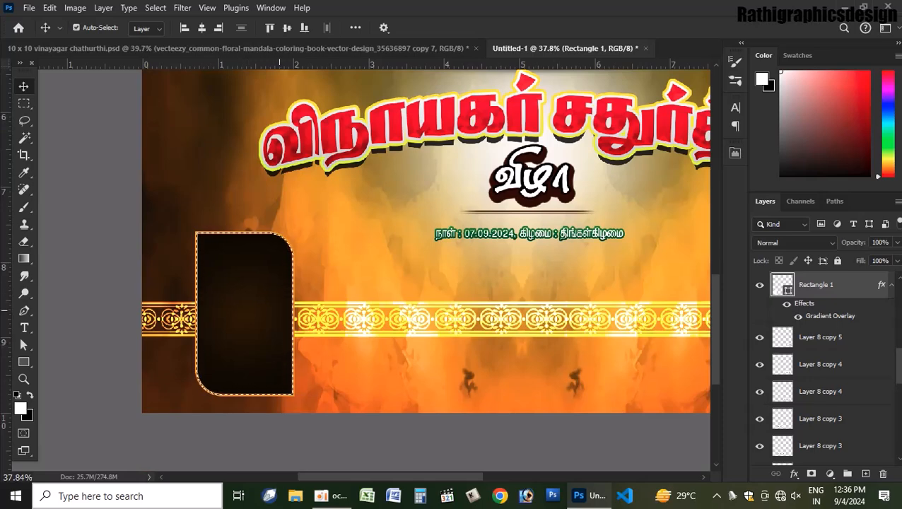
{"action": "key", "text": "ctrl+shift+n"}
{"action": "key", "text": "Return"}
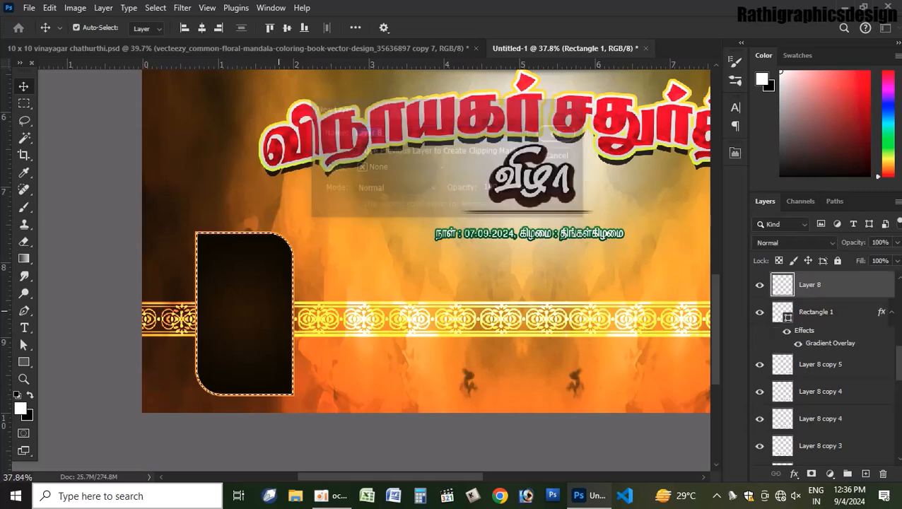
Sample a bright orange from the poster background near the date text as the foreground colour.
{"action": "key", "text": "i"}
{"action": "left_click", "coordinate": [394, 232]}
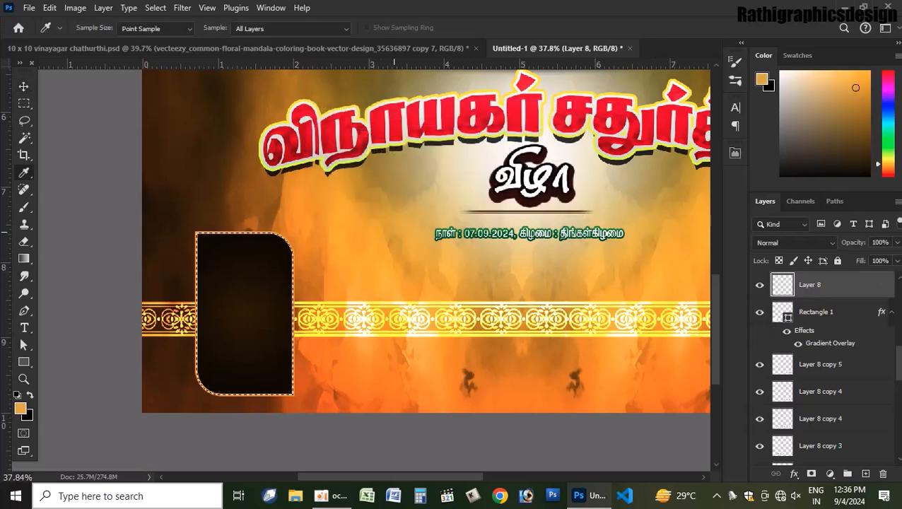
{"action": "left_click", "coordinate": [386, 237]}
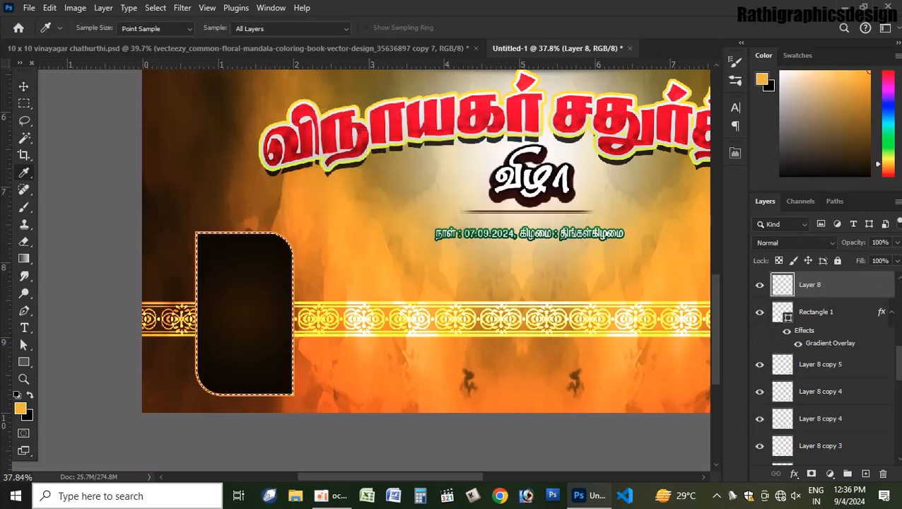
Set up the Brush tool with a 500 px soft tip at 0% hardness.
{"action": "key", "text": "b"}
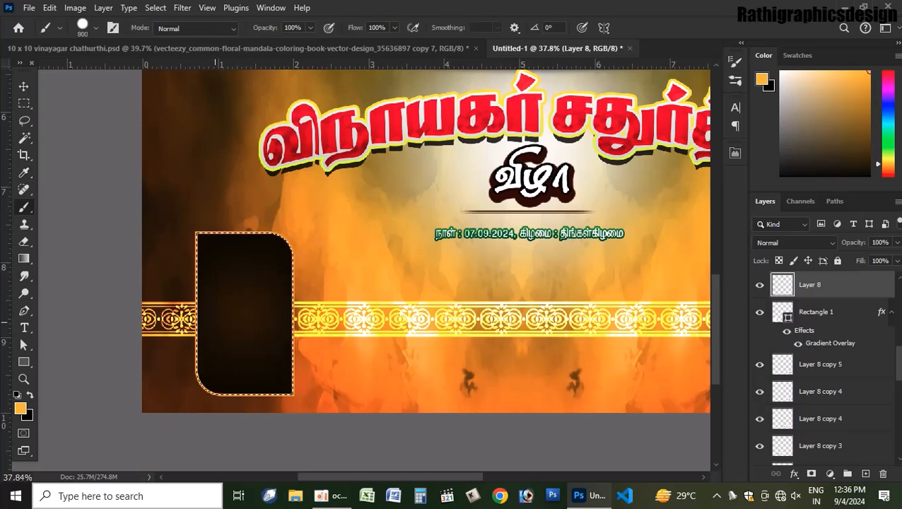
{"action": "key", "text": "bracketleft"}
{"action": "key", "text": "bracketleft"}
{"action": "key", "text": "bracketleft"}
{"action": "key", "text": "bracketleft"}
{"action": "key", "text": "bracketleft"}
{"action": "key", "text": "bracketleft"}
{"action": "key", "text": "bracketright"}
{"action": "left_click", "coordinate": [96, 28]}
{"action": "left_click_drag", "start_coordinate": [159, 101], "coordinate": [75, 101]}
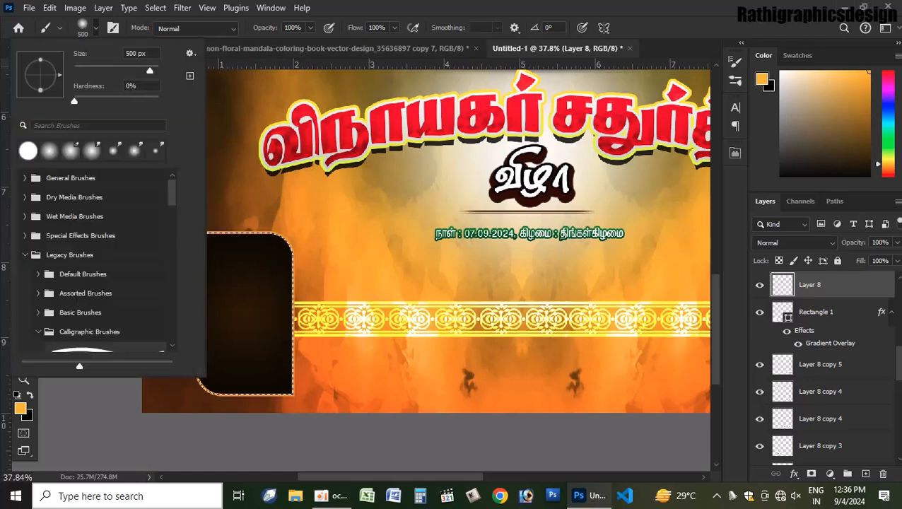
Paint a soft orange glow in the centre of the photo frame on Layer 8, then clear the selection.
{"action": "key", "text": "Return"}
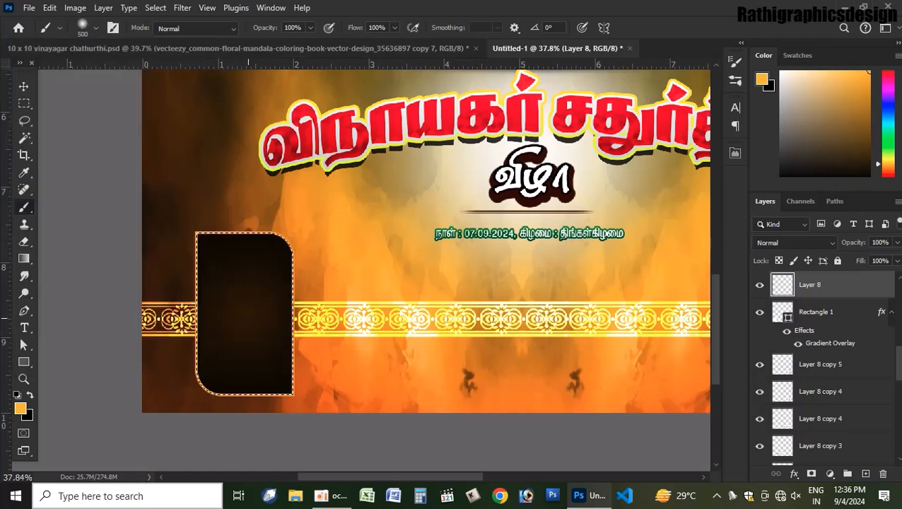
{"action": "left_click", "coordinate": [245, 308]}
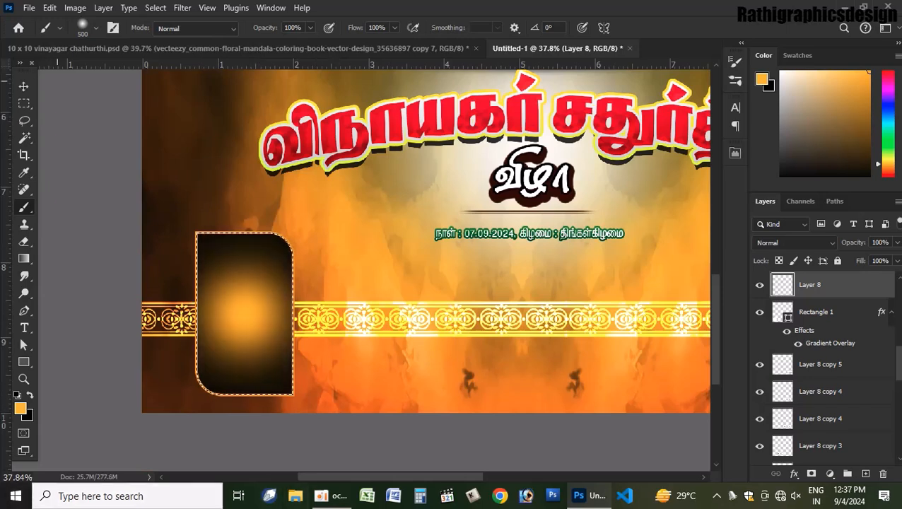
{"action": "key", "text": "ctrl+d"}
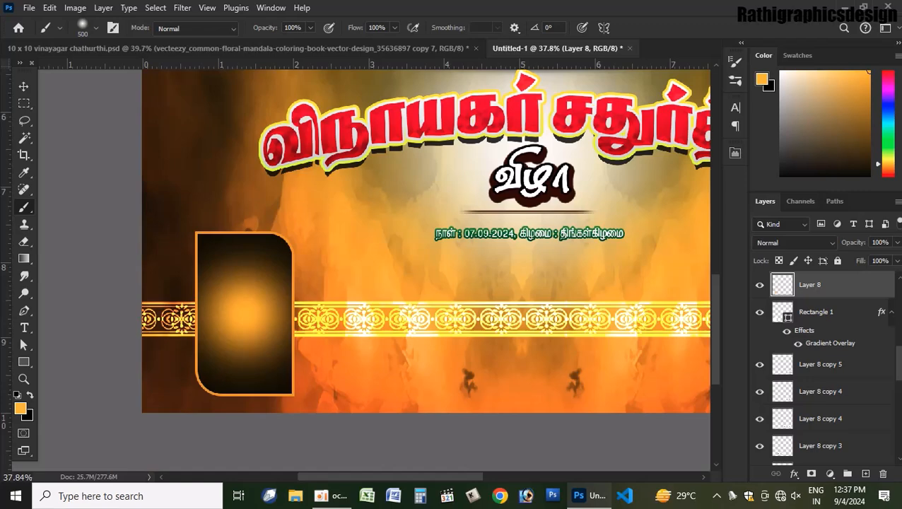
Set the glow layer's blend mode to Color Dodge.
{"action": "left_click", "coordinate": [794, 243]}
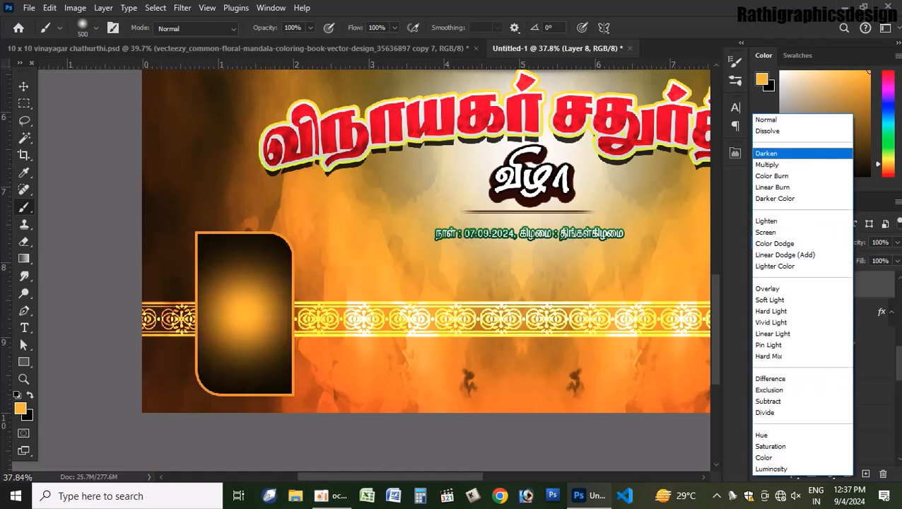
{"action": "left_click", "coordinate": [778, 127]}
{"action": "key", "text": "Down"}
{"action": "key", "text": "Down"}
{"action": "key", "text": "Down"}
{"action": "key", "text": "Down"}
{"action": "key", "text": "Down"}
{"action": "key", "text": "Down"}
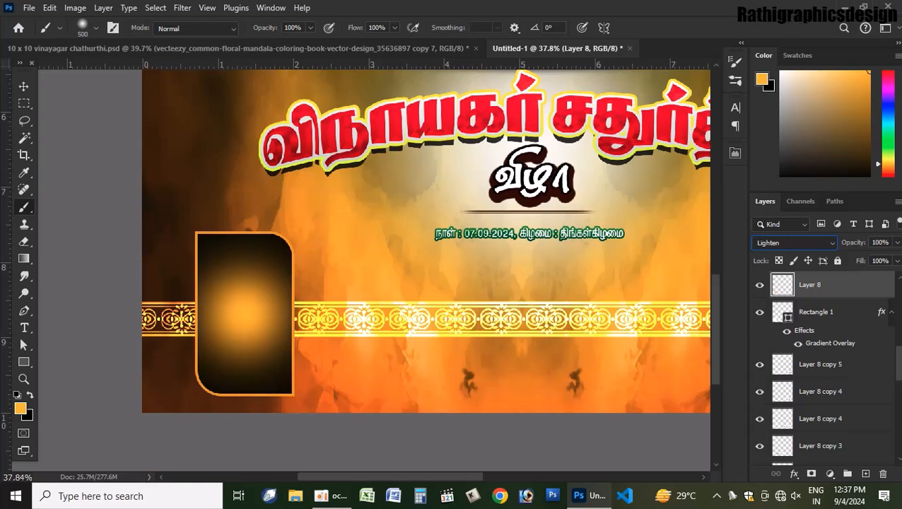
{"action": "key", "text": "Down"}
{"action": "key", "text": "Down"}
{"action": "key", "text": "Down"}
{"action": "key", "text": "Up"}
{"action": "key", "text": "Down"}
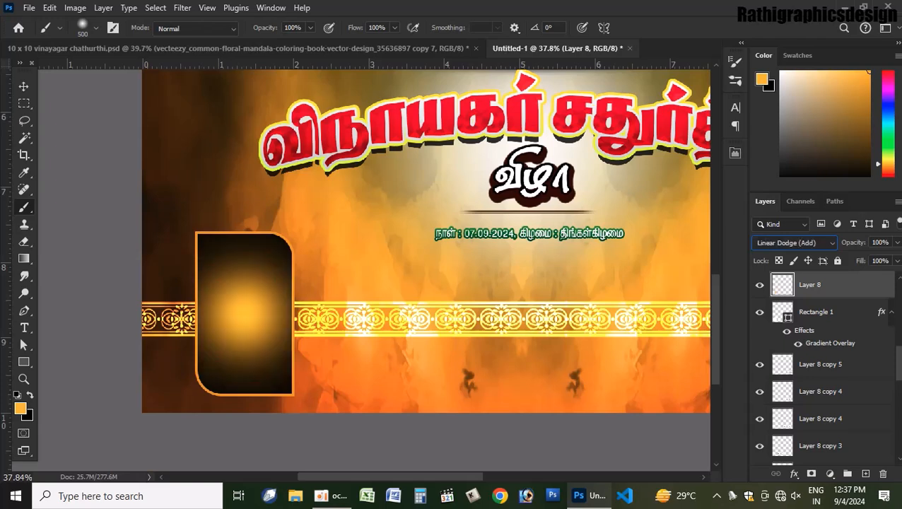
{"action": "key", "text": "Up"}
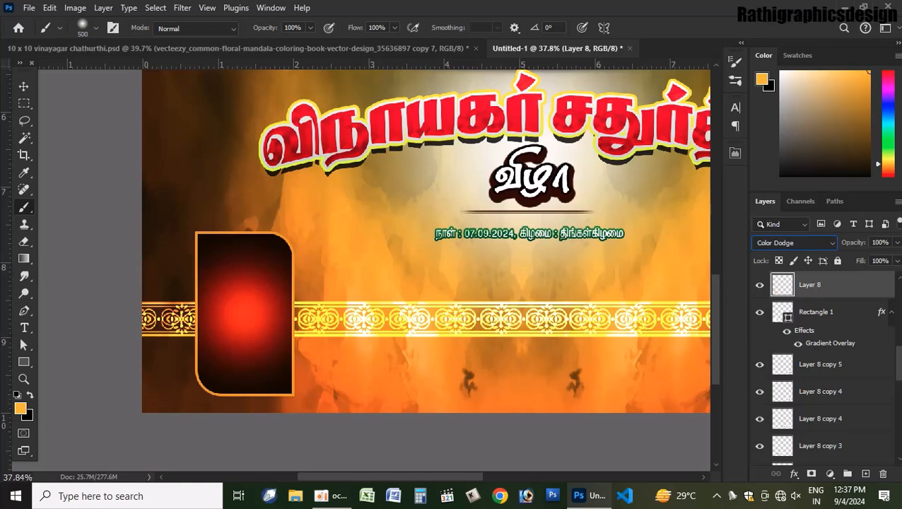
In 10 x 10 vinayagar chathurthi.psd, bring a frame's mandala layer to the front, unlink it and copy it onto the frame in Untitled-1.
{"action": "key", "text": "v"}
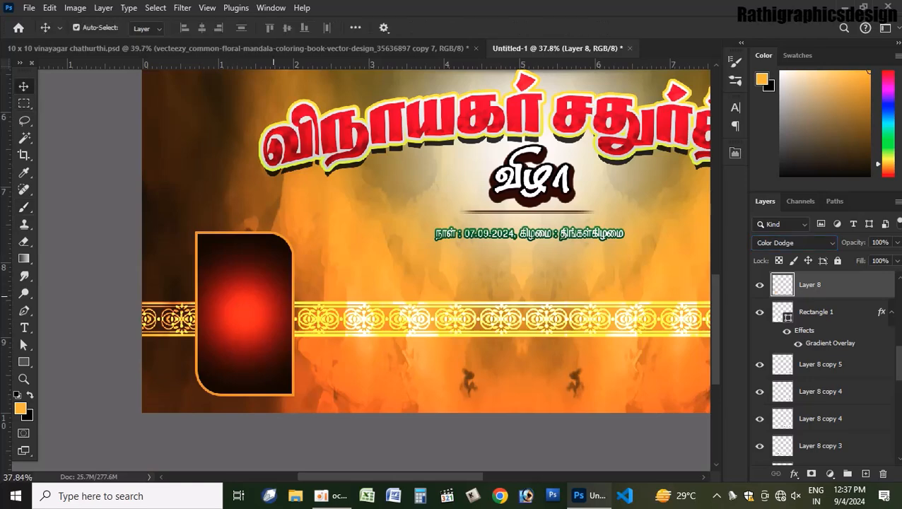
{"action": "key", "text": "ctrl+Tab"}
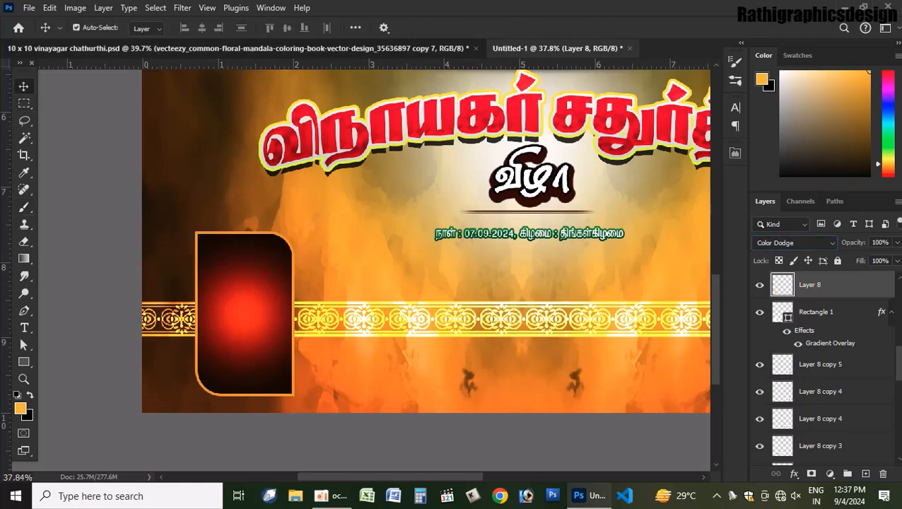
{"action": "left_click", "coordinate": [173, 404]}
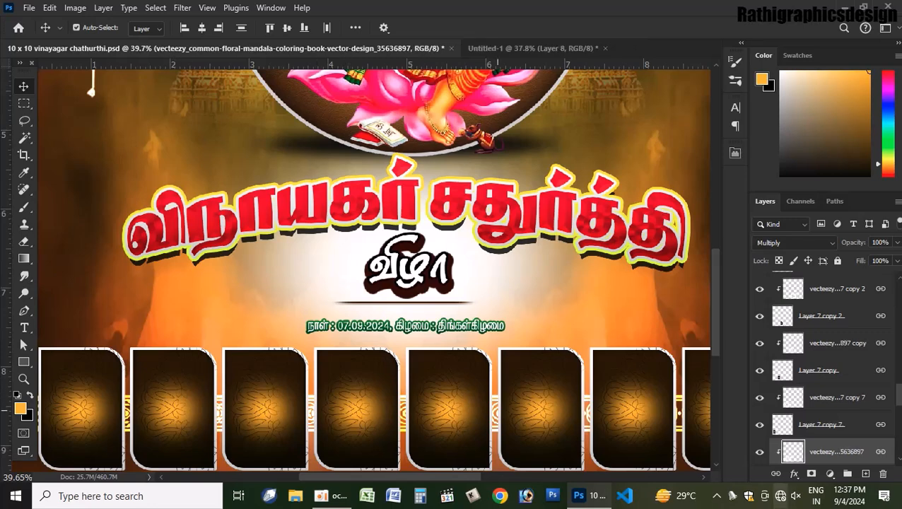
{"action": "key", "text": "ctrl+shift+bracketright"}
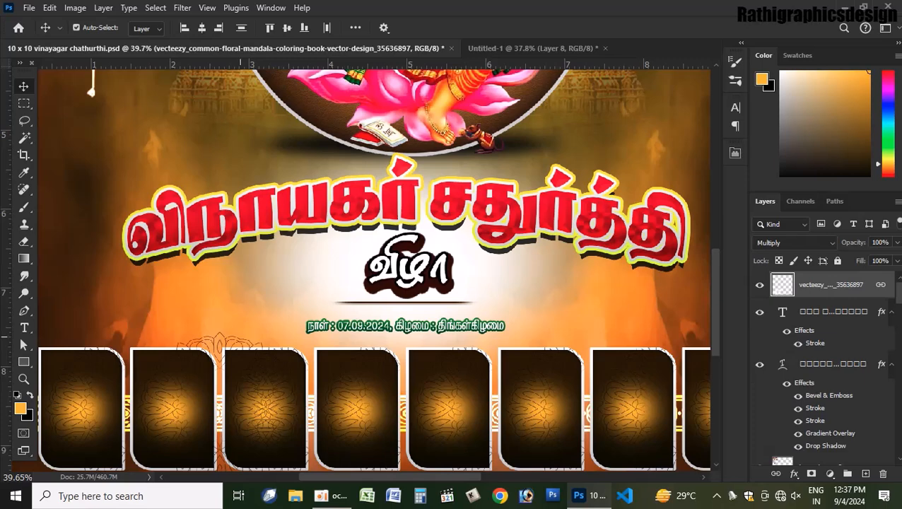
{"action": "left_click_drag", "start_coordinate": [242, 338], "coordinate": [305, 307]}
{"action": "key", "text": "ctrl+z"}
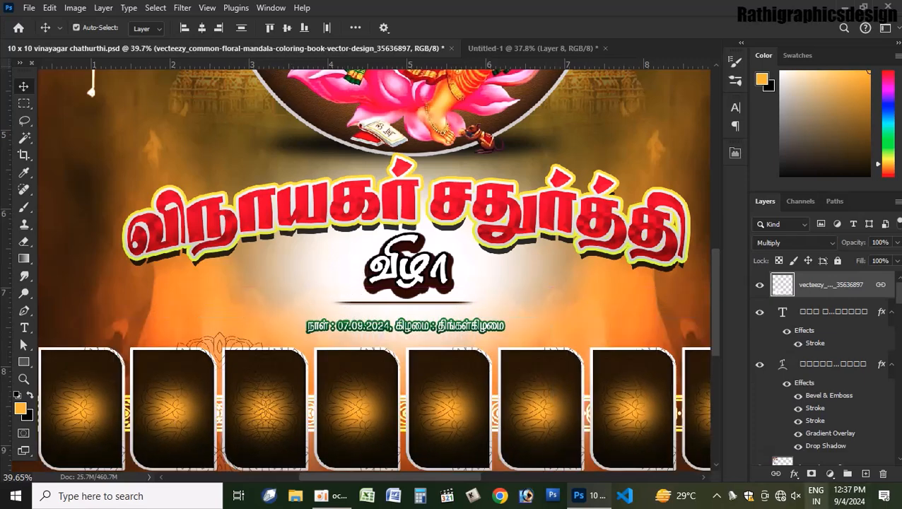
{"action": "left_click", "coordinate": [775, 474]}
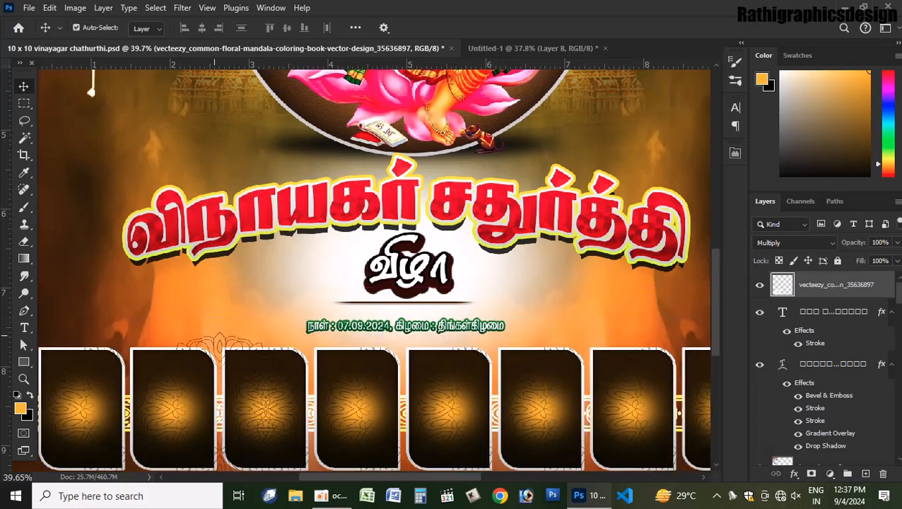
{"action": "left_click_drag", "start_coordinate": [211, 329], "coordinate": [168, 318]}
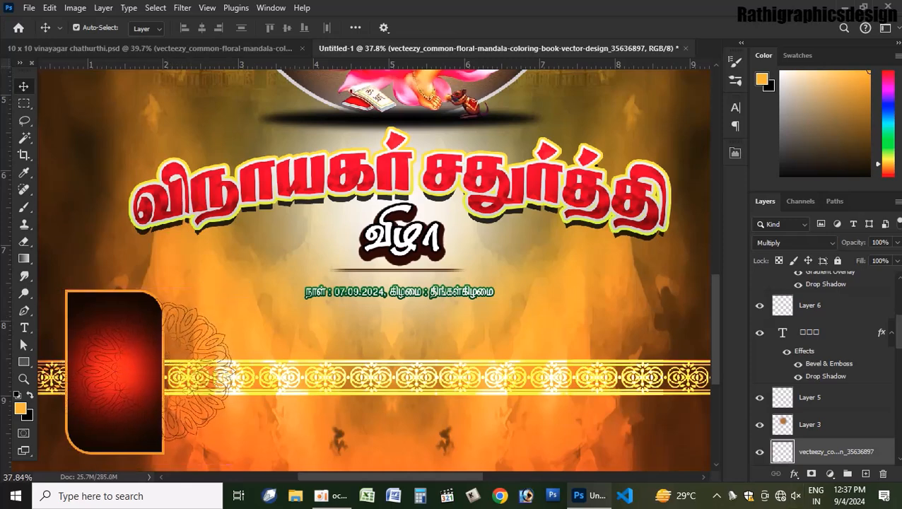
Clip the mandala layer to the glow on Layer 8 beneath it.
{"action": "scroll", "coordinate": [823, 368], "scroll_direction": "down", "scroll_amount": 2}
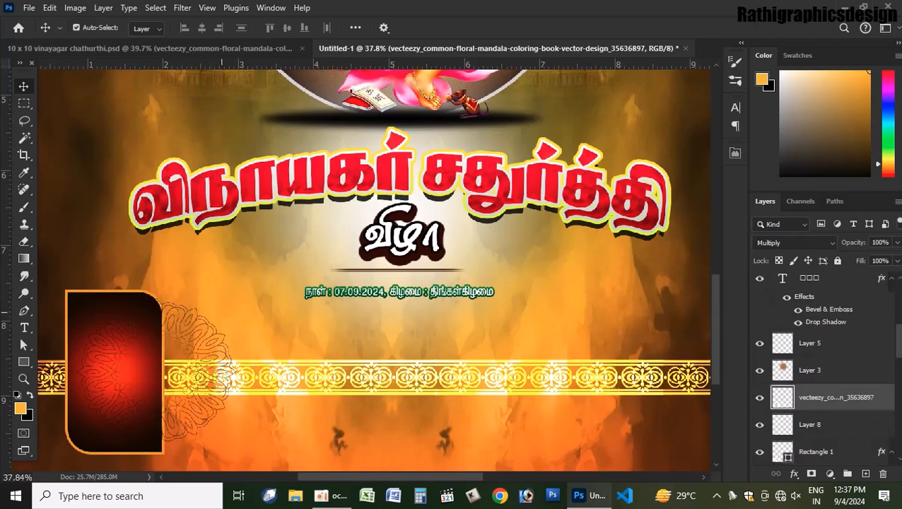
{"action": "scroll", "coordinate": [823, 368], "scroll_direction": "down", "scroll_amount": 4}
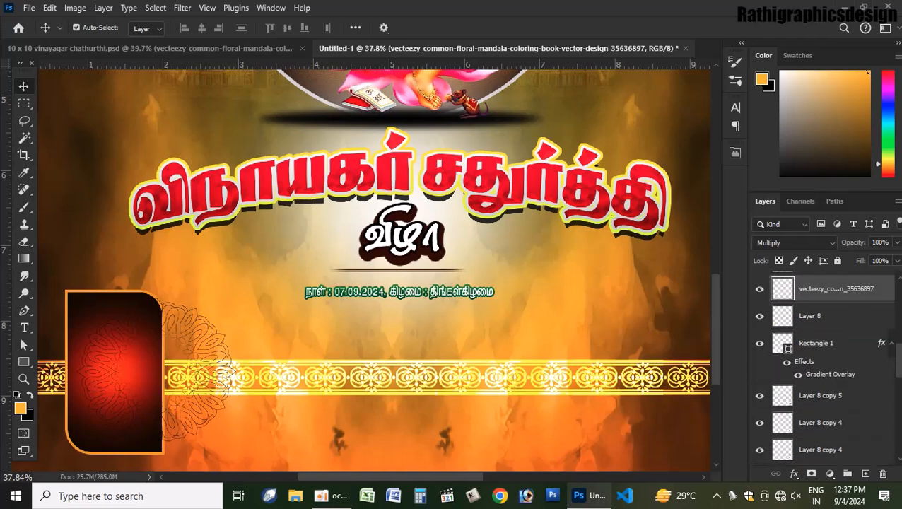
{"action": "key", "text": "ctrl"}
{"action": "key", "text": "ctrl"}
{"action": "key", "text": "ctrl+alt+g"}
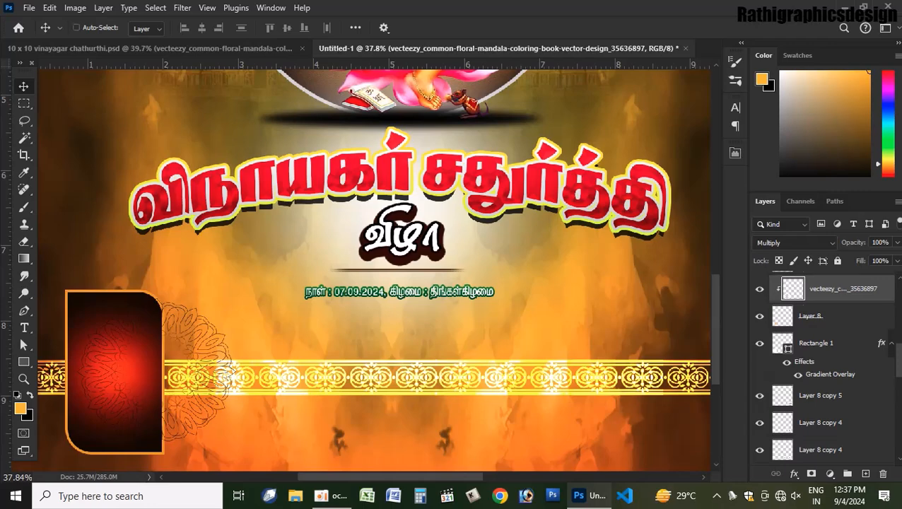
{"action": "key", "text": "ctrl"}
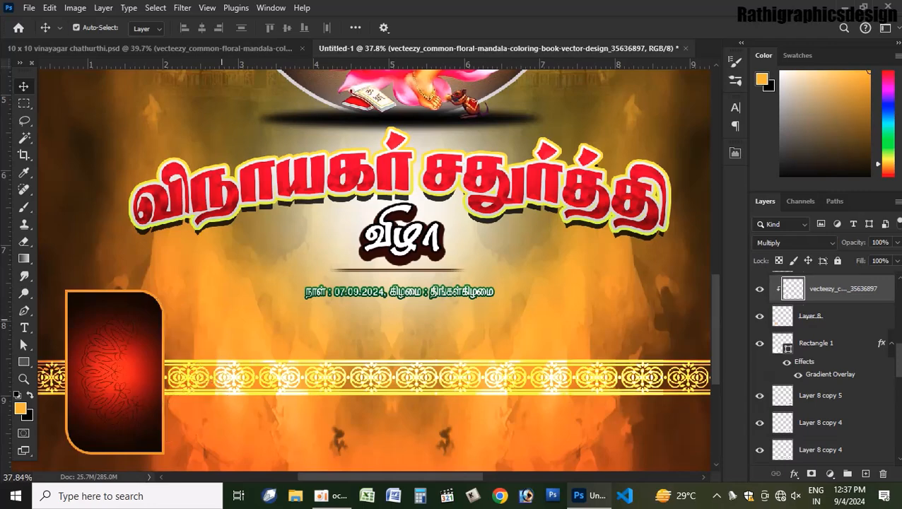
Link the mandala, Layer 8 and Rectangle 1, and duplicate the frame set beside the original along the ornamental border.
{"action": "left_click", "coordinate": [833, 316], "text": "shift"}
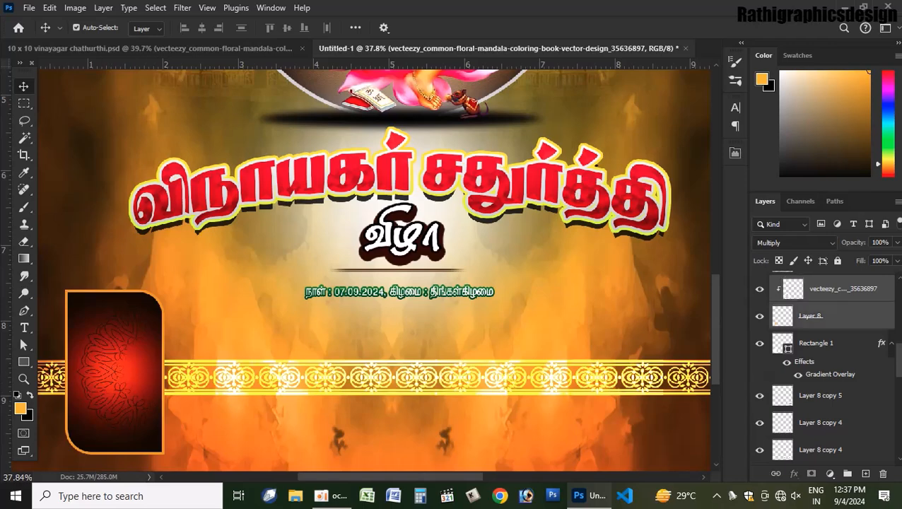
{"action": "left_click", "coordinate": [833, 343], "text": "shift"}
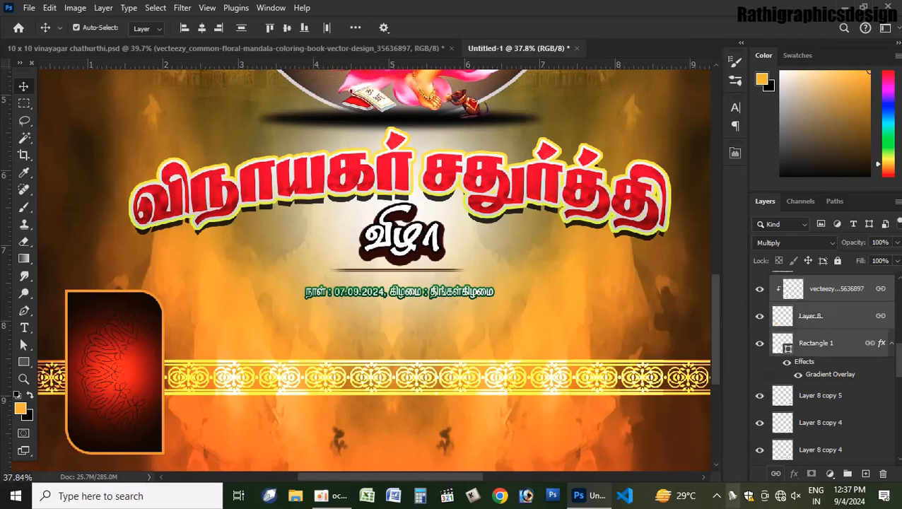
{"action": "left_click_drag", "start_coordinate": [118, 306], "coordinate": [333, 306]}
{"action": "left_click_drag", "start_coordinate": [312, 338], "coordinate": [491, 355]}
{"action": "key", "text": "ctrl+z"}
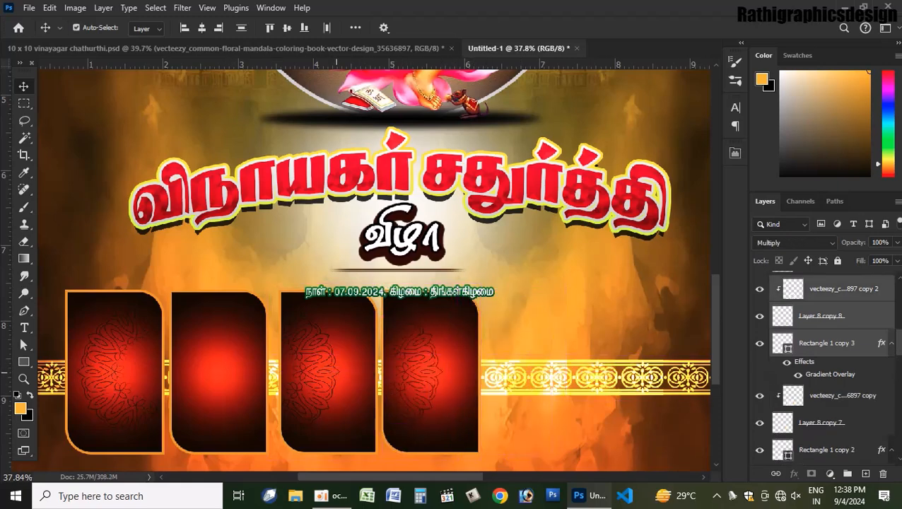
{"action": "key", "text": "ctrl+z"}
{"action": "key", "text": "ctrl+z"}
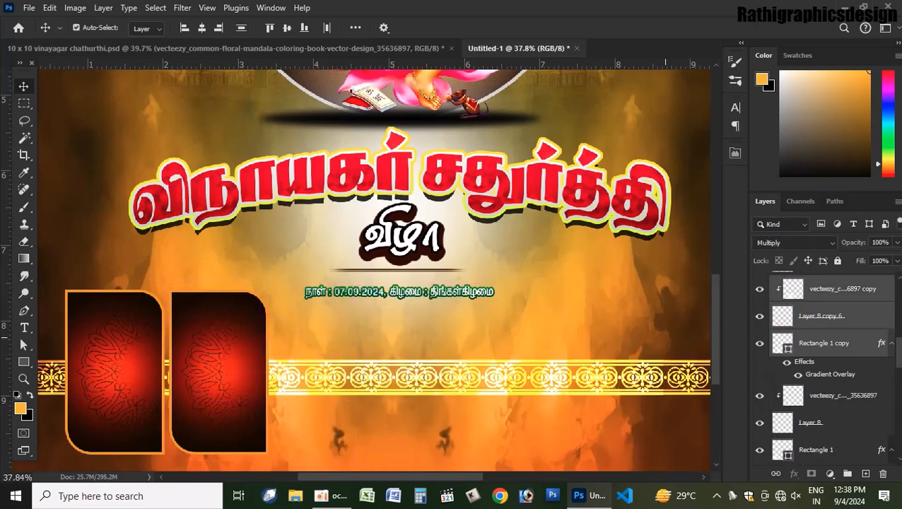
Link the second frame's mandala, glow and rectangle layers together.
{"action": "left_click", "coordinate": [121, 341]}
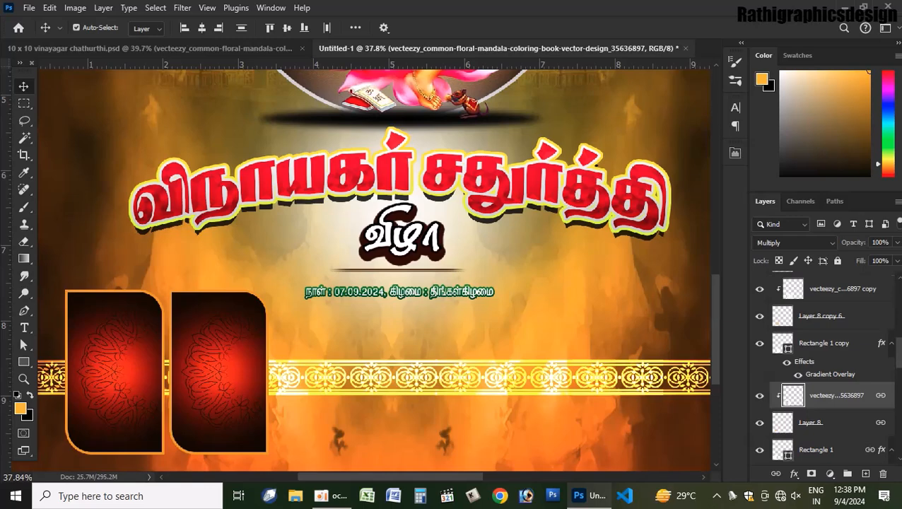
{"action": "left_click", "coordinate": [252, 319]}
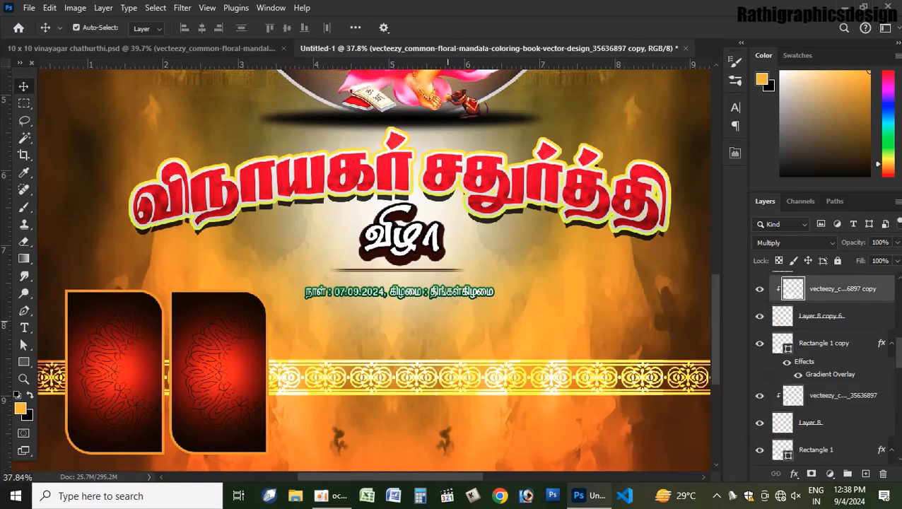
{"action": "left_click", "coordinate": [244, 311], "text": "shift"}
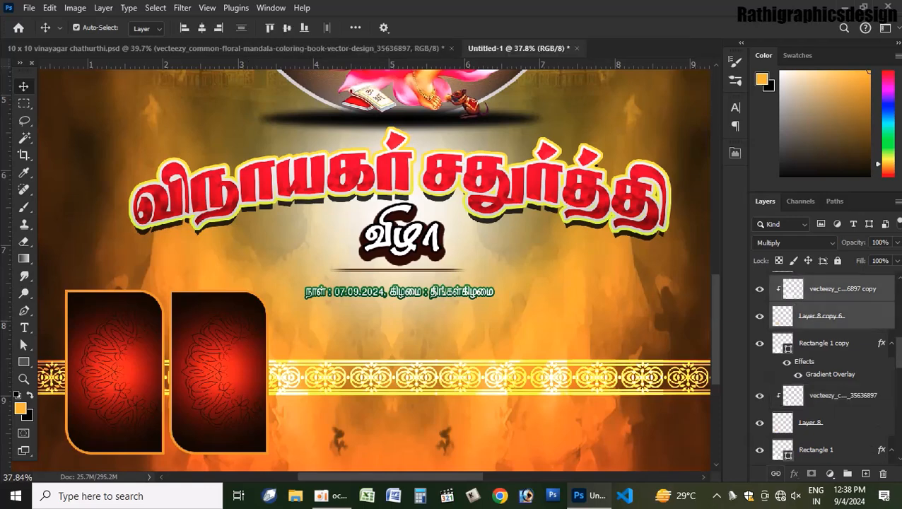
{"action": "left_click", "coordinate": [775, 473]}
{"action": "left_click_drag", "start_coordinate": [248, 338], "coordinate": [353, 345]}
{"action": "key", "text": "ctrl+z"}
{"action": "left_click", "coordinate": [249, 424], "text": "shift"}
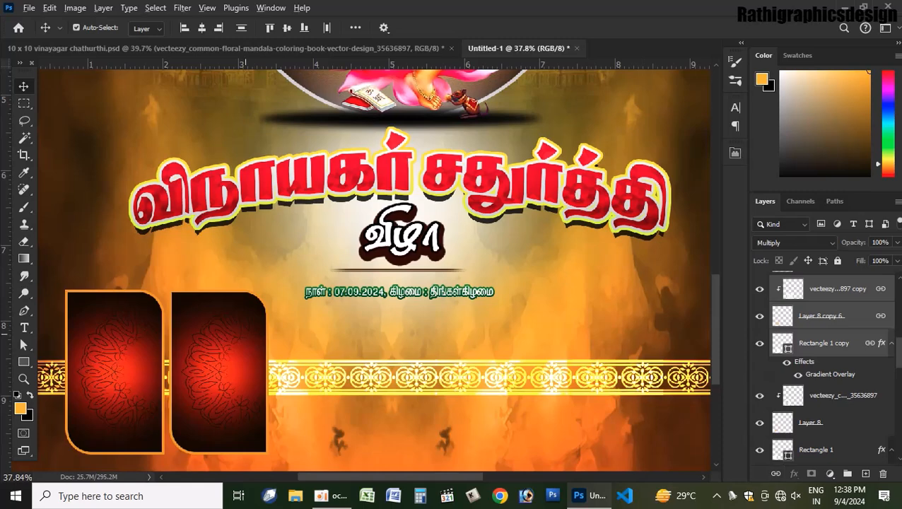
Duplicate the linked frame three more times along the border to make a row of five, and link the last copy's layers.
{"action": "left_click_drag", "start_coordinate": [253, 297], "coordinate": [360, 305]}
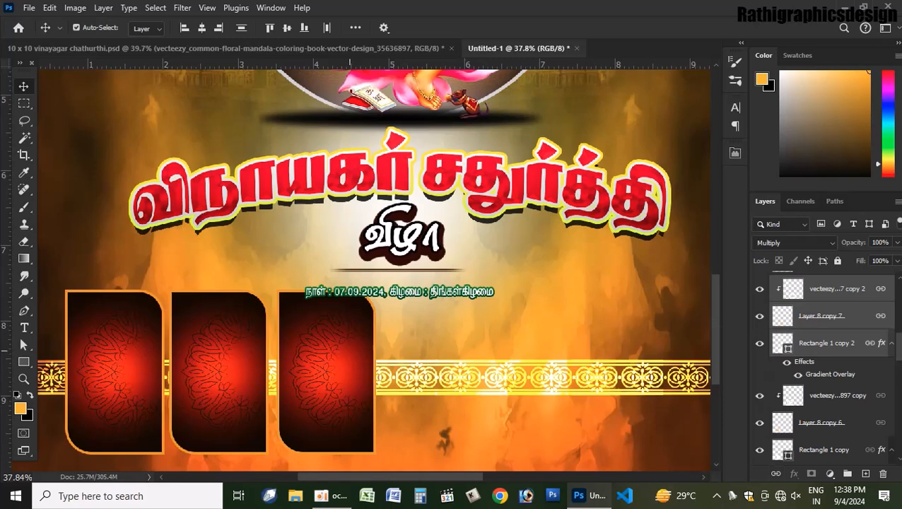
{"action": "left_click_drag", "start_coordinate": [358, 325], "coordinate": [467, 325]}
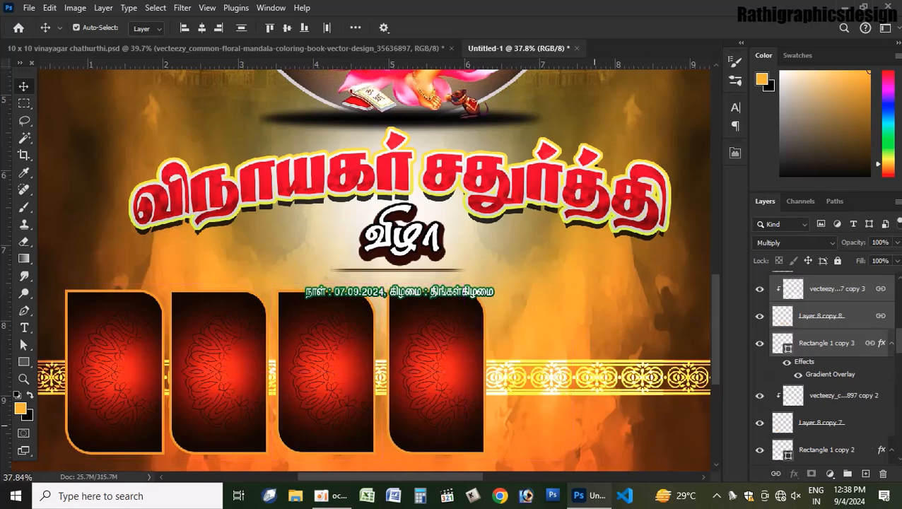
{"action": "left_click_drag", "start_coordinate": [481, 350], "coordinate": [593, 351]}
{"action": "scroll", "coordinate": [592, 351], "scroll_direction": "down", "scroll_amount": 4}
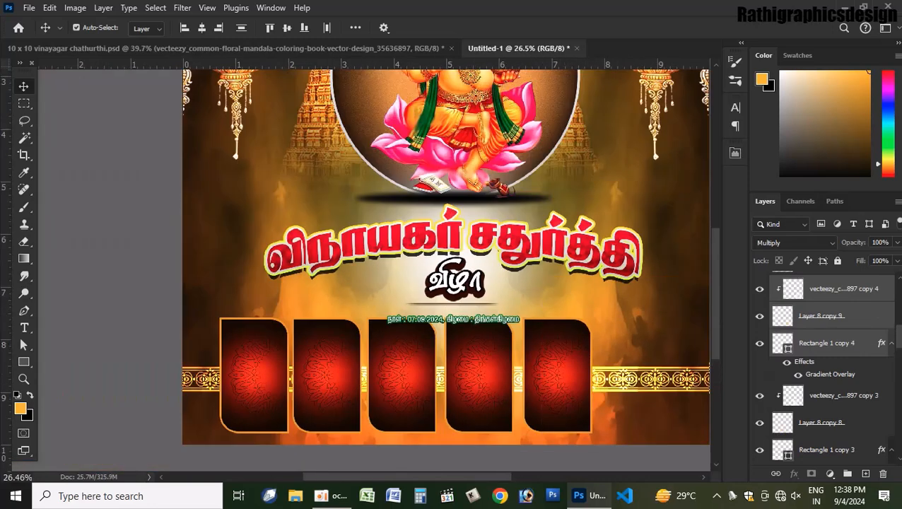
{"action": "left_click", "coordinate": [776, 473]}
Select the layers of the copied frames, from the fifth frame's mandala down to the second frame, and link them together.
{"action": "left_click", "coordinate": [558, 376]}
{"action": "left_click", "coordinate": [479, 376], "text": "shift"}
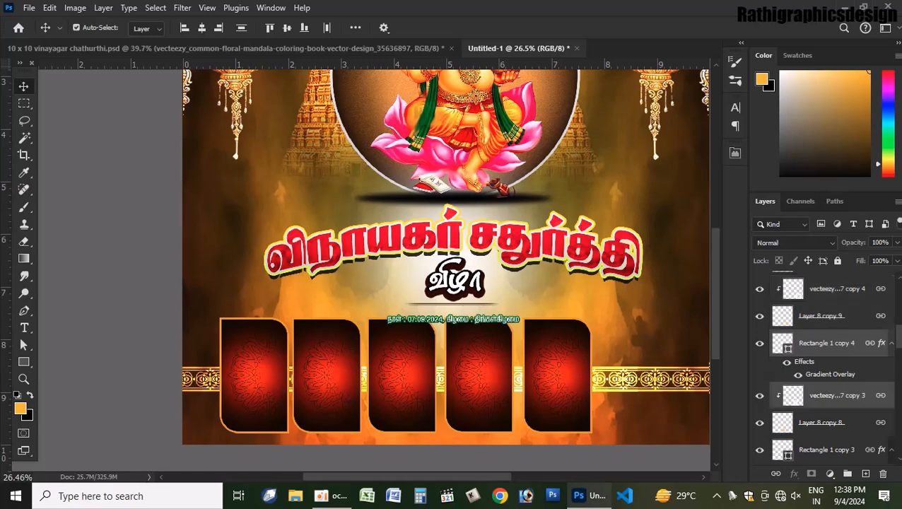
{"action": "left_click", "coordinate": [558, 376]}
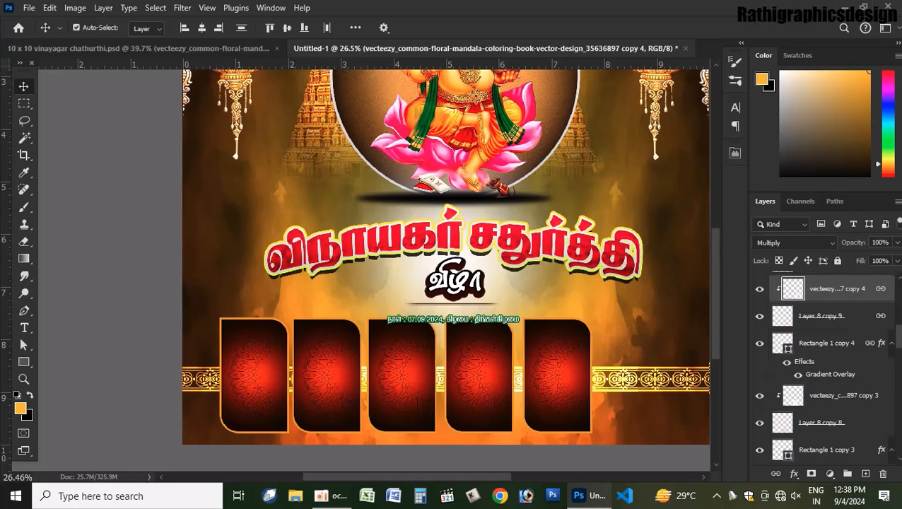
{"action": "scroll", "coordinate": [824, 367], "scroll_direction": "down", "scroll_amount": 3}
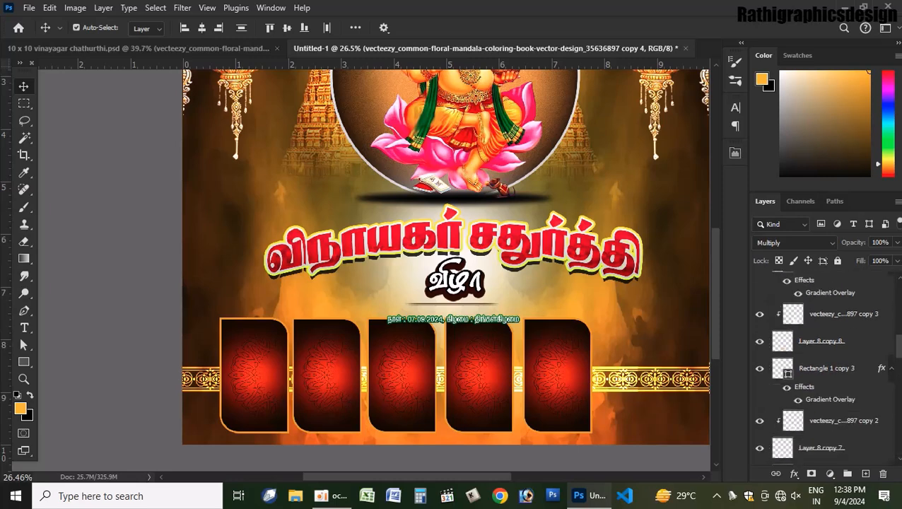
{"action": "scroll", "coordinate": [824, 368], "scroll_direction": "down", "scroll_amount": 3}
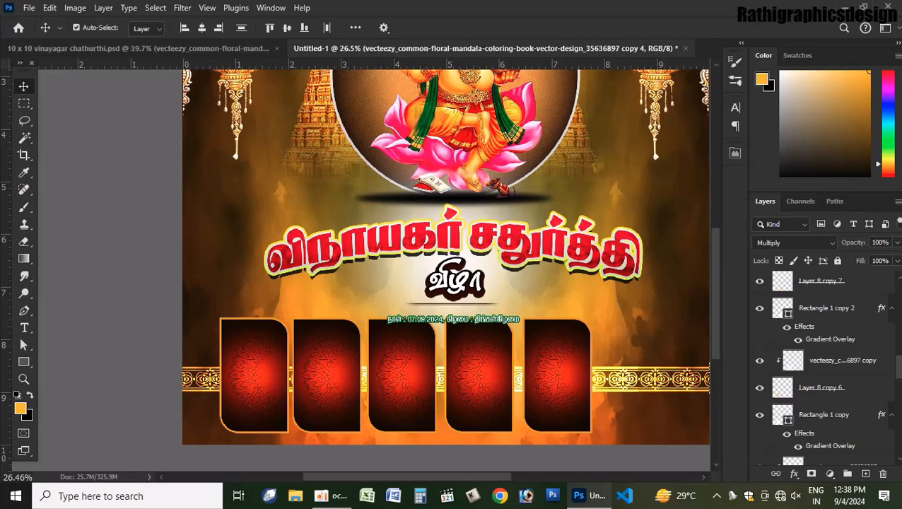
{"action": "left_click", "coordinate": [841, 387], "text": "shift"}
{"action": "left_click", "coordinate": [776, 474]}
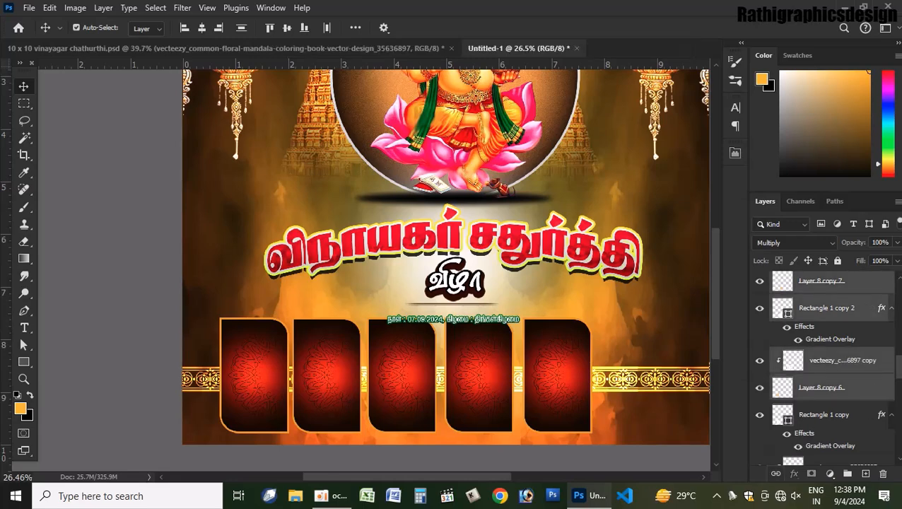
{"action": "left_click", "coordinate": [775, 473]}
{"action": "left_click_drag", "start_coordinate": [419, 361], "coordinate": [499, 393]}
{"action": "key", "text": "ctrl+z"}
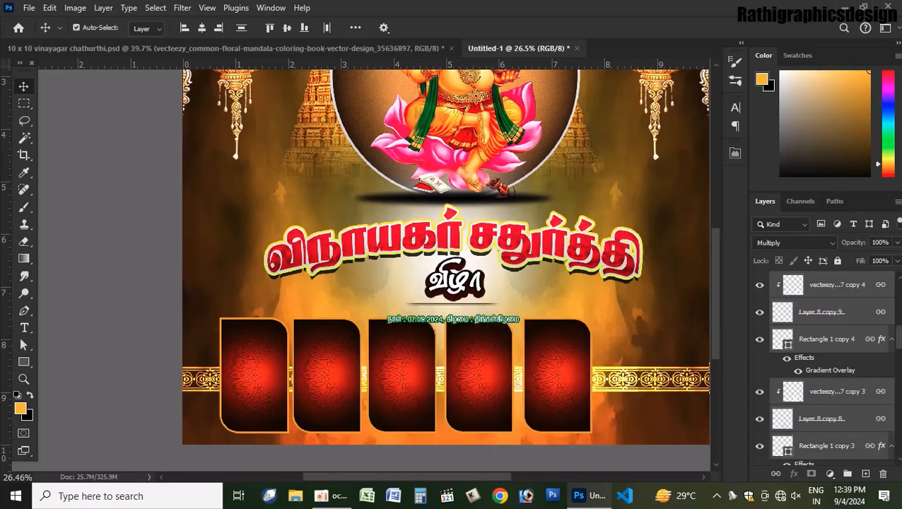
Undo the last linking of the copied frames' layers and try moving individual layers of the frames.
{"action": "key", "text": "ctrl+z"}
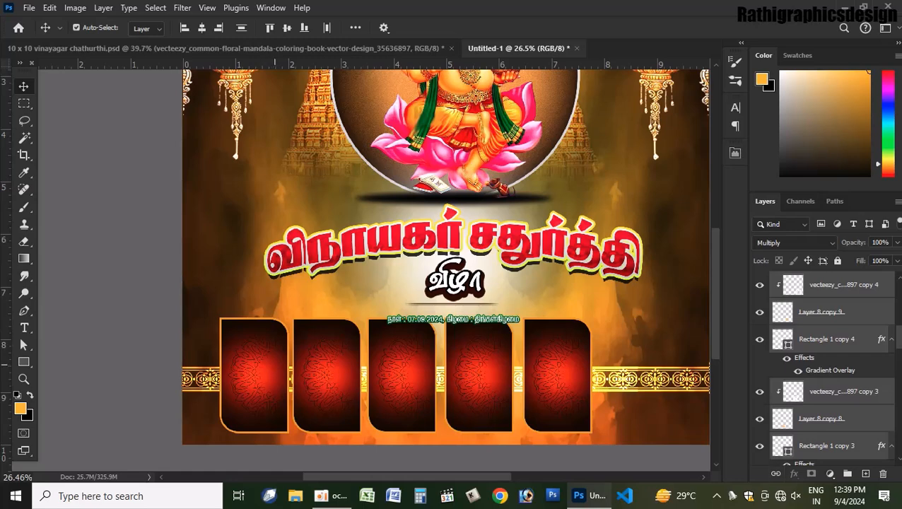
{"action": "left_click_drag", "start_coordinate": [323, 367], "coordinate": [406, 371]}
{"action": "key", "text": "ctrl+z"}
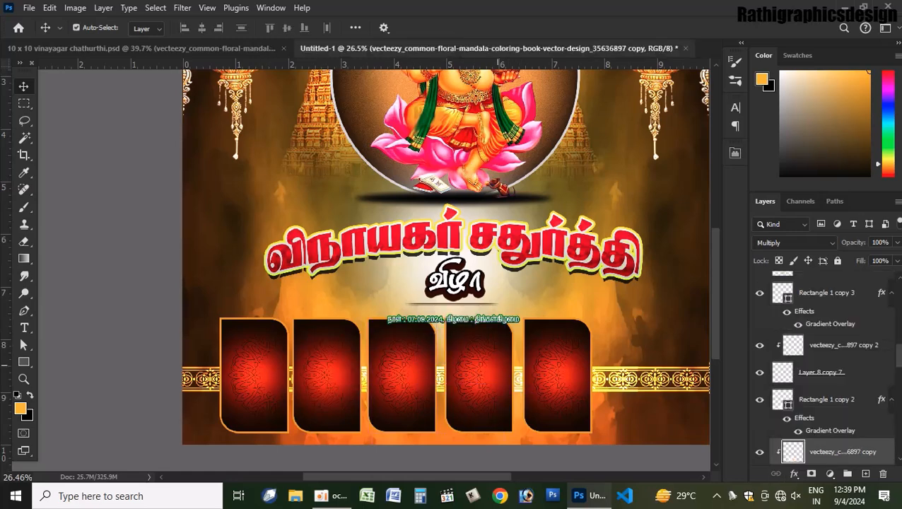
{"action": "left_click", "coordinate": [489, 366]}
{"action": "left_click", "coordinate": [491, 366]}
{"action": "left_click_drag", "start_coordinate": [491, 367], "coordinate": [512, 379]}
{"action": "key", "text": "ctrl+z"}
{"action": "key", "text": "ctrl+z"}
{"action": "key", "text": "ctrl+z"}
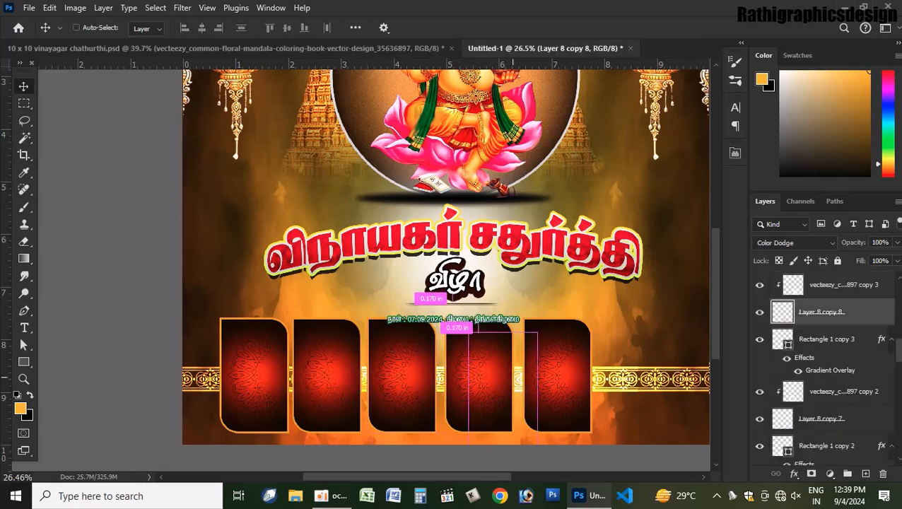
Delete the mandala, glow and rectangle layers of the fourth and fifth photo frames.
{"action": "left_click", "coordinate": [486, 369], "text": "ctrl"}
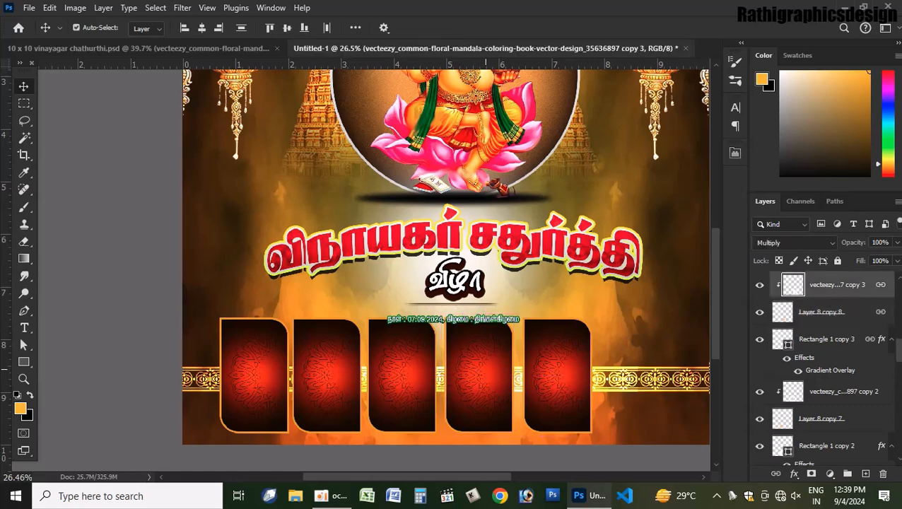
{"action": "key", "text": "Delete"}
{"action": "left_click", "coordinate": [546, 377]}
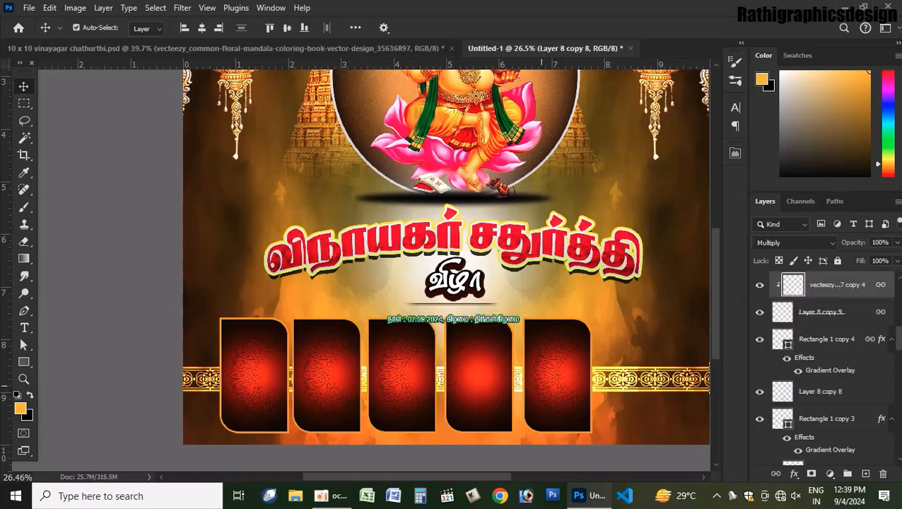
{"action": "key", "text": "Delete"}
{"action": "key", "text": "Delete"}
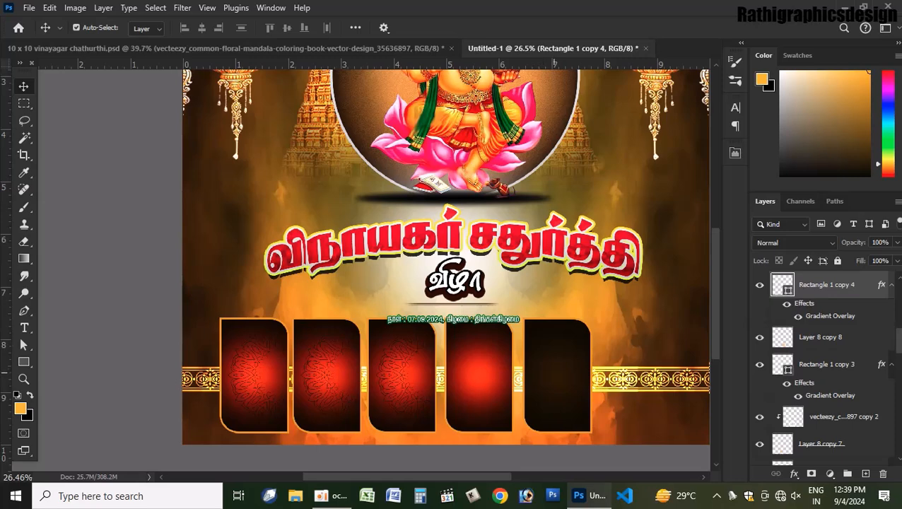
{"action": "key", "text": "Delete"}
{"action": "key", "text": "Delete"}
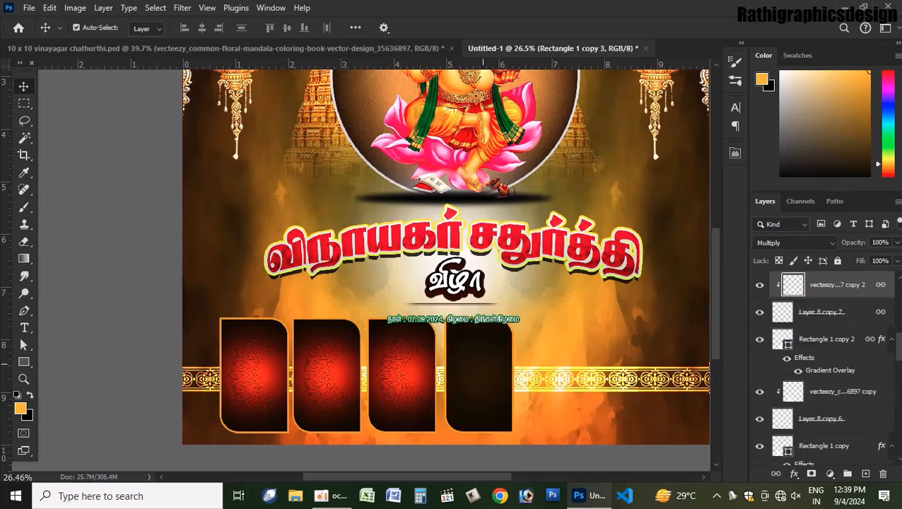
Delete the mandala, glow and rectangle layers of the third and second photo frames.
{"action": "left_click", "coordinate": [416, 365]}
{"action": "key", "text": "Delete"}
{"action": "key", "text": "Delete"}
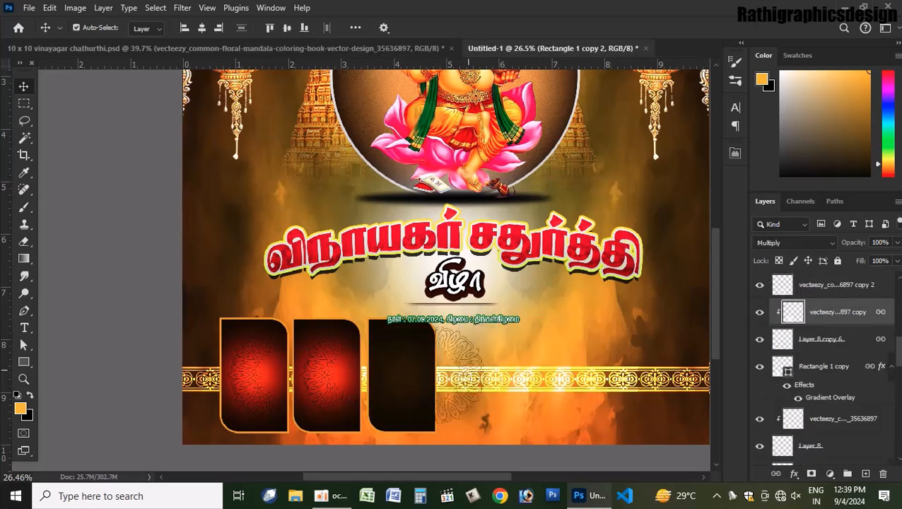
{"action": "key", "text": "Delete"}
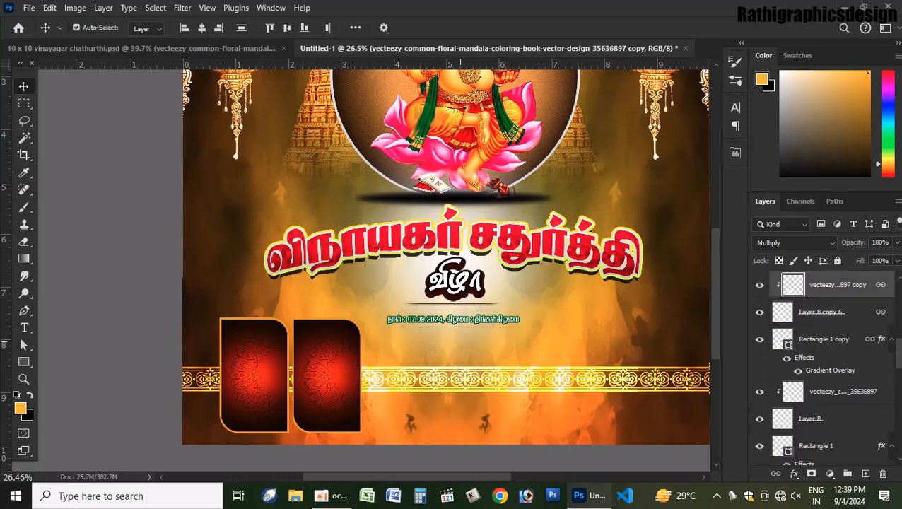
{"action": "key", "text": "Delete"}
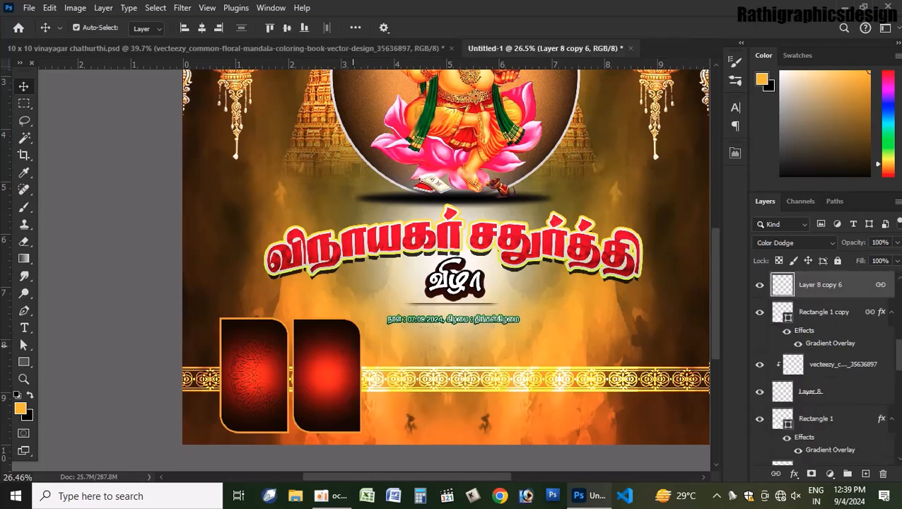
{"action": "key", "text": "Delete"}
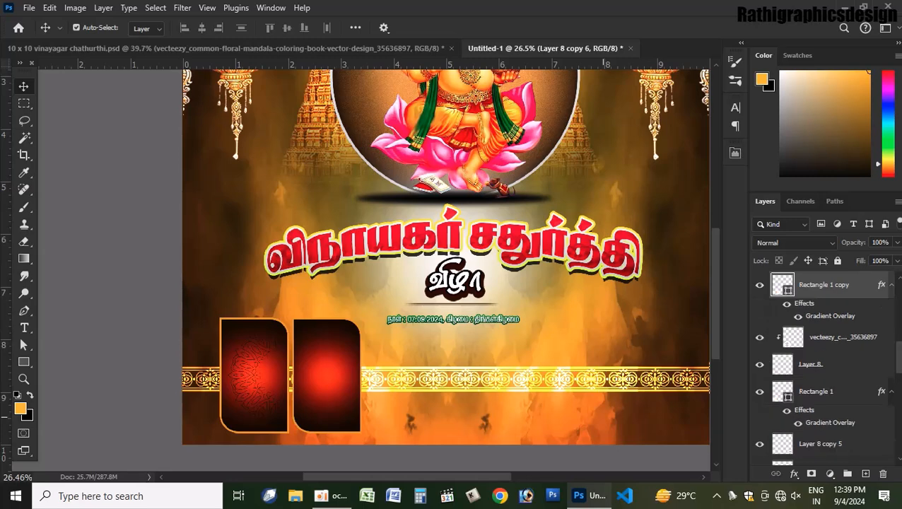
{"action": "key", "text": "Delete"}
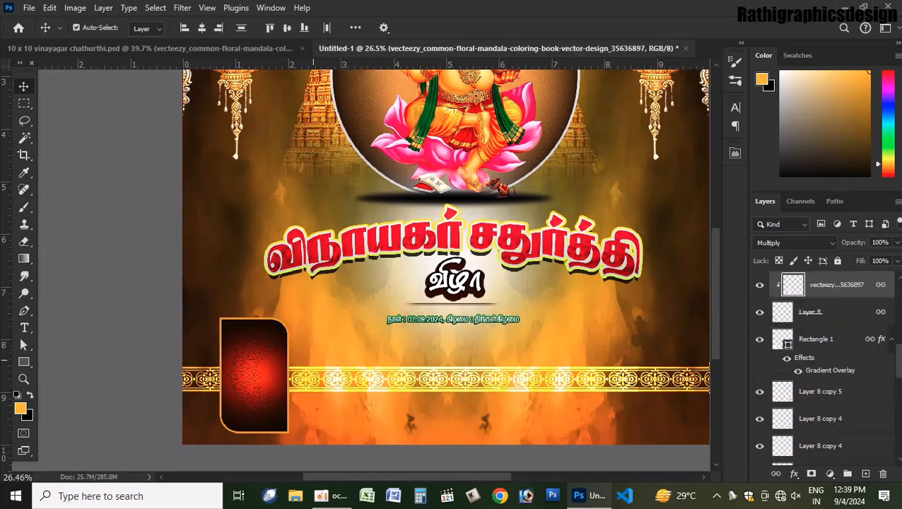
Delete the remaining first frame's mandala, Layer 8 and Rectangle 1, leaving only the ornamental border.
{"action": "key", "text": "Delete"}
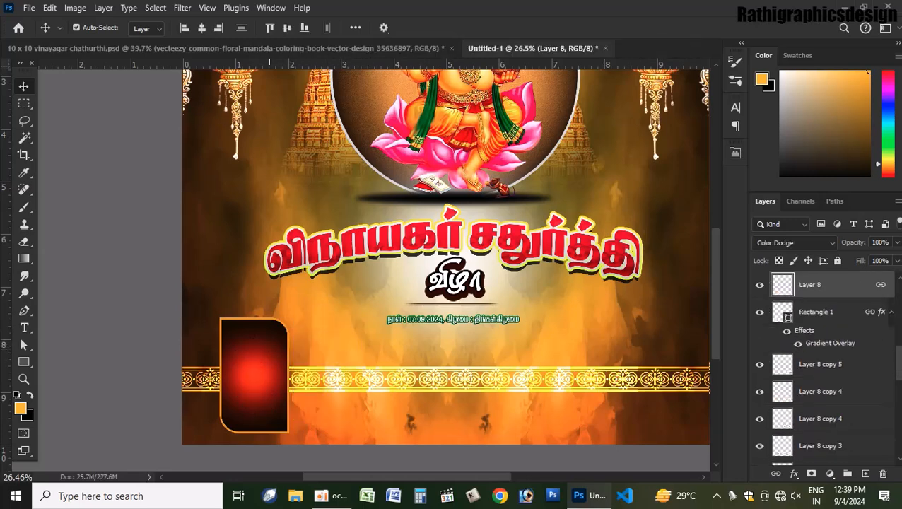
{"action": "key", "text": "Delete"}
{"action": "key", "text": "Delete"}
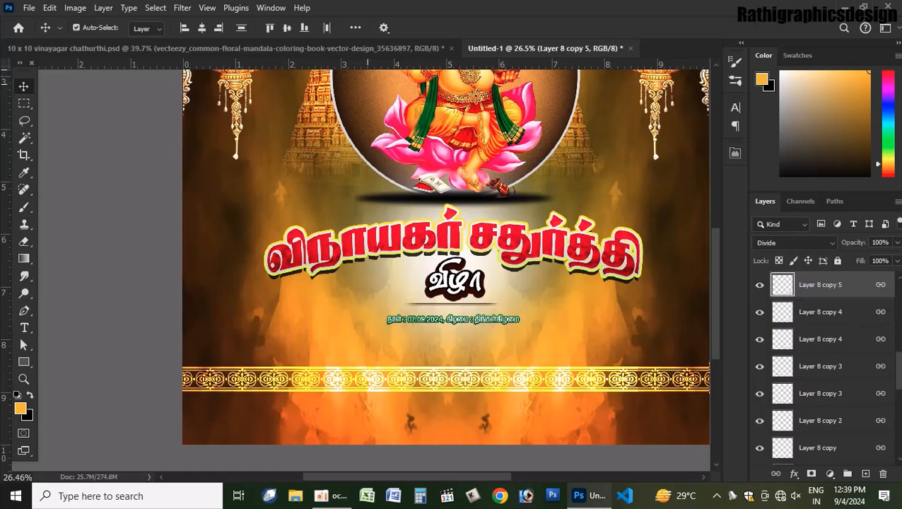
Switch to the 10 x 10 vinayagar chathurthi.psd document and undo its last mandala layer changes.
{"action": "left_click", "coordinate": [323, 49]}
{"action": "scroll", "coordinate": [304, 418], "scroll_direction": "down", "scroll_amount": 1}
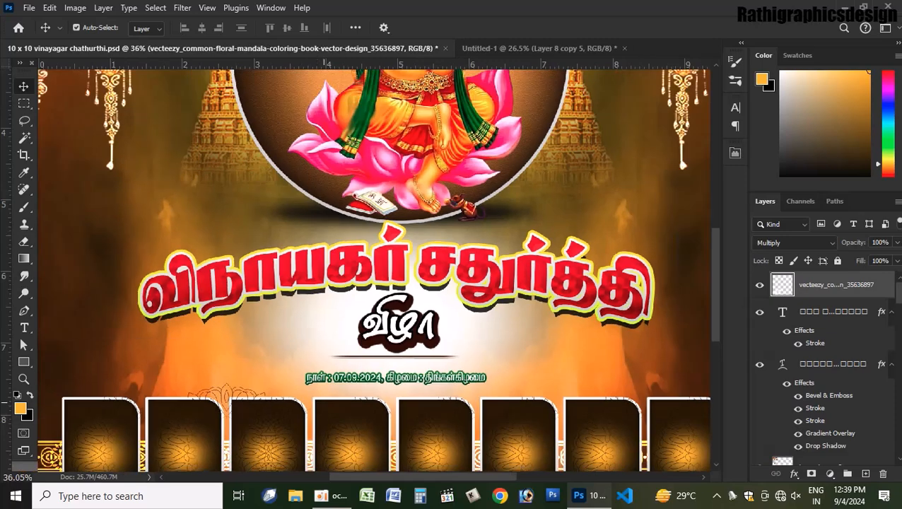
{"action": "key", "text": "ctrl+z"}
{"action": "key", "text": "ctrl+z"}
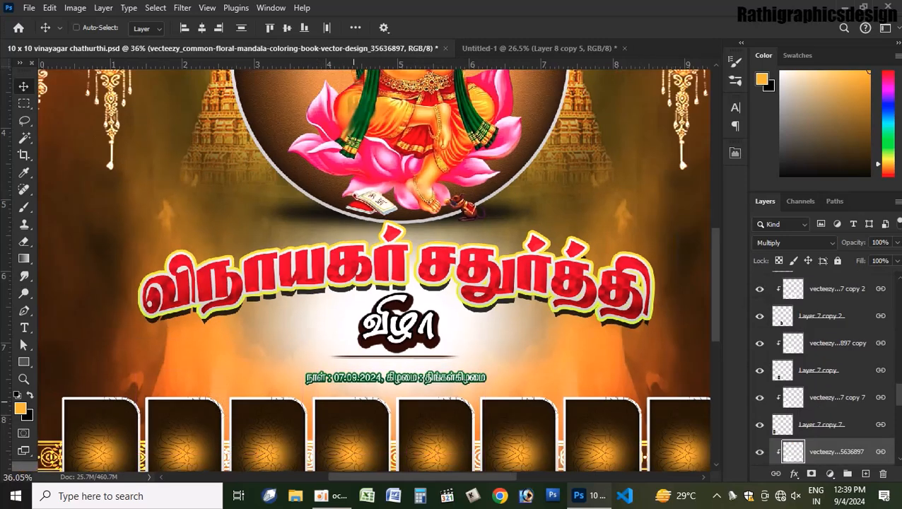
{"action": "left_click_drag", "start_coordinate": [354, 401], "coordinate": [353, 397]}
{"action": "scroll", "coordinate": [373, 269], "scroll_direction": "down", "scroll_amount": 3}
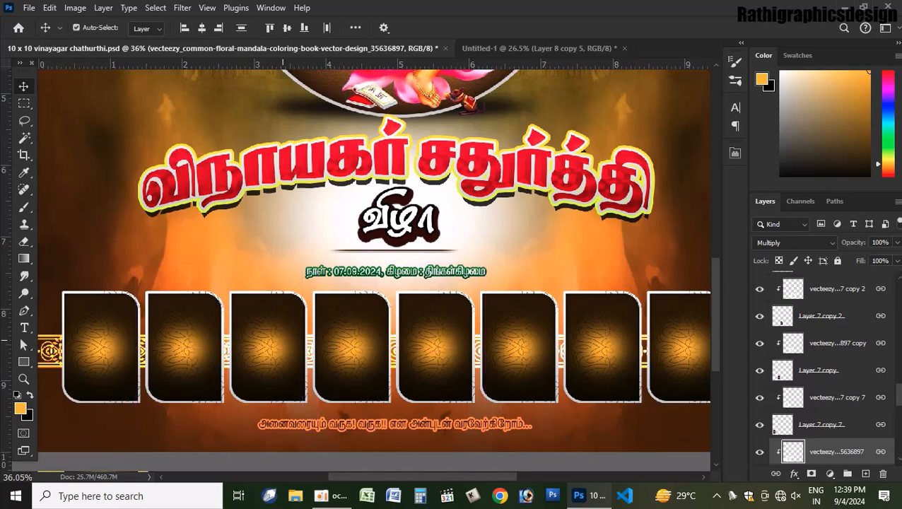
Copy the linked row of eight mandala frames into Untitled-1 and place it across the ornamental border.
{"action": "left_click_drag", "start_coordinate": [271, 314], "coordinate": [249, 281]}
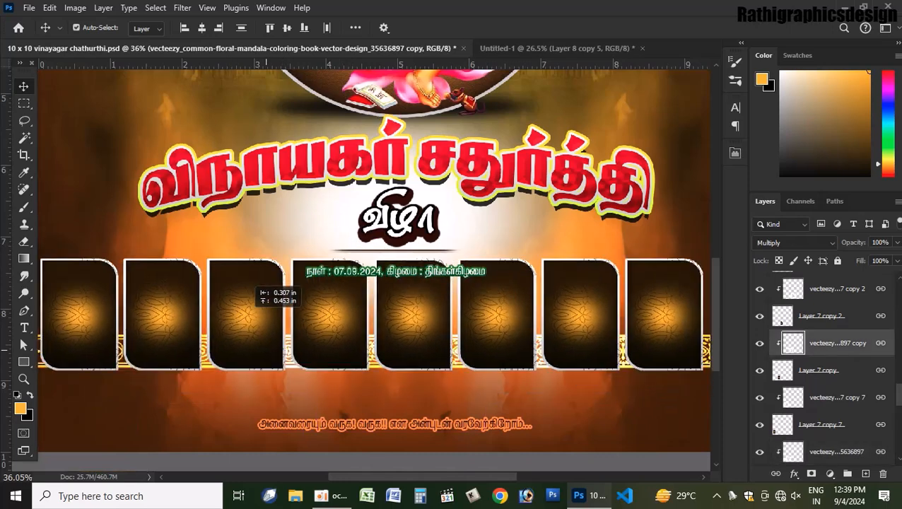
{"action": "left_click_drag", "start_coordinate": [244, 317], "coordinate": [516, 416]}
{"action": "scroll", "coordinate": [516, 416], "scroll_direction": "down", "scroll_amount": 2}
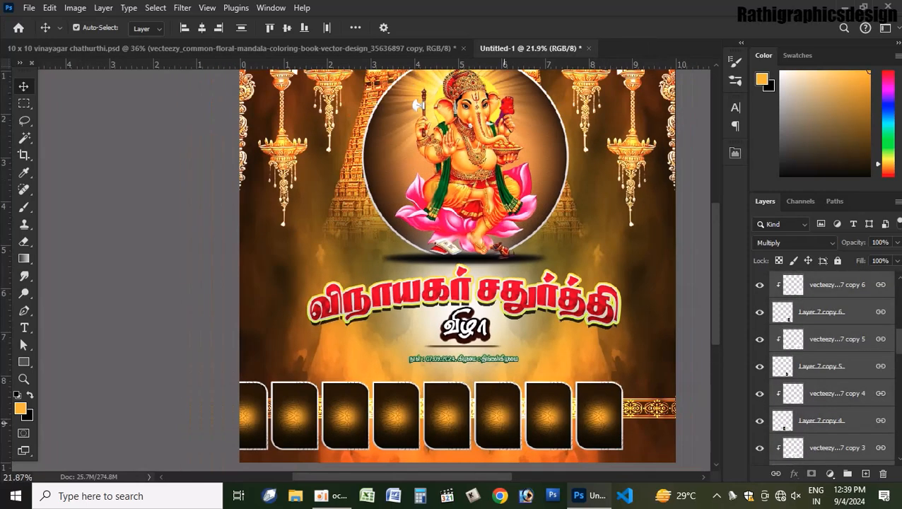
{"action": "left_click_drag", "start_coordinate": [450, 418], "coordinate": [454, 416]}
{"action": "left_click_drag", "start_coordinate": [469, 384], "coordinate": [506, 379]}
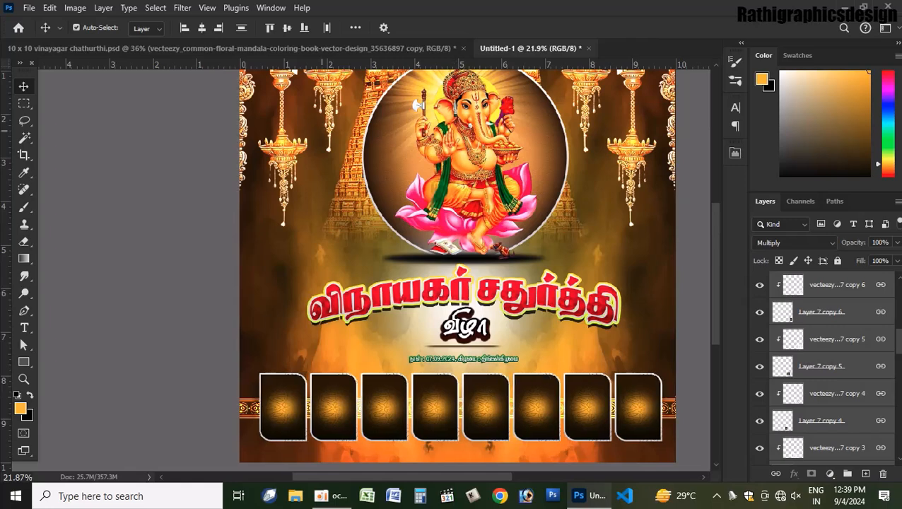
Copy the Tamil welcome line from the reference document into Untitled-1 and place it centred below the frame row.
{"action": "left_click", "coordinate": [134, 48]}
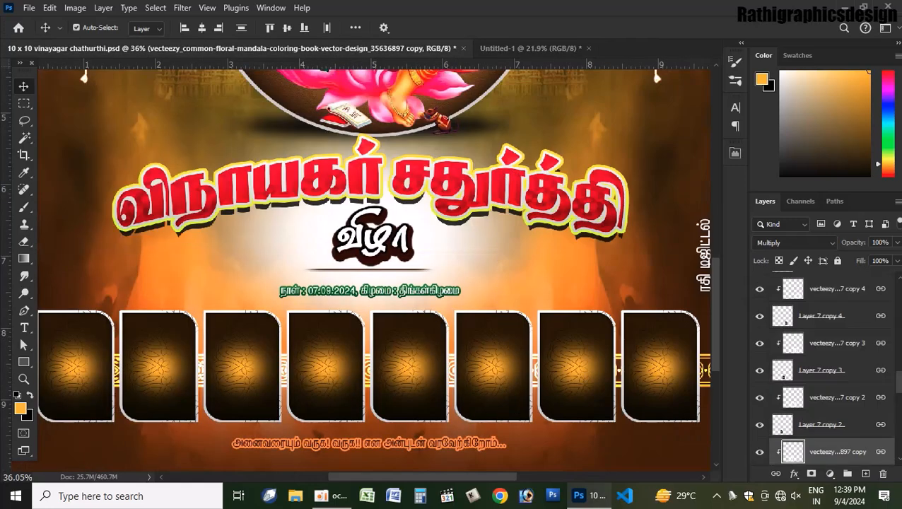
{"action": "scroll", "coordinate": [373, 269], "scroll_direction": "down", "scroll_amount": 3}
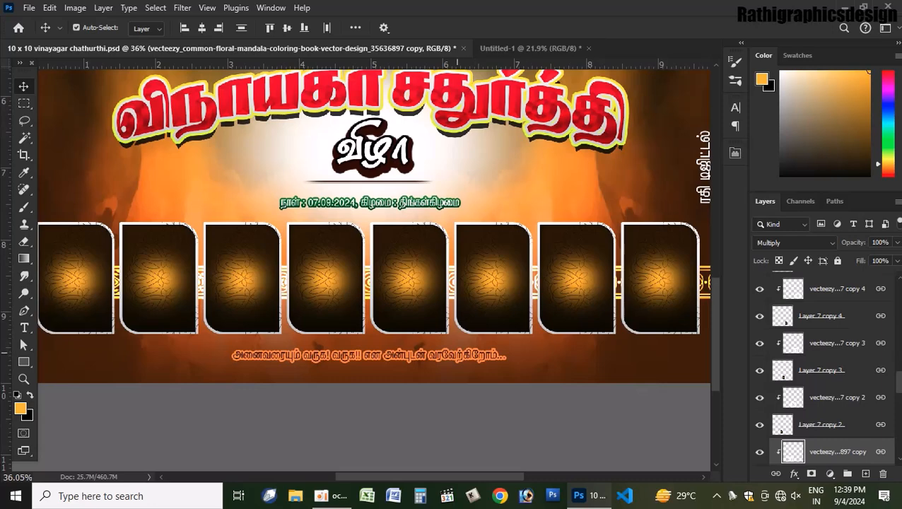
{"action": "left_click", "coordinate": [458, 354]}
{"action": "double_click", "coordinate": [458, 355]}
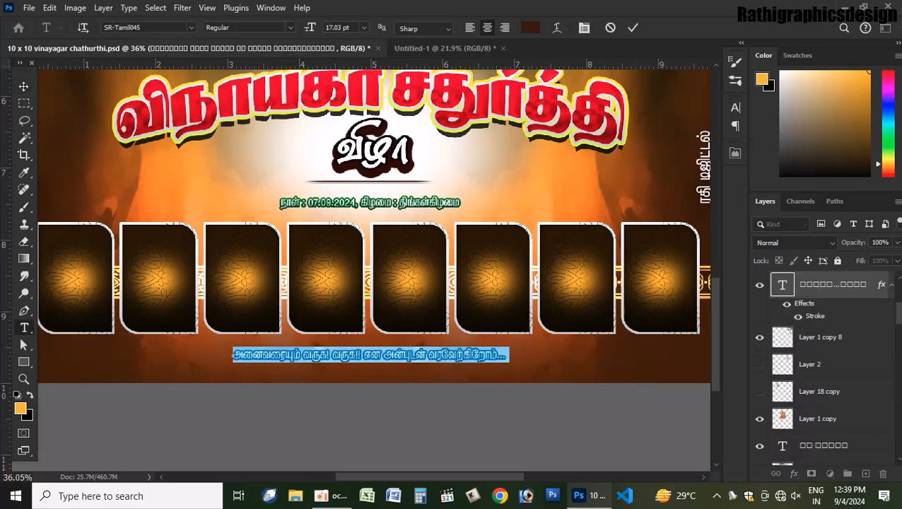
{"action": "left_click", "coordinate": [632, 27]}
{"action": "left_click_drag", "start_coordinate": [353, 355], "coordinate": [458, 460]}
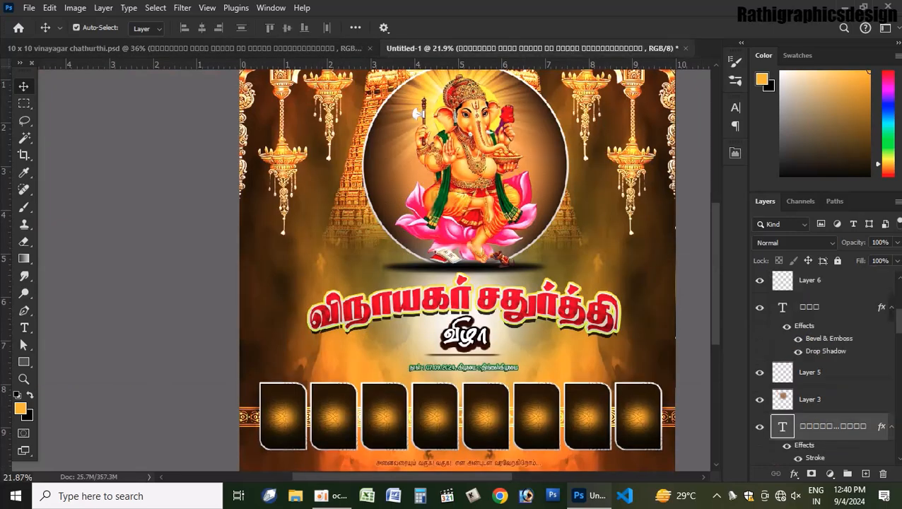
{"action": "scroll", "coordinate": [460, 354], "scroll_direction": "down", "scroll_amount": 3}
{"action": "scroll", "coordinate": [460, 346], "scroll_direction": "up", "scroll_amount": 4}
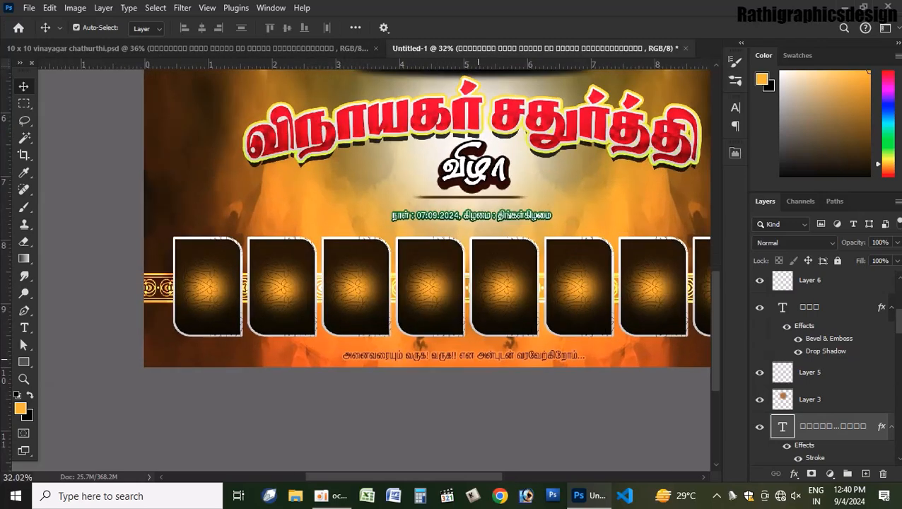
{"action": "scroll", "coordinate": [493, 354], "scroll_direction": "down", "scroll_amount": 2}
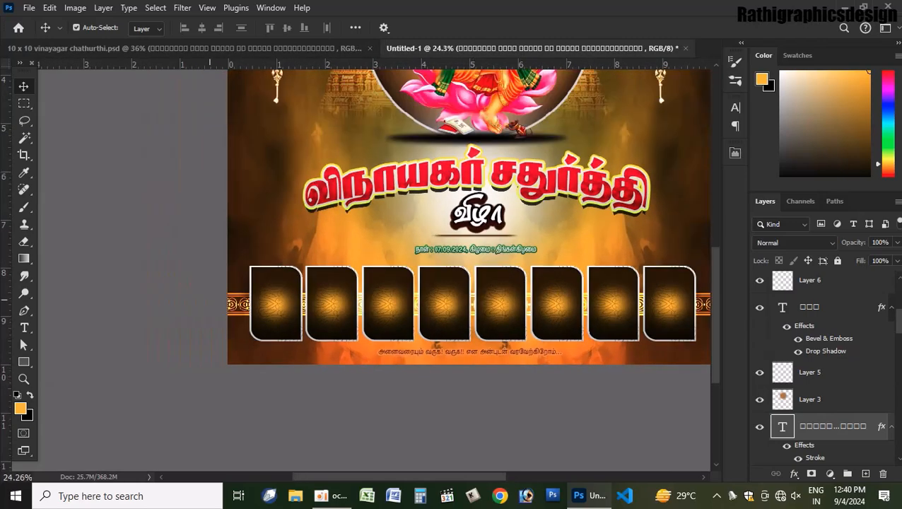
Create a new layer above the welcome text and sample the background's dark brown for the Brush, without keeping the marquee selection.
{"action": "scroll", "coordinate": [493, 354], "scroll_direction": "down", "scroll_amount": 1}
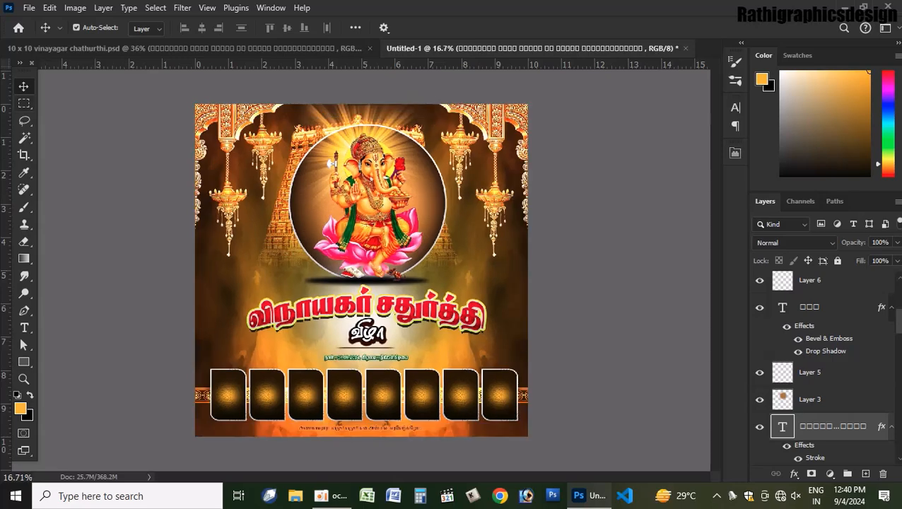
{"action": "key", "text": "m"}
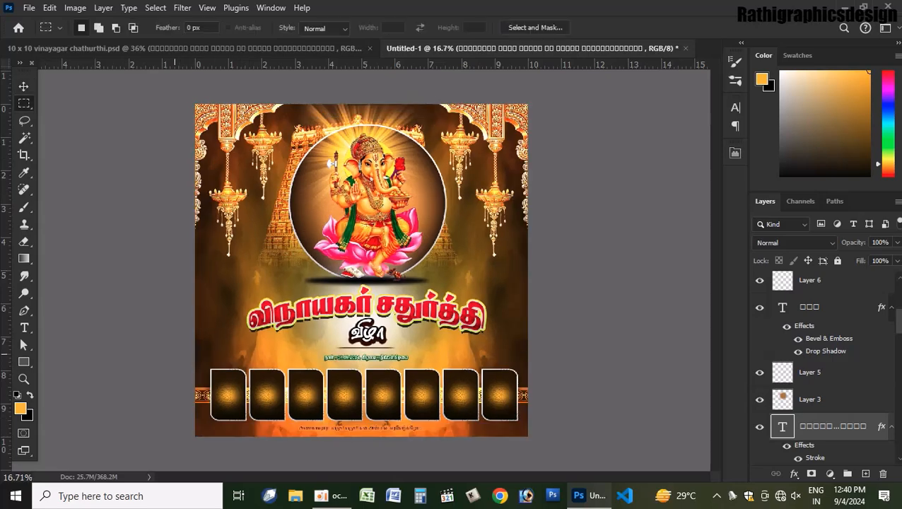
{"action": "left_click_drag", "start_coordinate": [189, 353], "coordinate": [569, 425]}
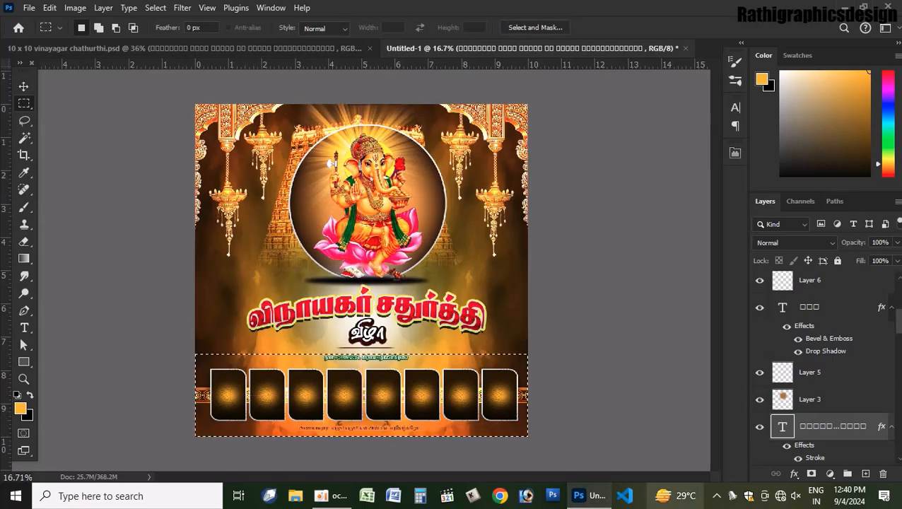
{"action": "key", "text": "ctrl+shift+n"}
{"action": "key", "text": "Return"}
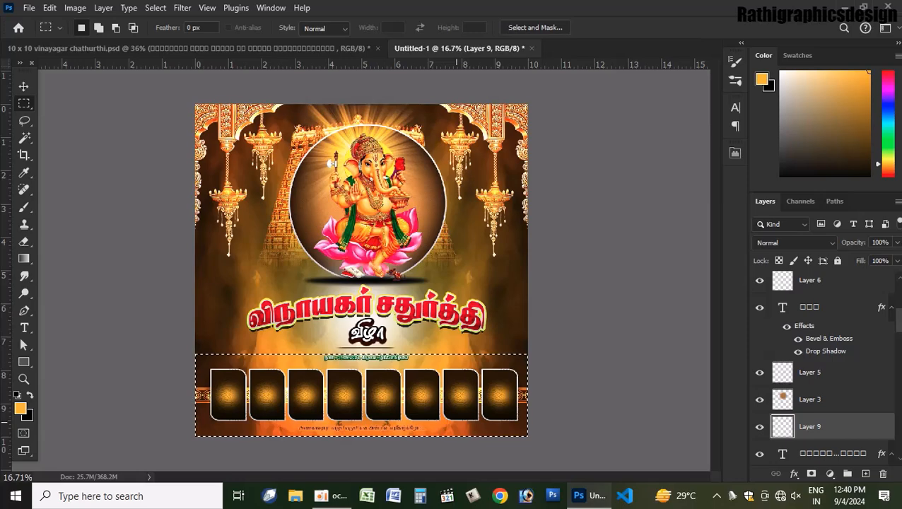
{"action": "key", "text": "b"}
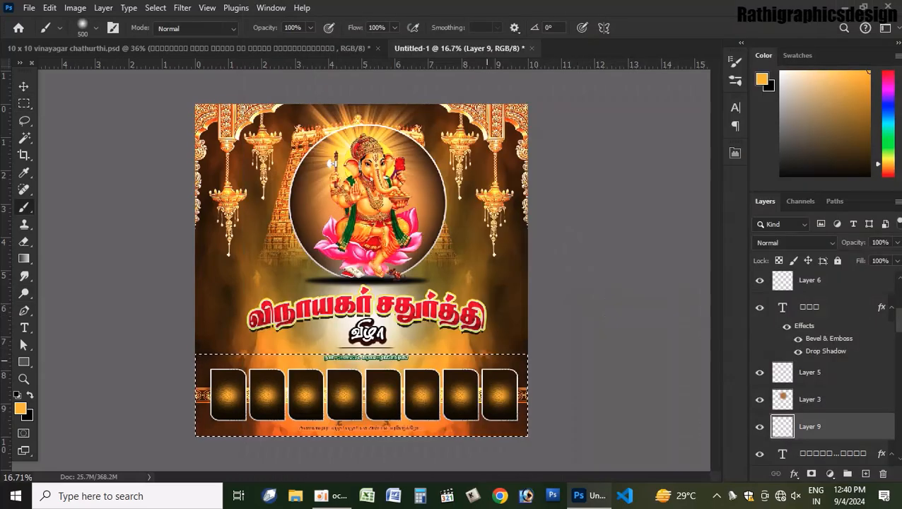
{"action": "left_click", "coordinate": [498, 359], "text": "alt"}
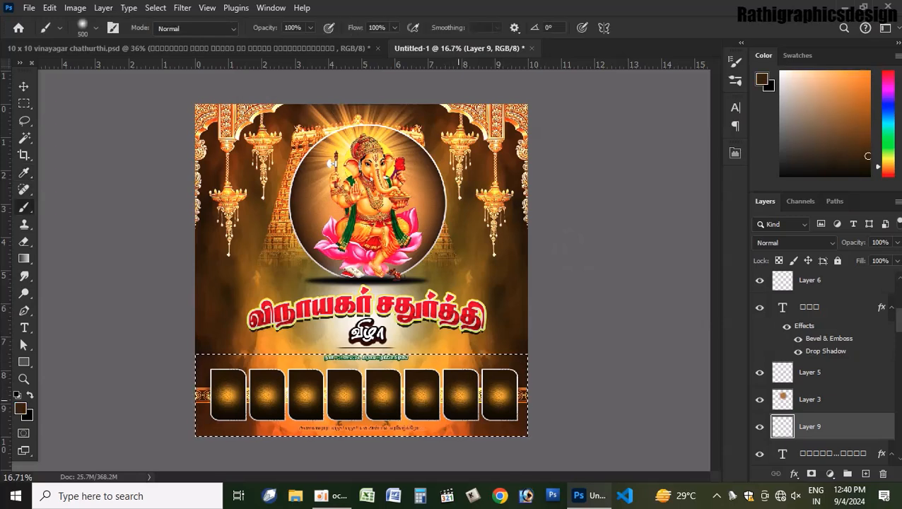
{"action": "key", "text": "ctrl+d"}
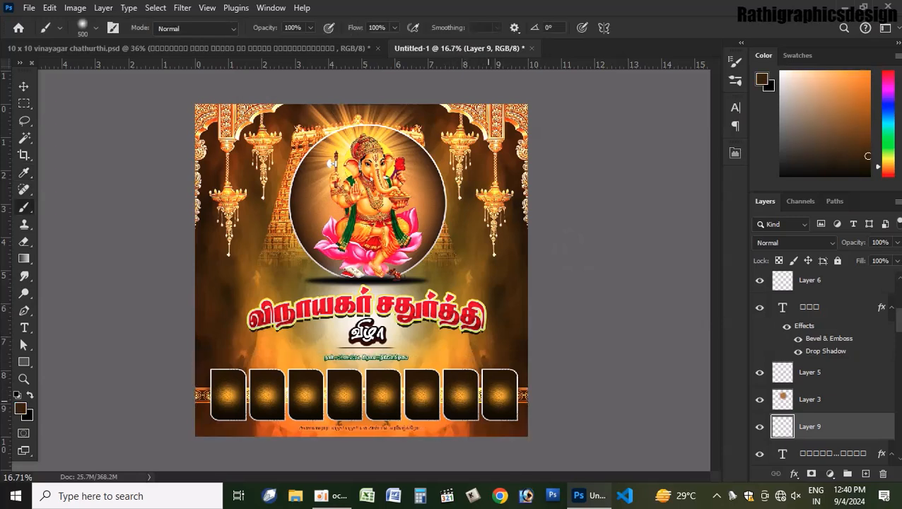
Enlarge the soft brush to 2400 px and paint a dark brown shade across the poster's lower part on Layer 9.
{"action": "key", "text": "bracketright"}
{"action": "key", "text": "bracketright"}
{"action": "key", "text": "bracketright"}
{"action": "key", "text": "bracketright"}
{"action": "key", "text": "bracketright"}
{"action": "key", "text": "bracketright"}
{"action": "key", "text": "bracketright"}
{"action": "key", "text": "bracketright"}
{"action": "key", "text": "bracketright"}
{"action": "key", "text": "bracketright"}
{"action": "key", "text": "bracketright"}
{"action": "key", "text": "bracketright"}
{"action": "key", "text": "bracketright"}
{"action": "key", "text": "bracketright"}
{"action": "key", "text": "bracketright"}
{"action": "scroll", "coordinate": [526, 400], "scroll_direction": "down", "scroll_amount": 4}
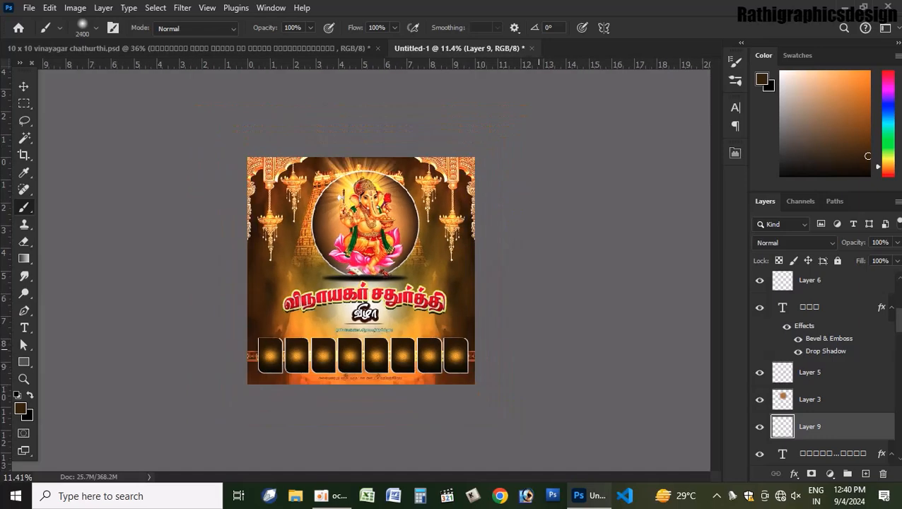
{"action": "left_click_drag", "start_coordinate": [438, 353], "coordinate": [265, 353]}
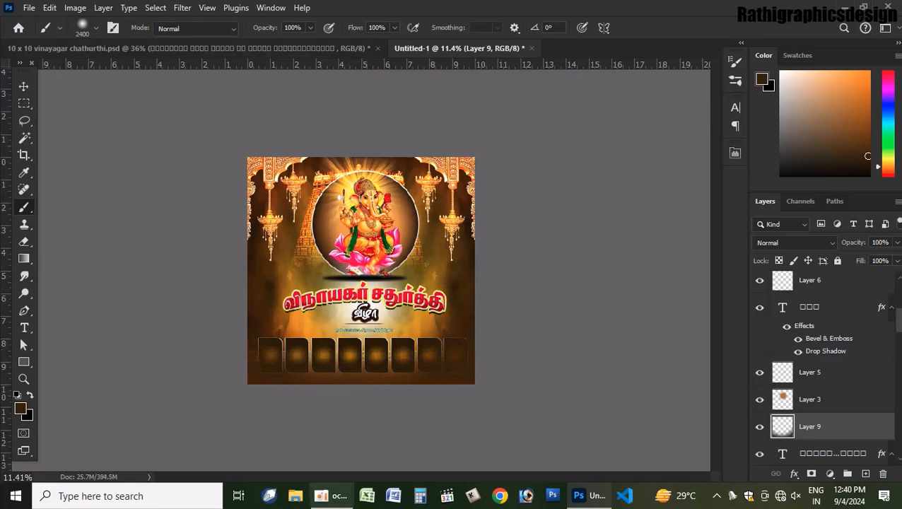
Move the dark brown shading Layer 9 down the layer stack to directly above the Layer 9 copy background layer.
{"action": "key", "text": "v"}
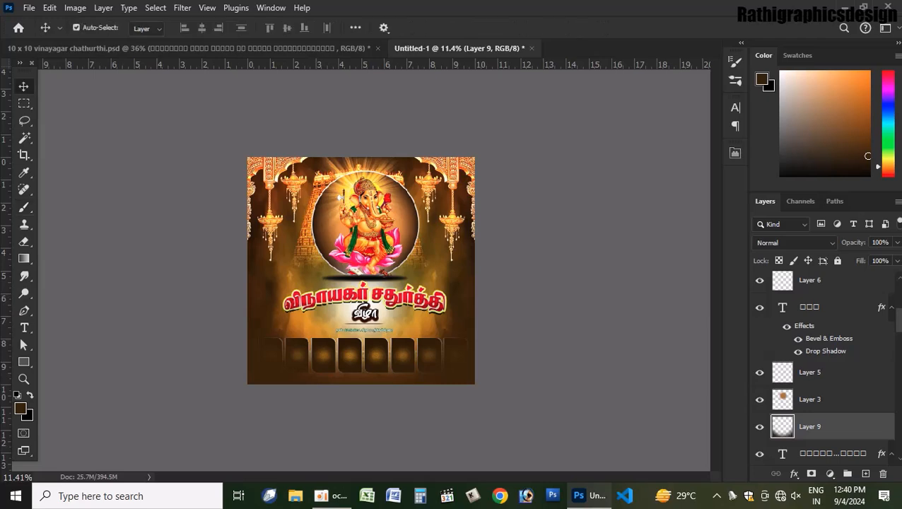
{"action": "left_click", "coordinate": [76, 28]}
{"action": "key", "text": "ctrl+shift"}
{"action": "key", "text": "ctrl+["}
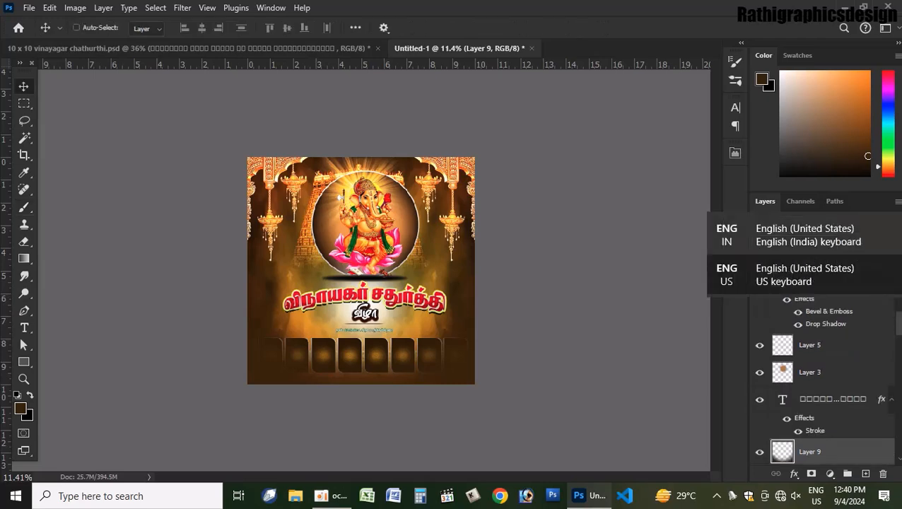
{"action": "key", "text": "ctrl+["}
{"action": "key", "text": "ctrl+]"}
{"action": "key", "text": "ctrl+bracketright"}
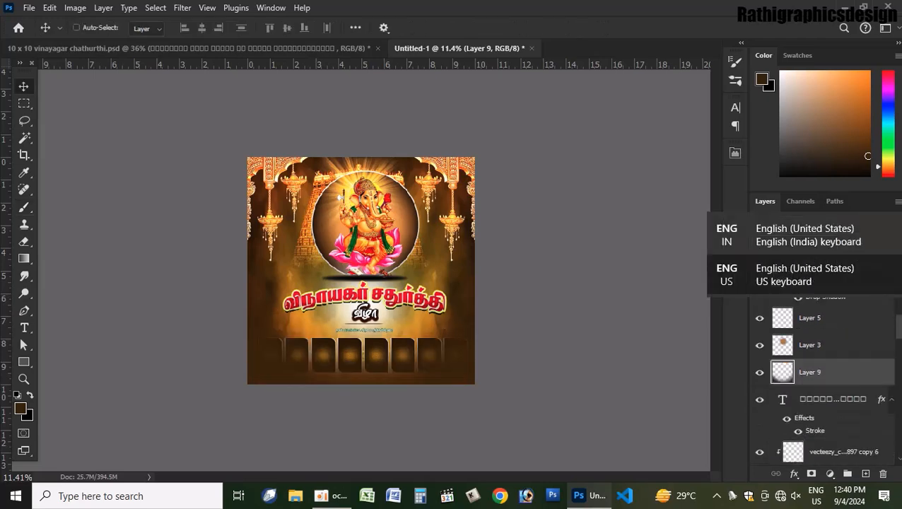
{"action": "key", "text": "ctrl+bracketleft"}
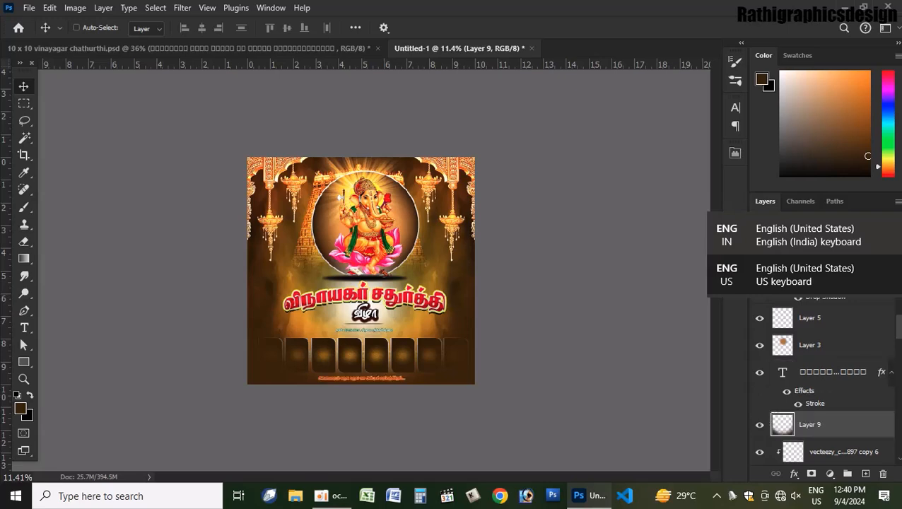
{"action": "key", "text": "ctrl+bracketleft"}
{"action": "key", "text": "ctrl+bracketleft"}
{"action": "key", "text": "ctrl+bracketleft"}
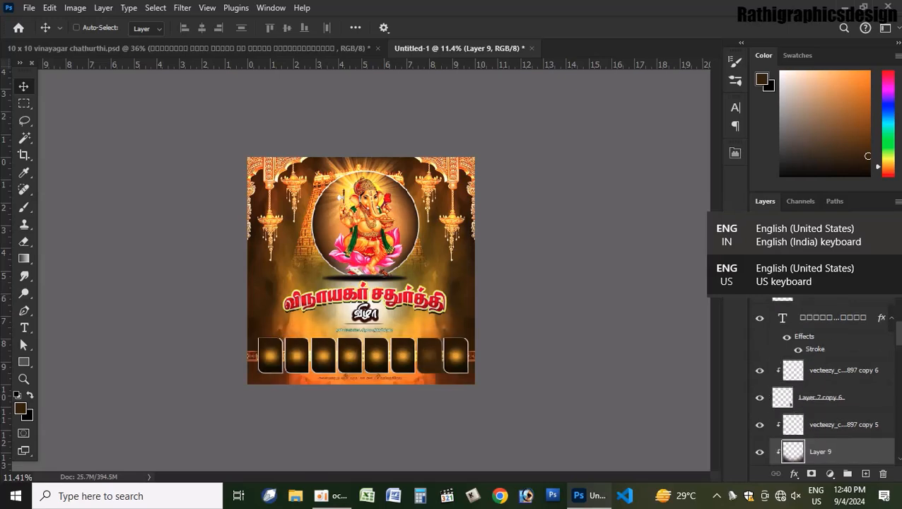
{"action": "key", "text": "ctrl+bracketleft"}
{"action": "key", "text": "ctrl+bracketleft"}
{"action": "key", "text": "ctrl+bracketleft"}
{"action": "key", "text": "ctrl+bracketleft"}
{"action": "key", "text": "ctrl+bracketleft"}
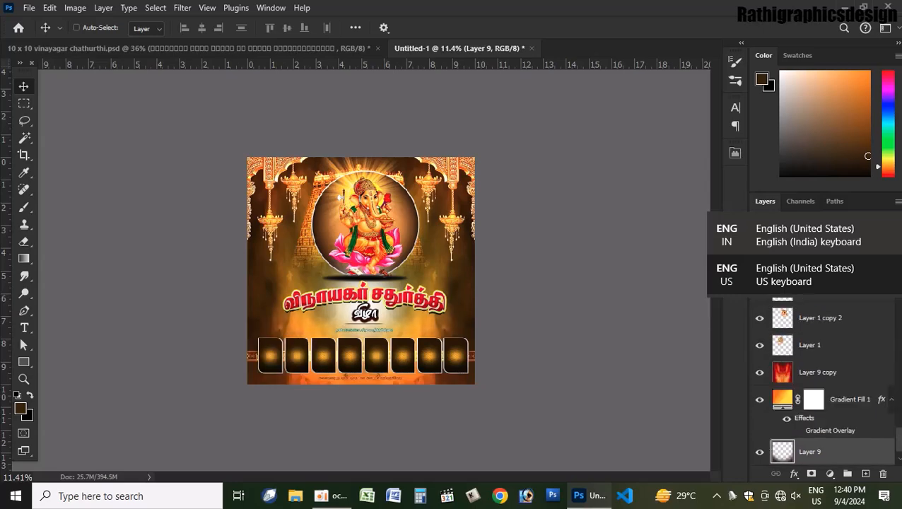
{"action": "key", "text": "ctrl+bracketright"}
{"action": "key", "text": "ctrl+bracketright"}
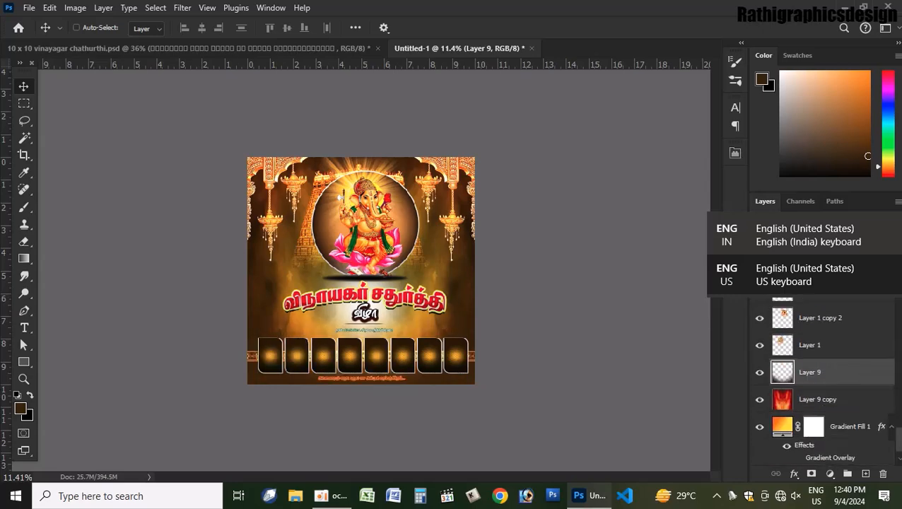
Compare the blend modes on Layer 9 and set the shading to Multiply.
{"action": "scroll", "coordinate": [347, 399], "scroll_direction": "up", "scroll_amount": 6}
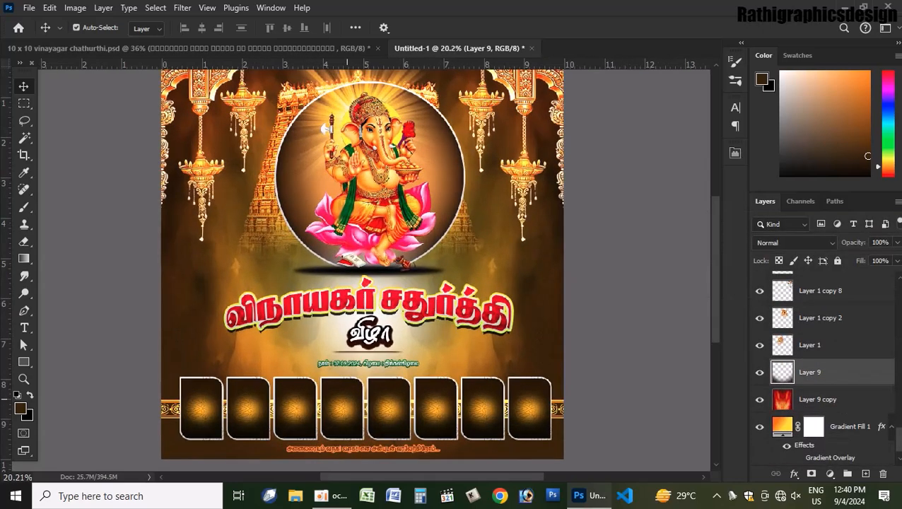
{"action": "left_click", "coordinate": [794, 242]}
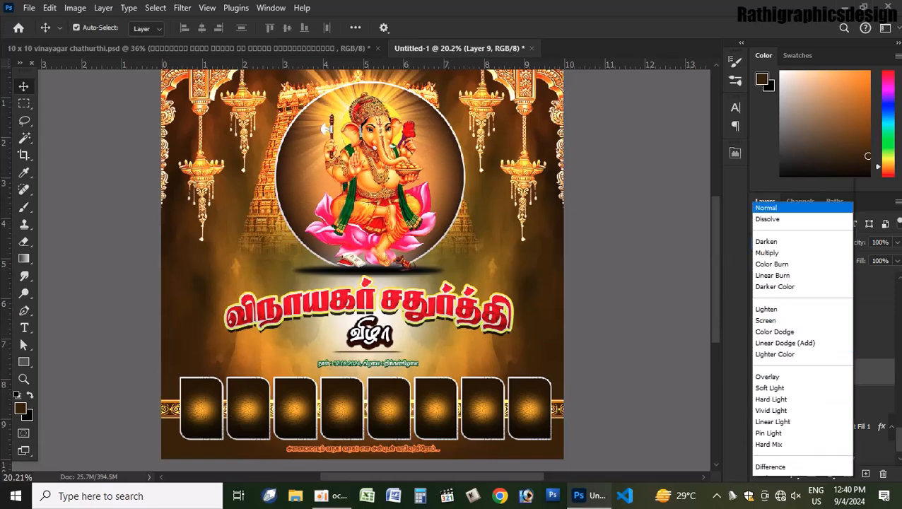
{"action": "left_click", "coordinate": [777, 241]}
{"action": "key", "text": "Down"}
{"action": "key", "text": "Down"}
{"action": "key", "text": "Down"}
{"action": "key", "text": "Down"}
{"action": "key", "text": "Down"}
{"action": "key", "text": "Down"}
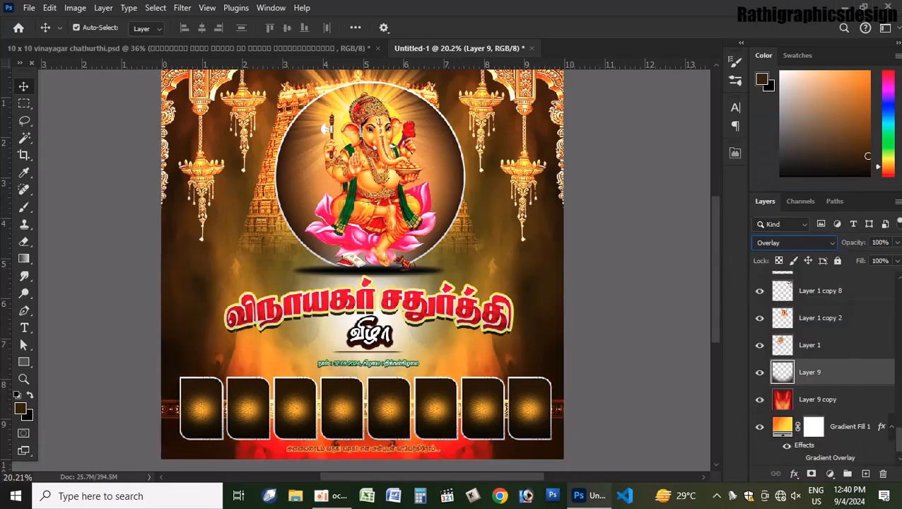
{"action": "key", "text": "Down"}
{"action": "key", "text": "Down"}
{"action": "key", "text": "Down"}
{"action": "key", "text": "Down"}
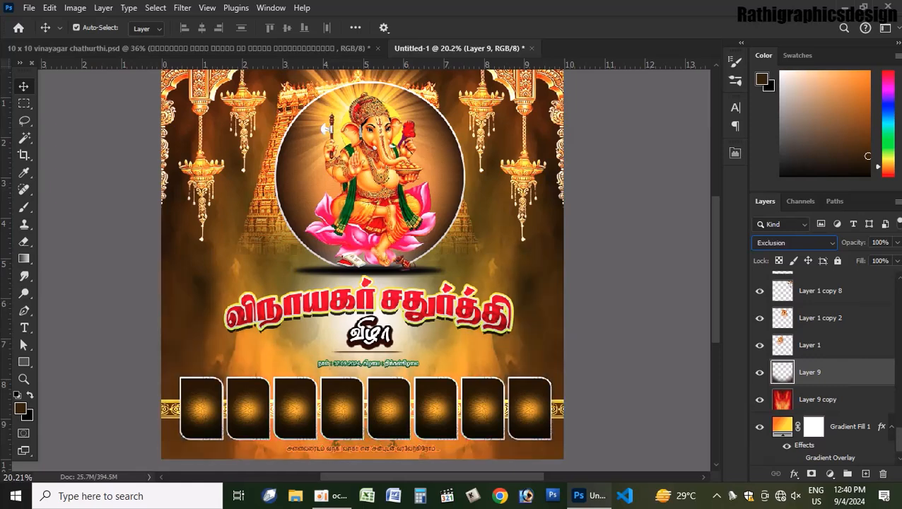
{"action": "key", "text": "Down"}
{"action": "key", "text": "Down"}
{"action": "key", "text": "Up"}
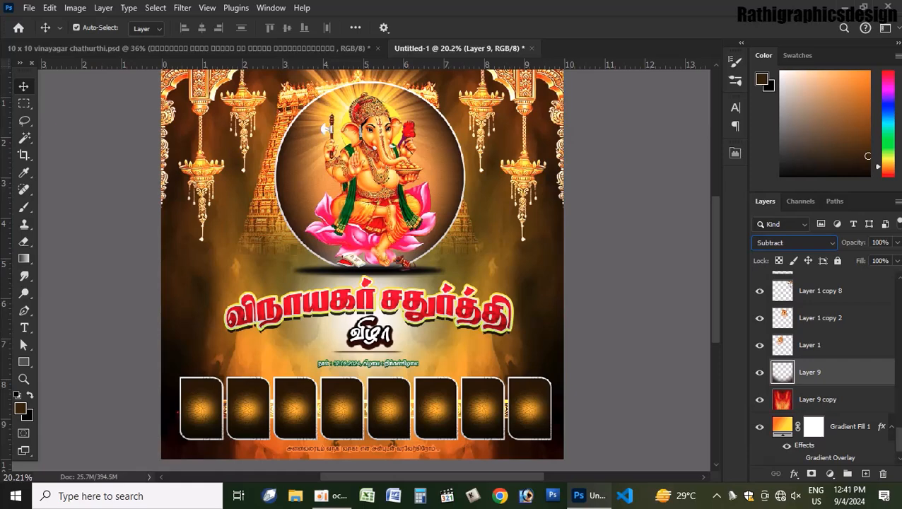
{"action": "key", "text": "Up"}
{"action": "key", "text": "Up"}
{"action": "key", "text": "Up"}
{"action": "key", "text": "Up"}
{"action": "key", "text": "Up"}
{"action": "key", "text": "Up"}
{"action": "key", "text": "Up"}
{"action": "key", "text": "Up"}
{"action": "key", "text": "Up"}
{"action": "key", "text": "Up"}
{"action": "key", "text": "Up"}
{"action": "key", "text": "Up"}
{"action": "key", "text": "Up"}
{"action": "key", "text": "Up"}
{"action": "key", "text": "Up"}
{"action": "key", "text": "Up"}
{"action": "key", "text": "Up"}
{"action": "key", "text": "Up"}
{"action": "key", "text": "Up"}
{"action": "key", "text": "Up"}
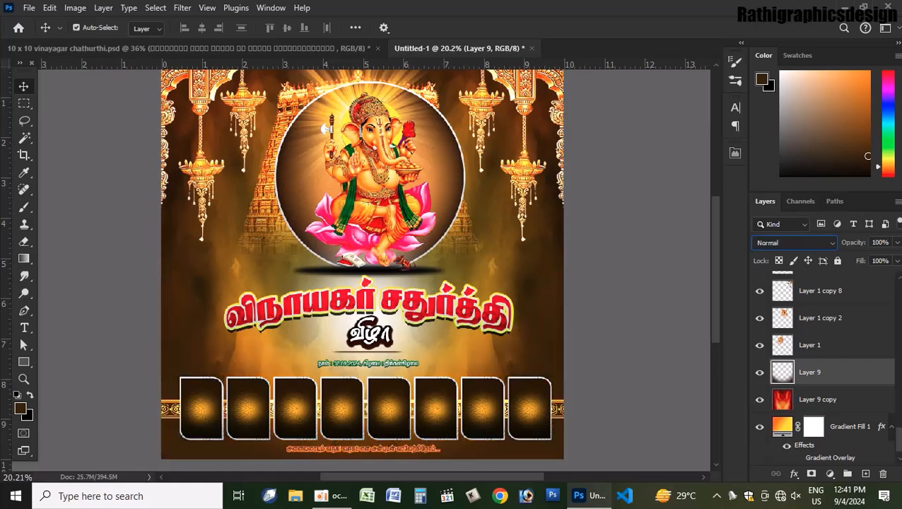
{"action": "key", "text": "Down"}
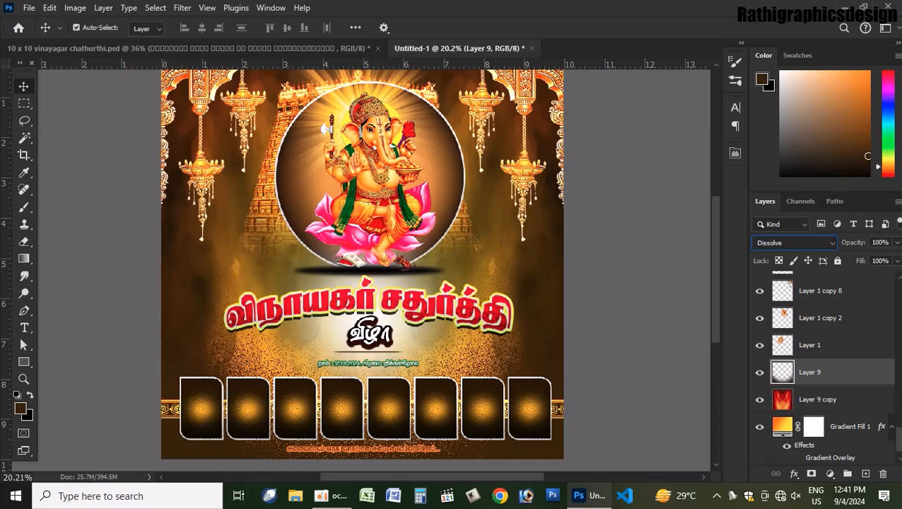
{"action": "key", "text": "Down"}
{"action": "key", "text": "Down"}
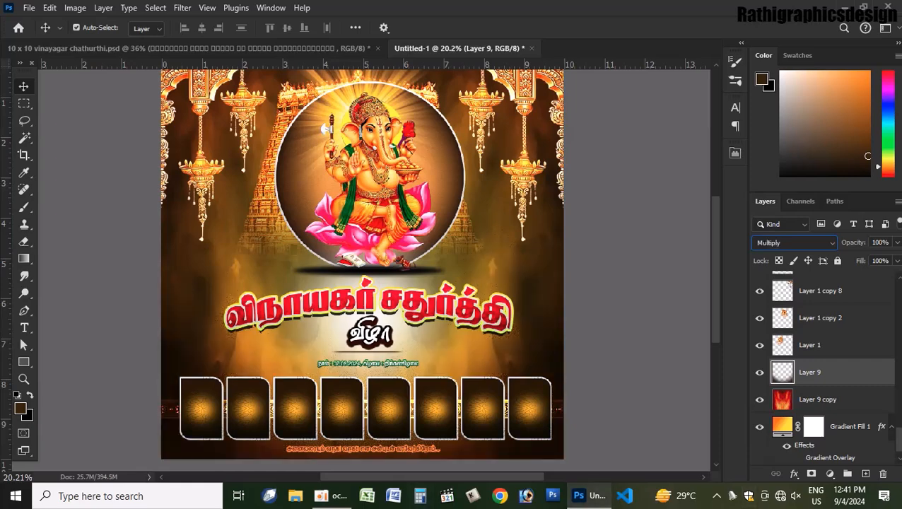
{"action": "left_click", "coordinate": [622, 283]}
{"action": "scroll", "coordinate": [361, 270], "scroll_direction": "down", "scroll_amount": 2}
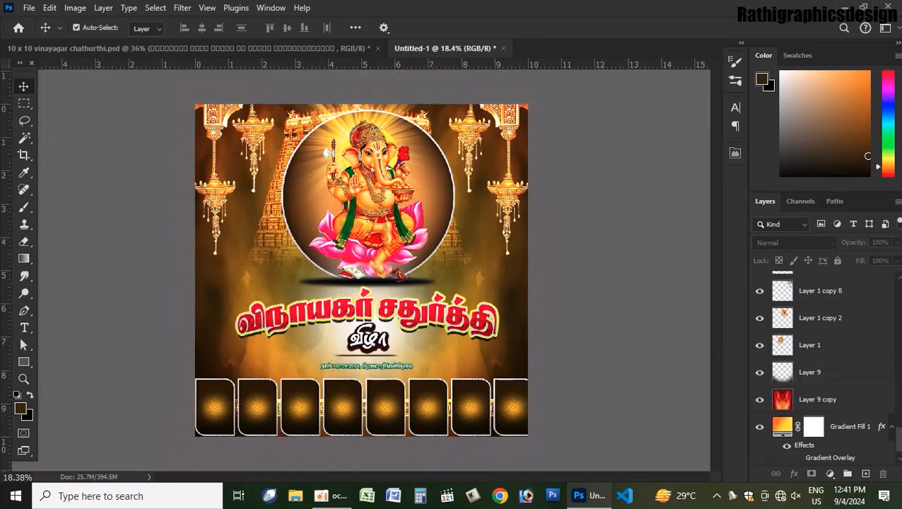
Duplicate Layer 9, flip the copy vertically and move it up to shade the upper part of the poster.
{"action": "left_click", "coordinate": [810, 373]}
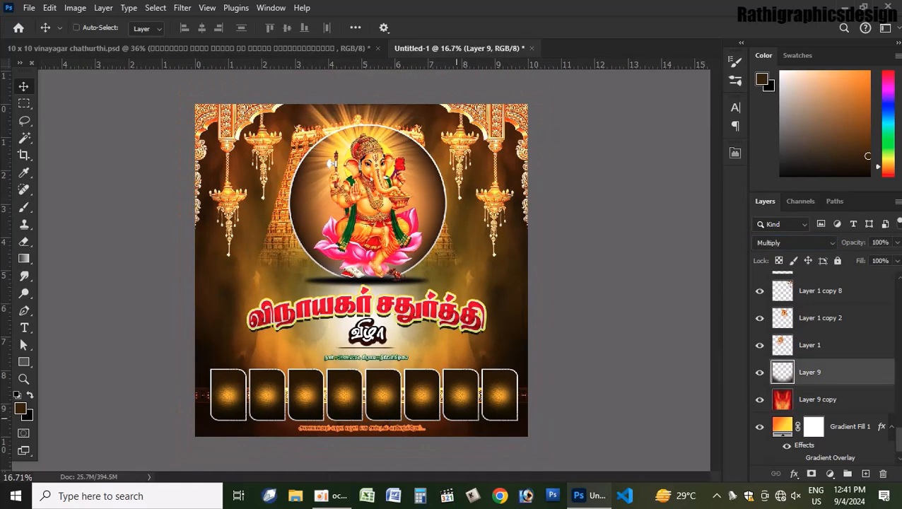
{"action": "key", "text": "ctrl+j"}
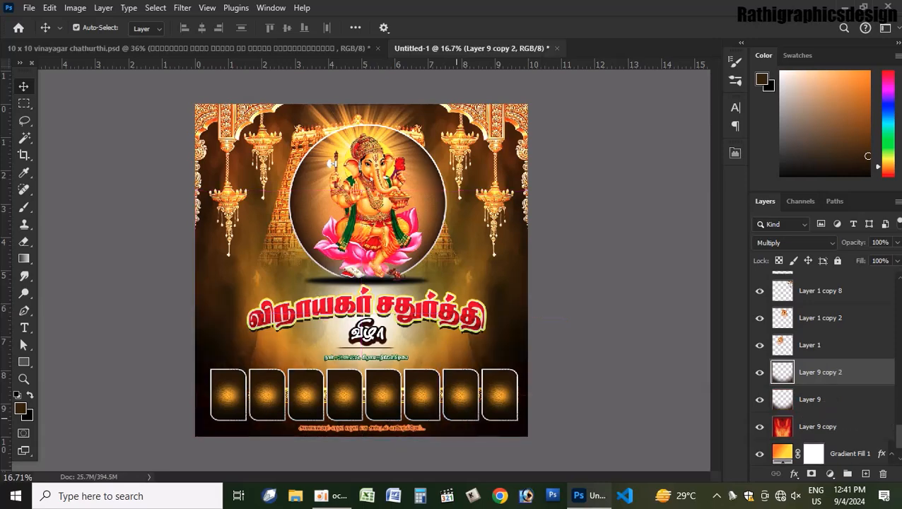
{"action": "key", "text": "ctrl+t"}
{"action": "right_click", "coordinate": [520, 63]}
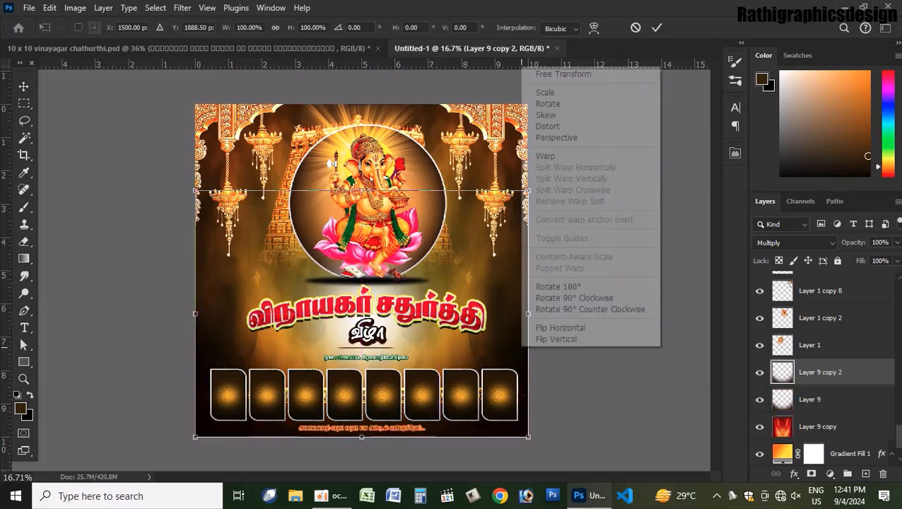
{"action": "left_click", "coordinate": [548, 339]}
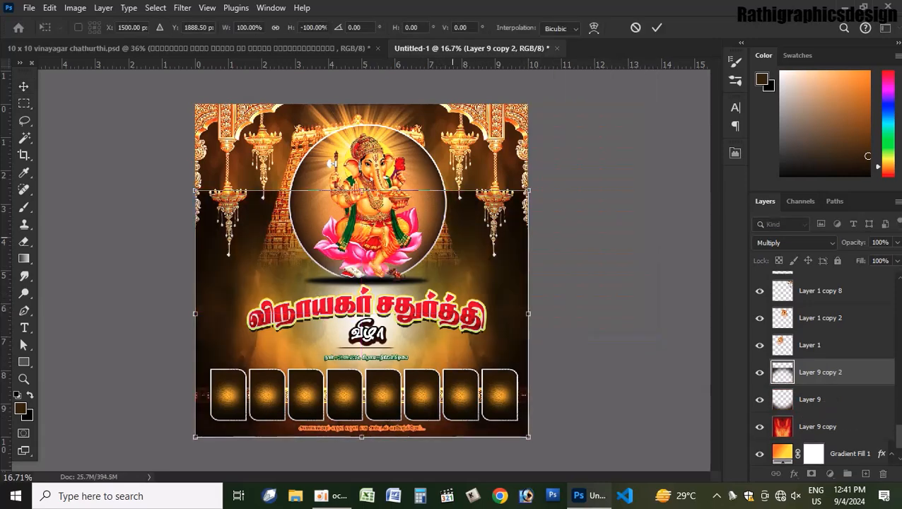
{"action": "key", "text": "Return"}
{"action": "left_click_drag", "start_coordinate": [463, 195], "coordinate": [465, 111]}
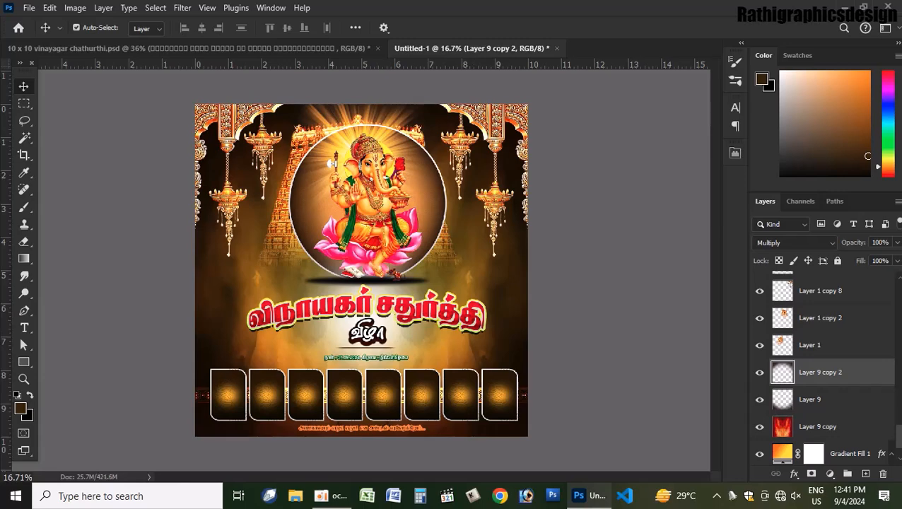
Try several blend modes on the flipped shading layer, Layer 9 copy 2, and settle on Color Dodge.
{"action": "left_click", "coordinate": [795, 243]}
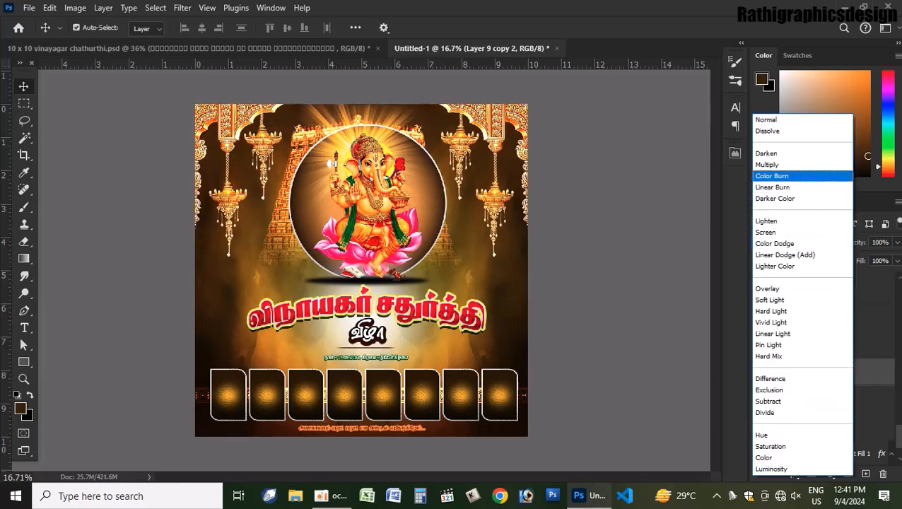
{"action": "left_click", "coordinate": [792, 175]}
{"action": "key", "text": "Down"}
{"action": "key", "text": "Down"}
{"action": "key", "text": "Down"}
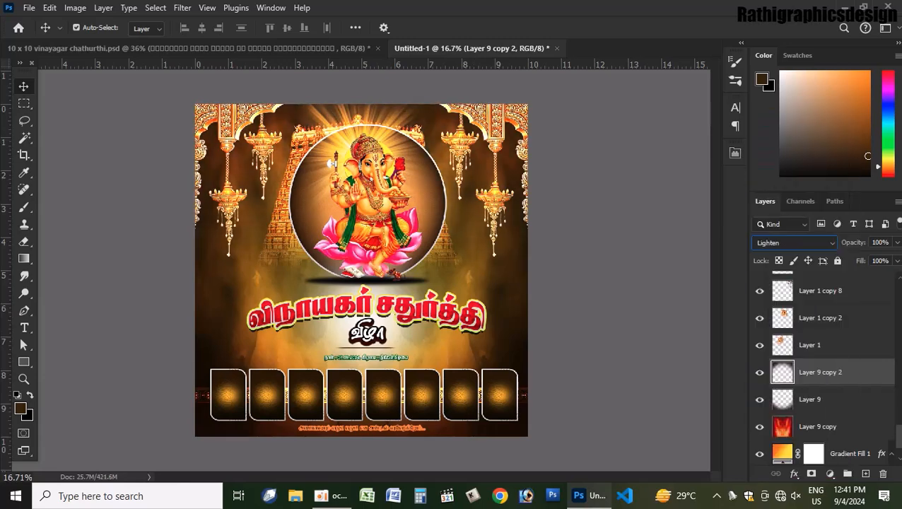
{"action": "key", "text": "Down"}
{"action": "key", "text": "Down"}
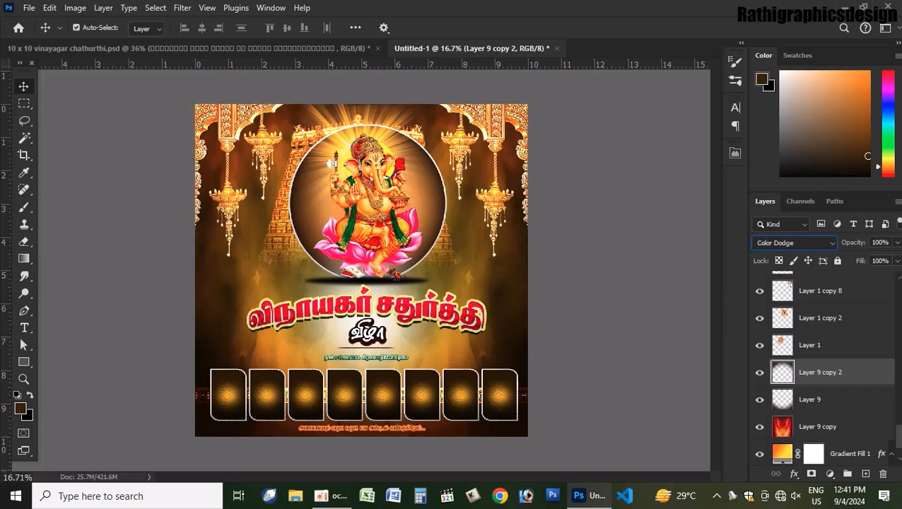
{"action": "key", "text": "Down"}
{"action": "key", "text": "Up"}
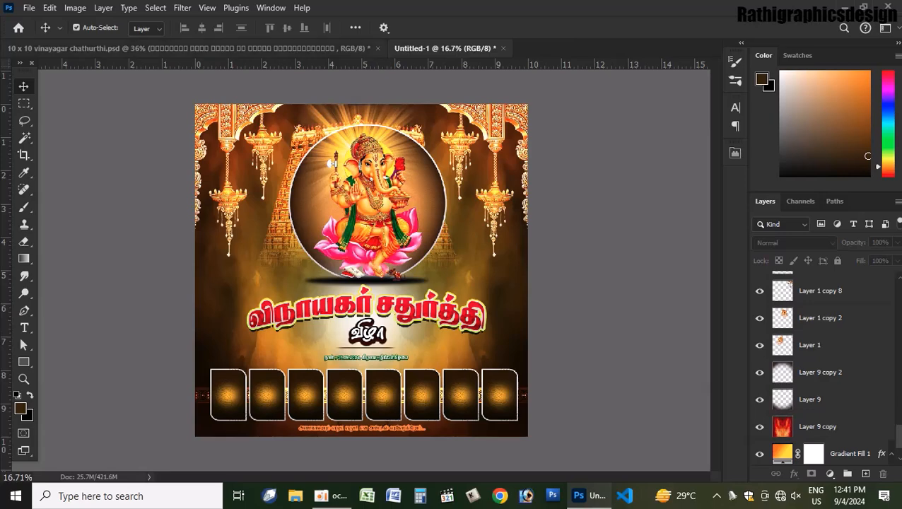
Copy the vertical white text ரதி டிஜிட்டல் from the reference document into Untitled-1 and place it near the poster's right edge beside the title.
{"action": "left_click", "coordinate": [340, 49]}
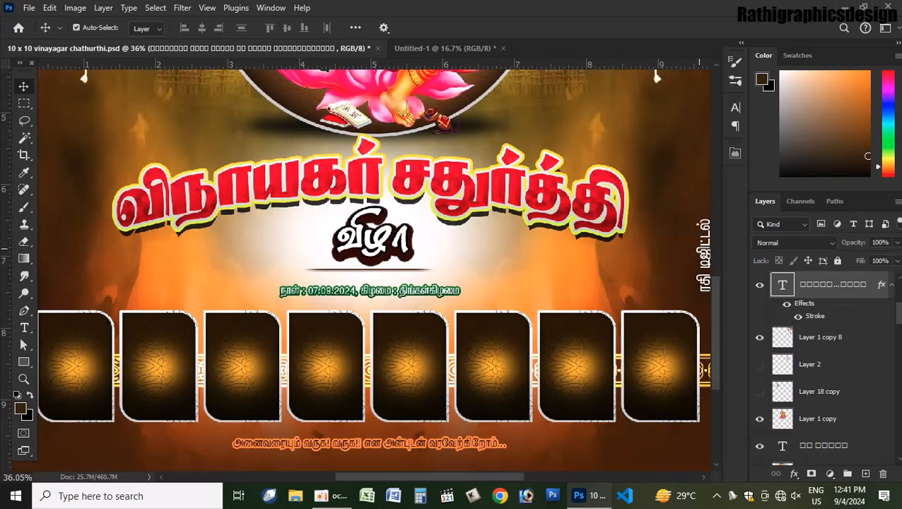
{"action": "double_click", "coordinate": [704, 244]}
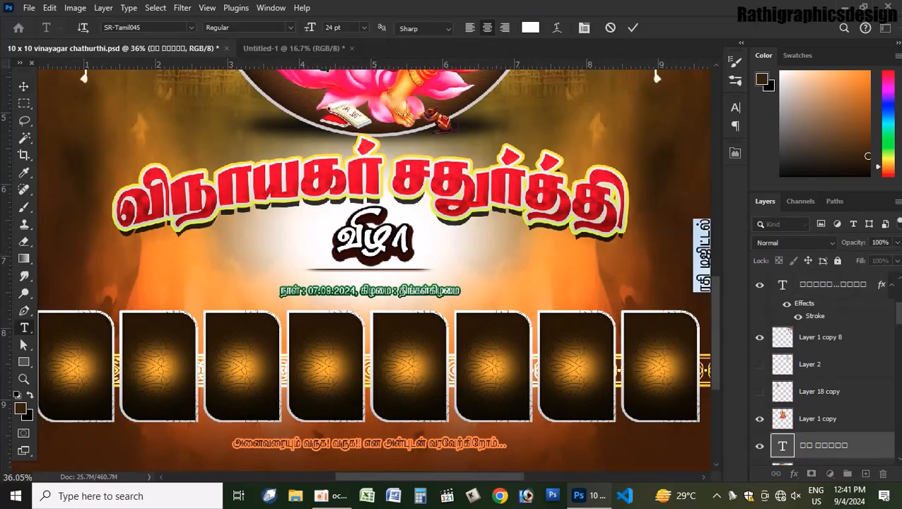
{"action": "key", "text": "ctrl+Return"}
{"action": "left_click_drag", "start_coordinate": [704, 255], "coordinate": [483, 123]}
{"action": "key", "text": "ctrl+Tab"}
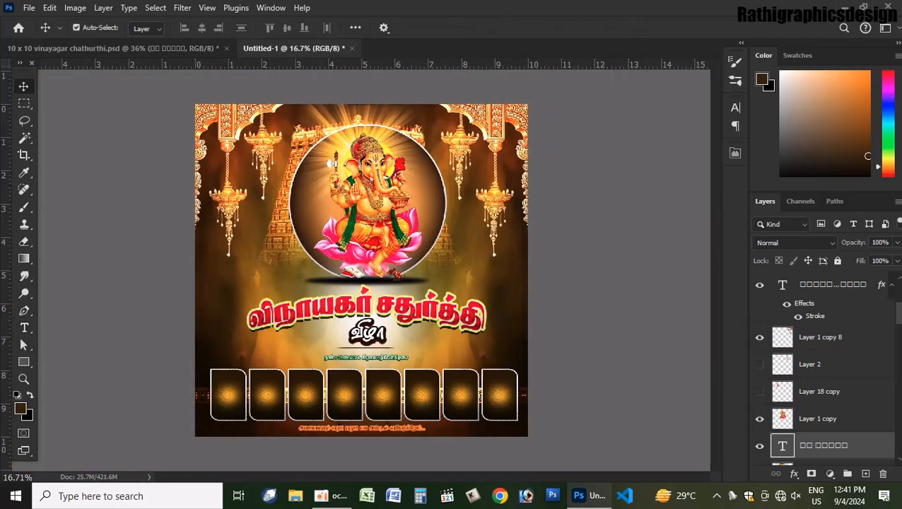
{"action": "left_click_drag", "start_coordinate": [297, 48], "coordinate": [514, 328]}
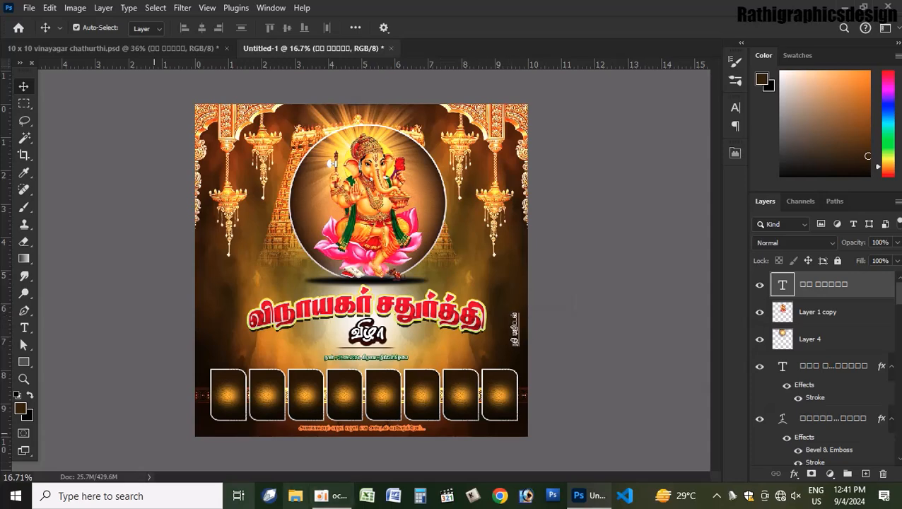
Examine the vertical text, frame row and ornamental border in the poster's lower right area.
{"action": "scroll", "coordinate": [341, 377], "scroll_direction": "up", "scroll_amount": 3}
{"action": "scroll", "coordinate": [478, 432], "scroll_direction": "up", "scroll_amount": 2}
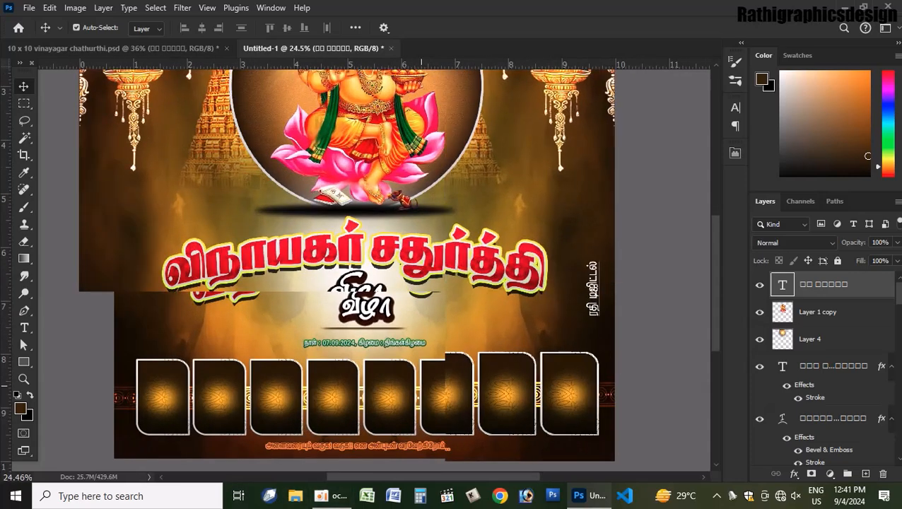
{"action": "scroll", "coordinate": [243, 407], "scroll_direction": "down", "scroll_amount": 2}
{"action": "scroll", "coordinate": [325, 259], "scroll_direction": "down", "scroll_amount": 1}
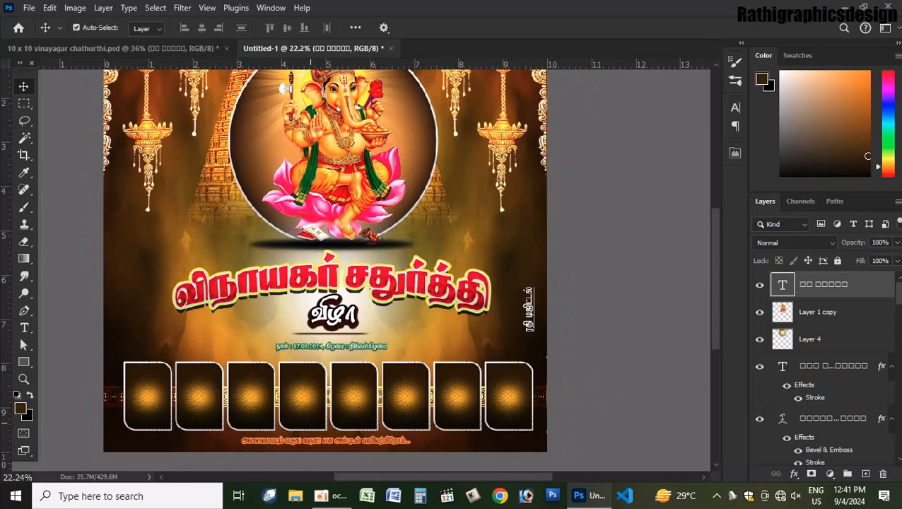
{"action": "left_click", "coordinate": [538, 389]}
{"action": "scroll", "coordinate": [540, 393], "scroll_direction": "up", "scroll_amount": 6}
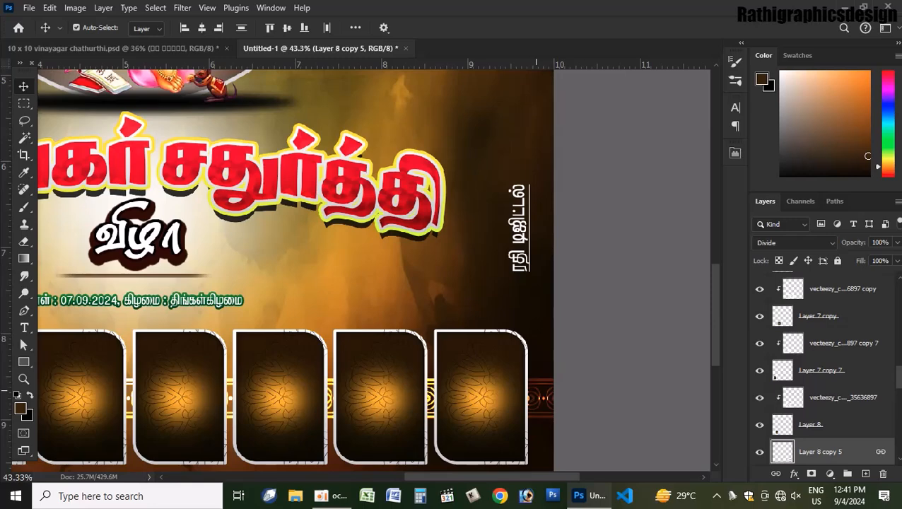
{"action": "scroll", "coordinate": [527, 375], "scroll_direction": "down", "scroll_amount": 1}
{"action": "scroll", "coordinate": [283, 269], "scroll_direction": "down", "scroll_amount": 2}
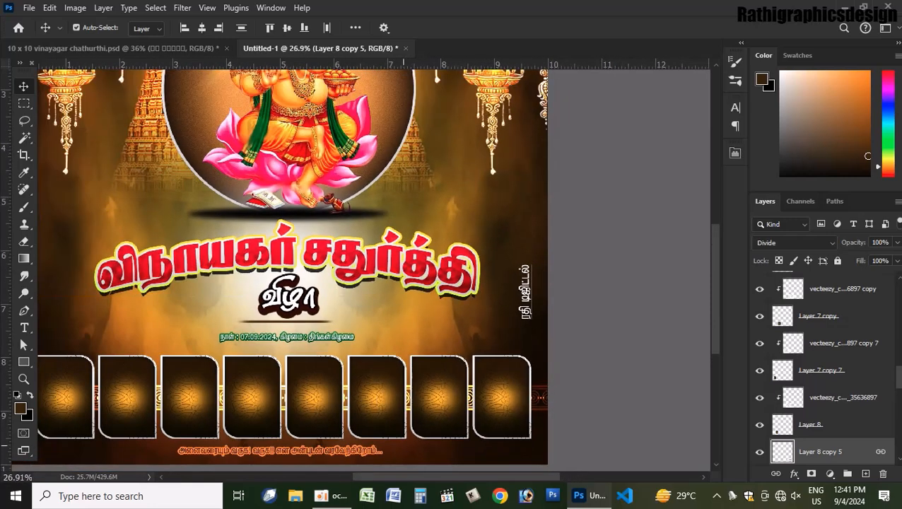
Try the Color Dodge blend mode on Layer 9, the lower shading layer, and settle on Lighter Color.
{"action": "left_click", "coordinate": [419, 447]}
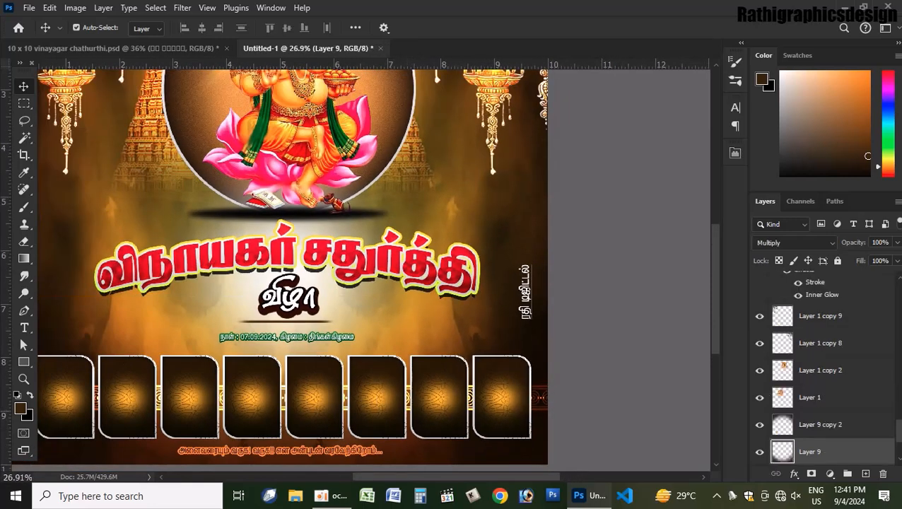
{"action": "left_click", "coordinate": [794, 243]}
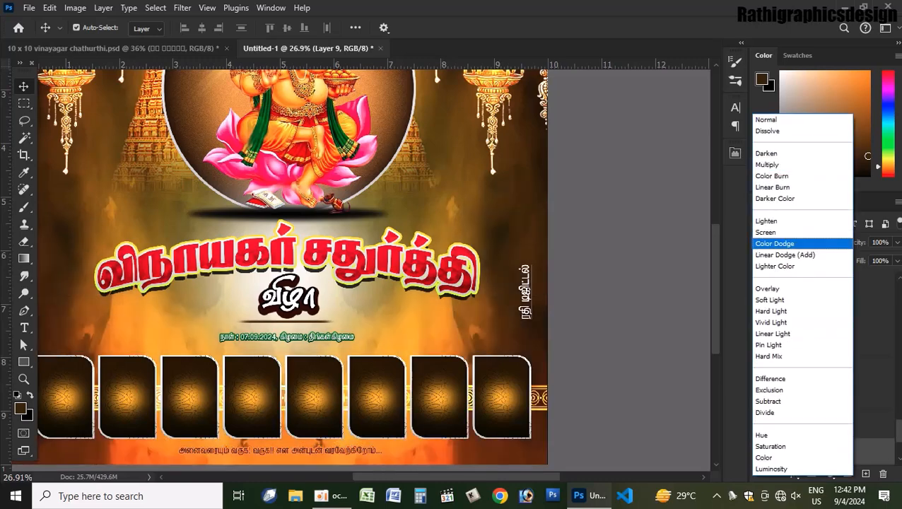
{"action": "left_click", "coordinate": [776, 242]}
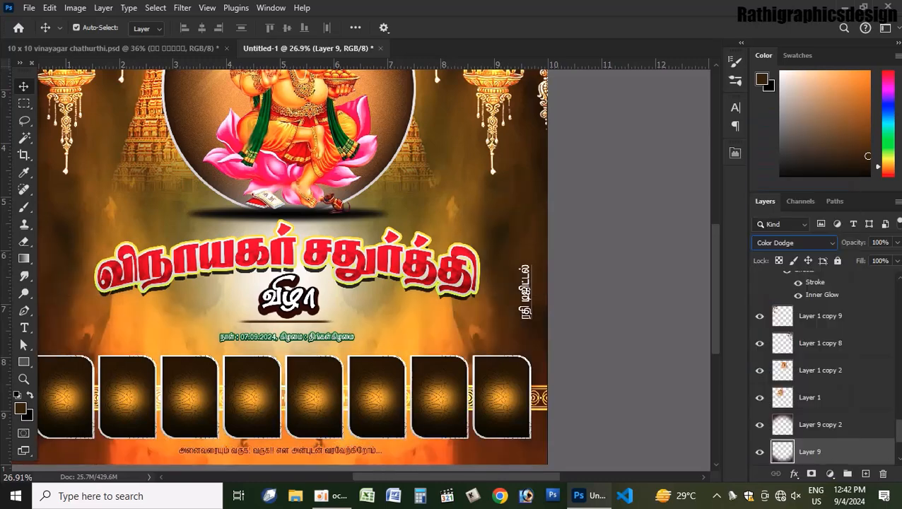
{"action": "scroll", "coordinate": [373, 267], "scroll_direction": "down", "scroll_amount": 3}
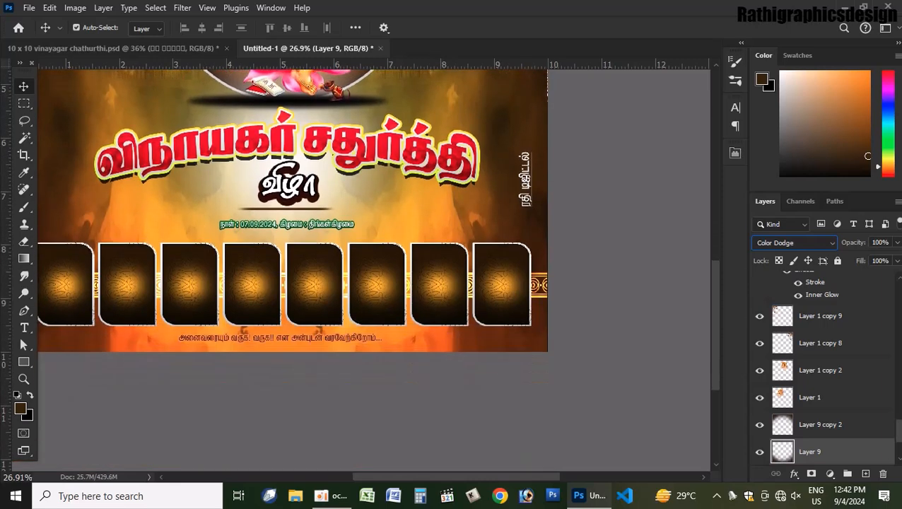
{"action": "key", "text": "Down"}
{"action": "key", "text": "Down"}
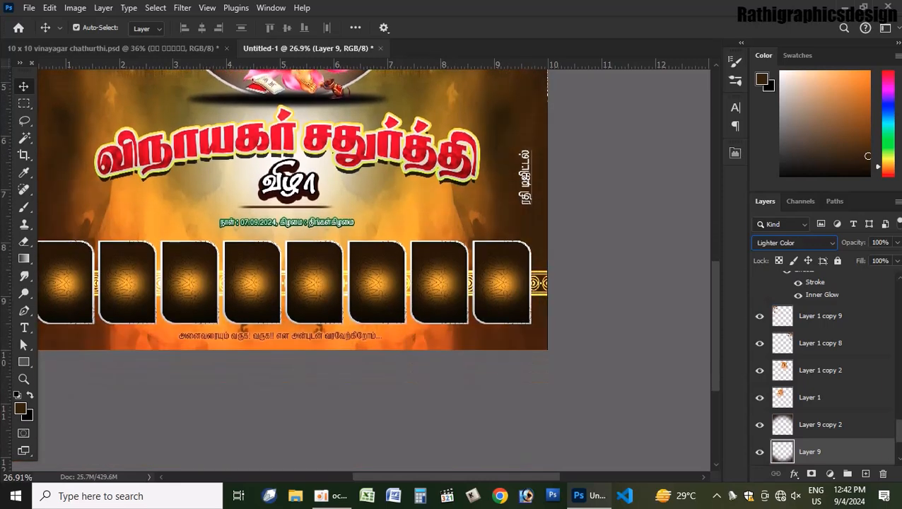
{"action": "scroll", "coordinate": [444, 210], "scroll_direction": "left", "scroll_amount": 5}
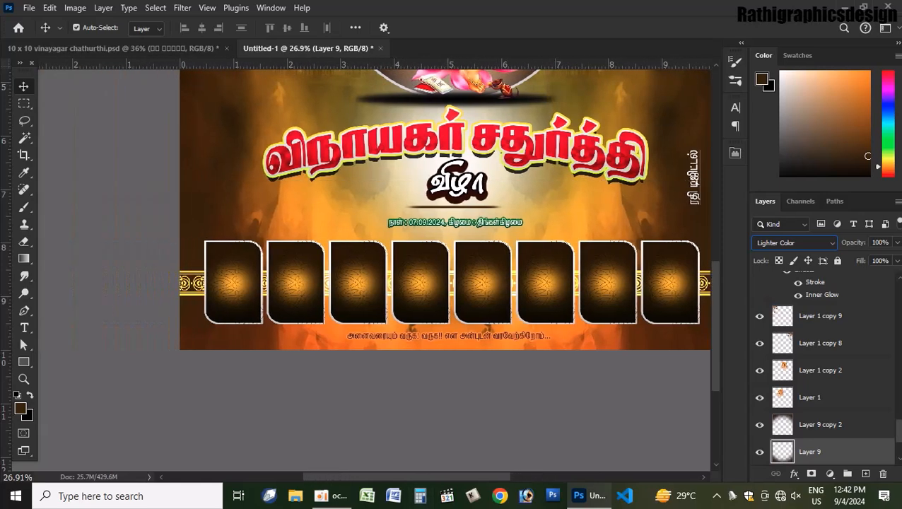
{"action": "scroll", "coordinate": [410, 212], "scroll_direction": "right", "scroll_amount": 2}
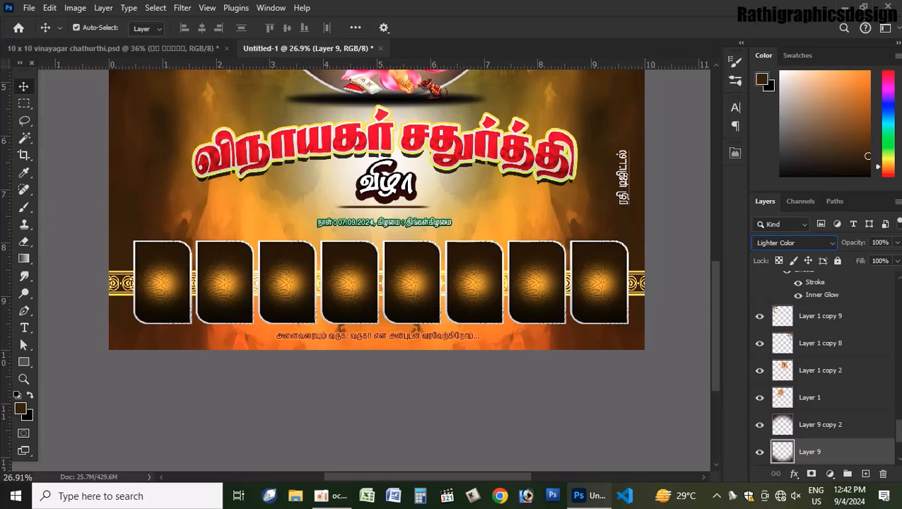
Give the welcome line below the frame row a darker brown text colour and change its stroke colour to white, ffffff.
{"action": "left_click", "coordinate": [382, 335]}
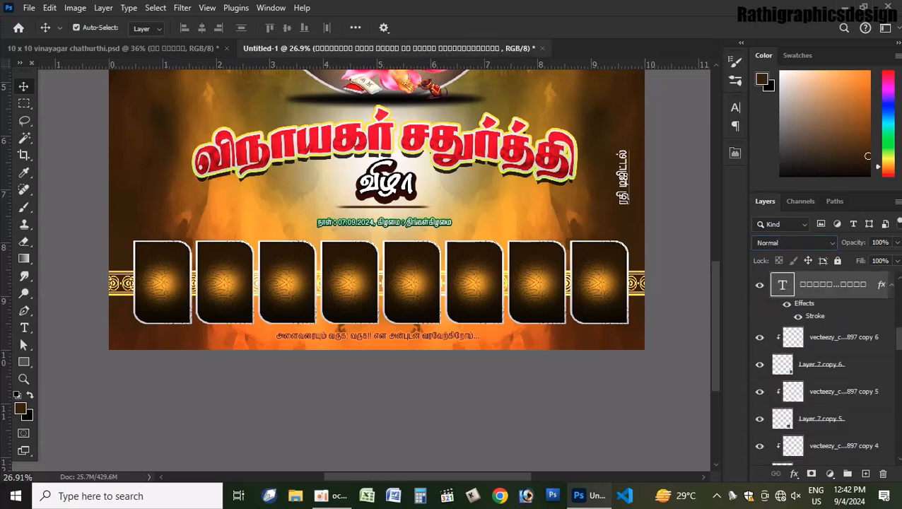
{"action": "mouse_move", "coordinate": [868, 156]}
{"action": "left_mouse_down"}
{"action": "mouse_move", "coordinate": [873, 117]}
{"action": "mouse_move", "coordinate": [873, 146]}
{"action": "left_mouse_up"}
{"action": "double_click", "coordinate": [815, 316]}
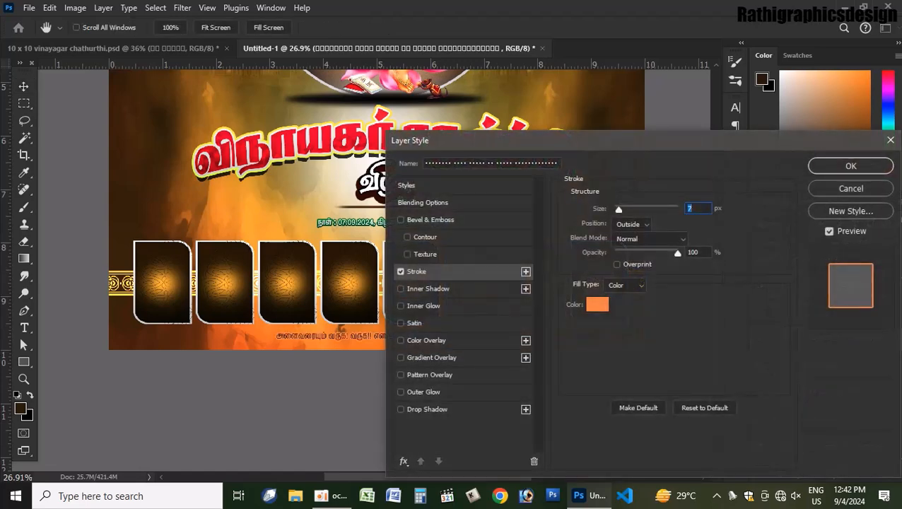
{"action": "left_click", "coordinate": [597, 304]}
{"action": "type", "text": "ffffff"}
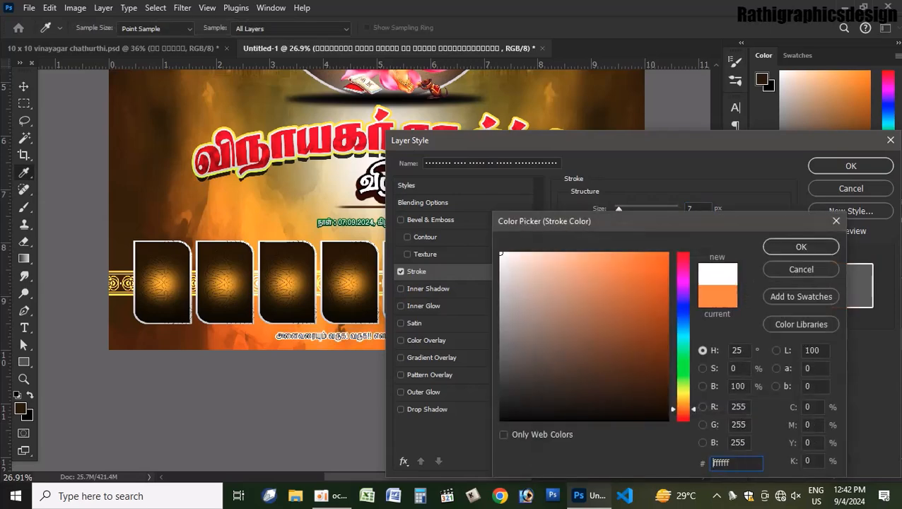
{"action": "key", "text": "Return"}
{"action": "key", "text": "Return"}
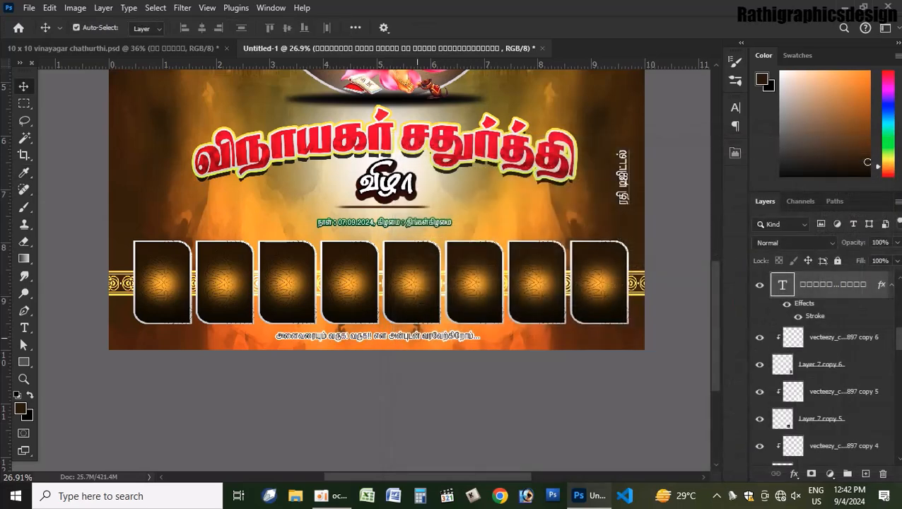
{"action": "scroll", "coordinate": [360, 310], "scroll_direction": "up", "scroll_amount": 5}
{"action": "scroll", "coordinate": [362, 344], "scroll_direction": "up", "scroll_amount": 4}
{"action": "scroll", "coordinate": [373, 226], "scroll_direction": "down", "scroll_amount": 5}
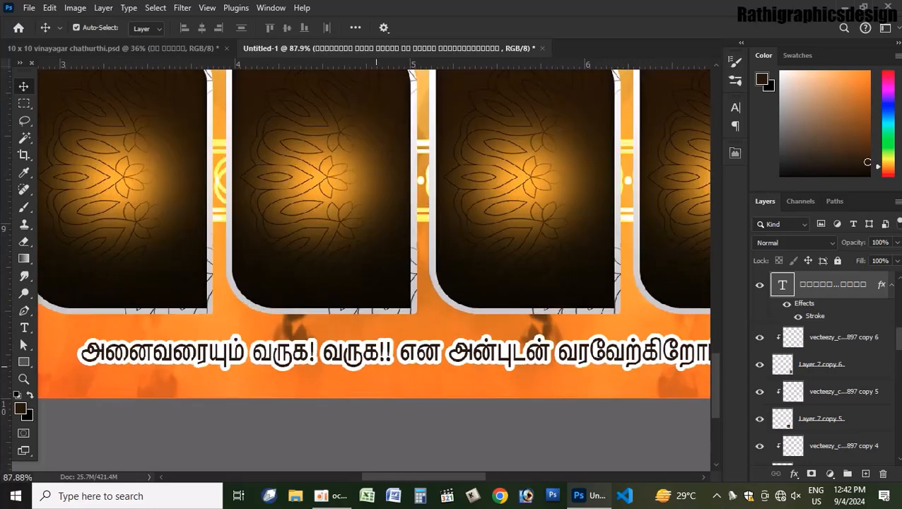
{"action": "scroll", "coordinate": [341, 234], "scroll_direction": "down", "scroll_amount": 4}
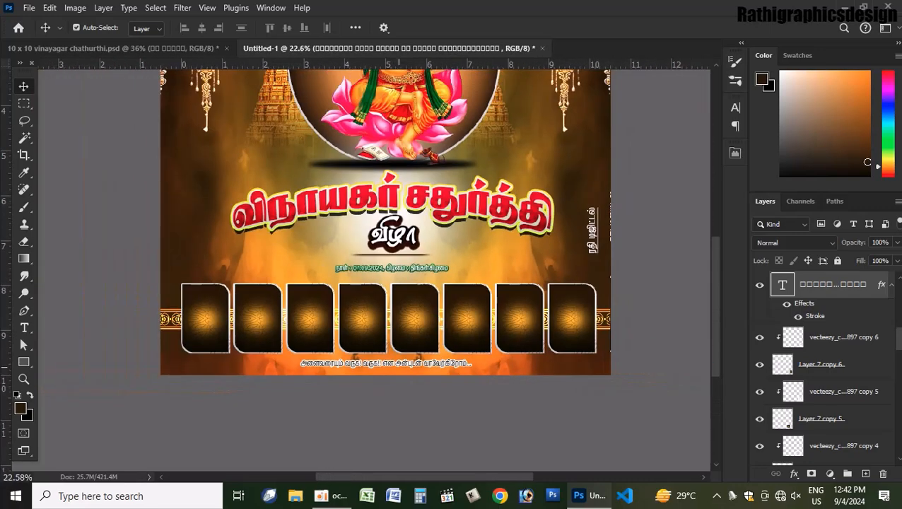